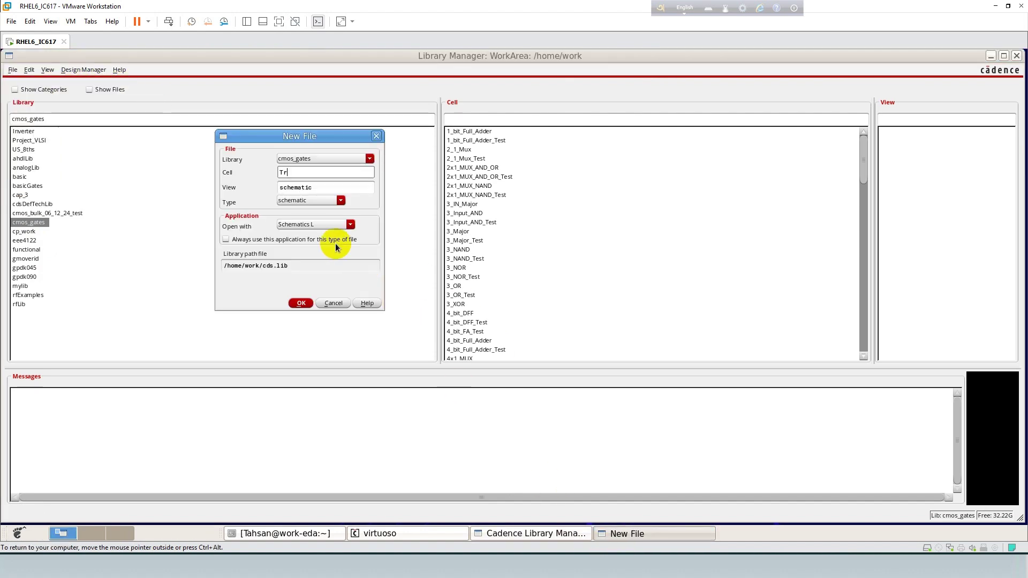
# Step: Create a schematic cell named Tri_state_DFF in the cmos_gates library and maximize its editor window
pyautogui.write('Tri_state_DFF')
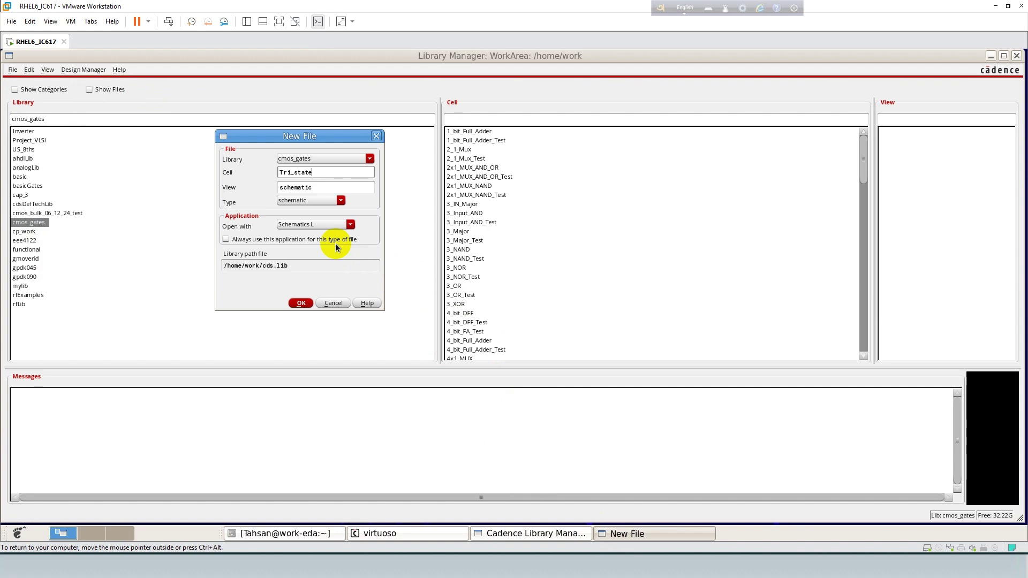
pyautogui.click(300, 303)
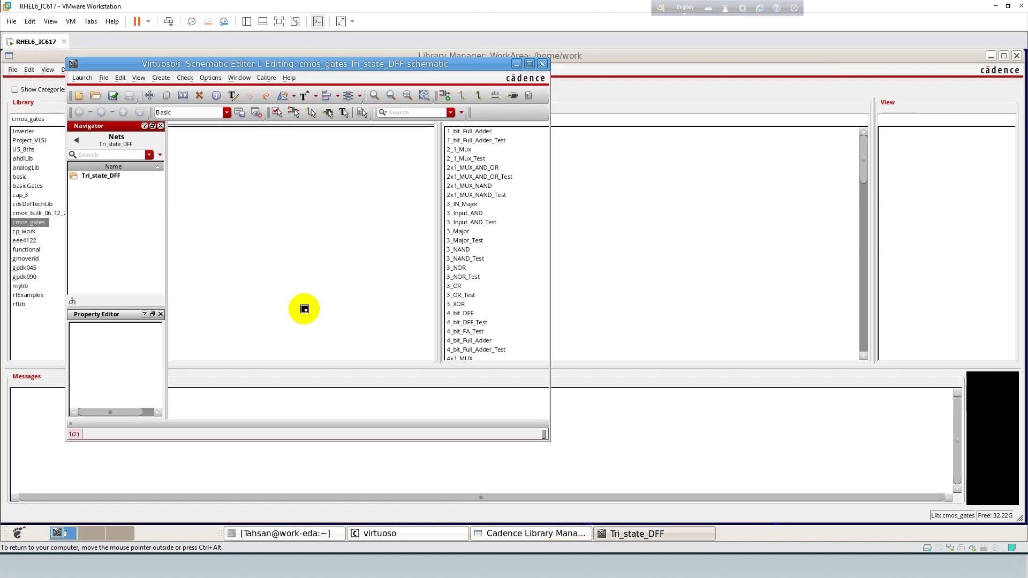
pyautogui.click(529, 63)
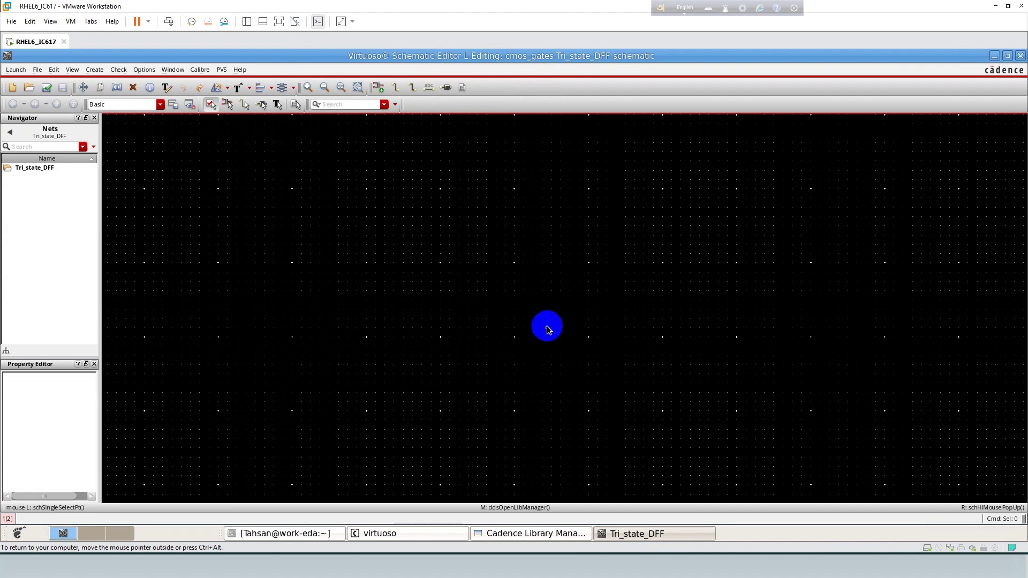
# Step: Place five pmos1v symbols from the gpdk045 library: two stacked in the left column, one in the middle, two stacked in the right column
pyautogui.press('i')
pyautogui.click(372, 154)
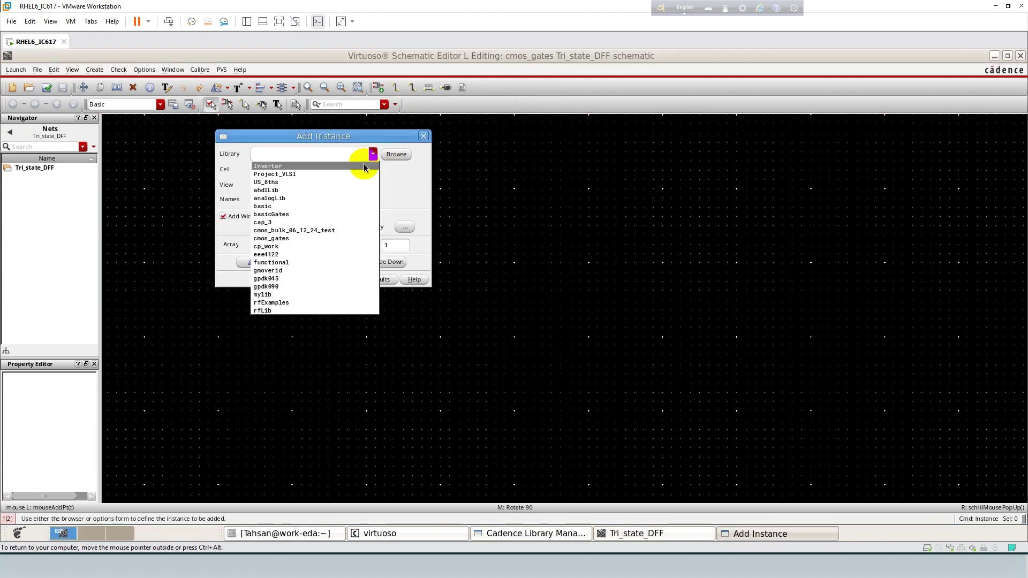
pyautogui.click(278, 278)
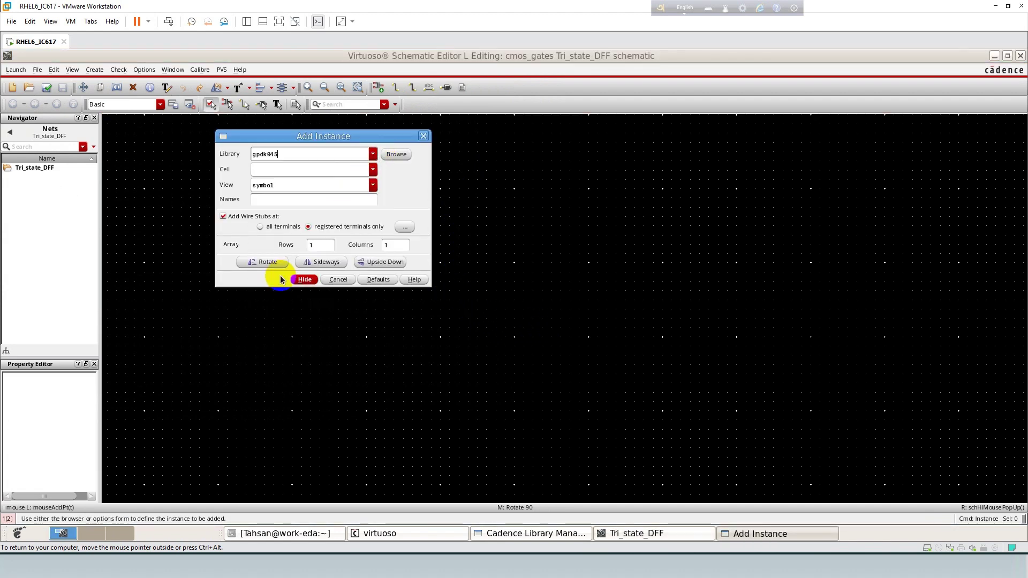
pyautogui.click(268, 170)
pyautogui.write('pmos1v')
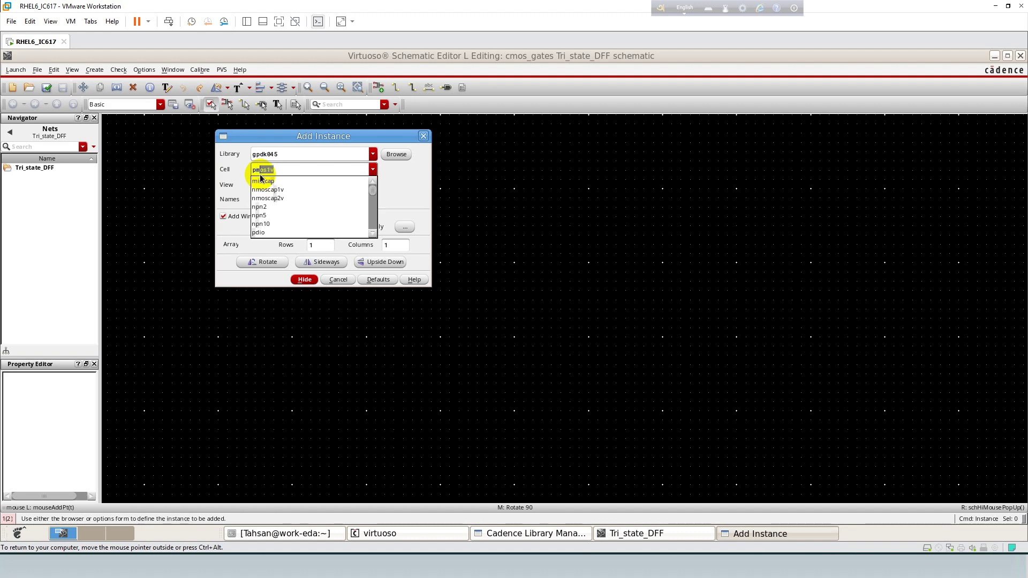
pyautogui.click(261, 182)
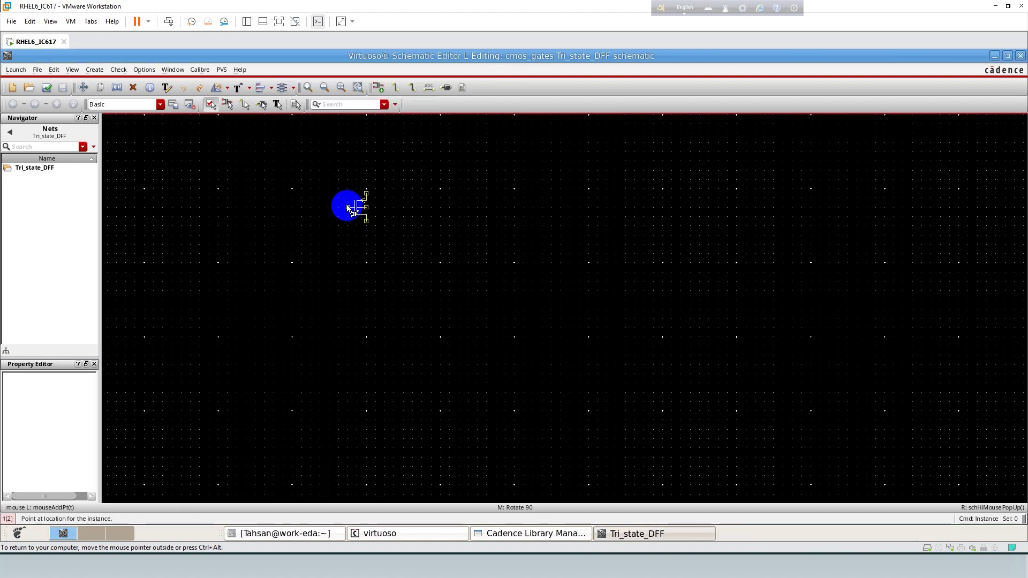
pyautogui.click(347, 204)
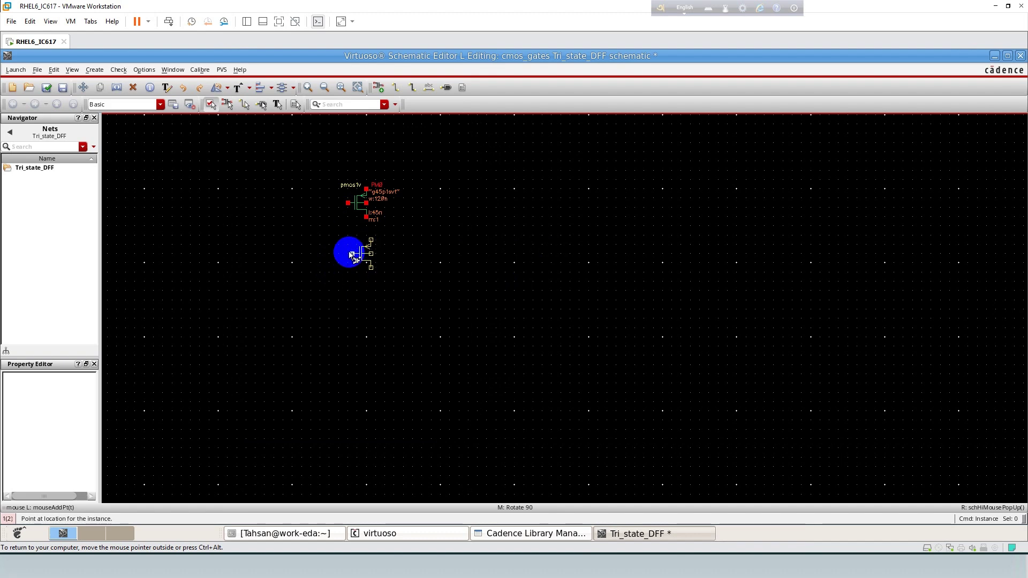
pyautogui.click(349, 254)
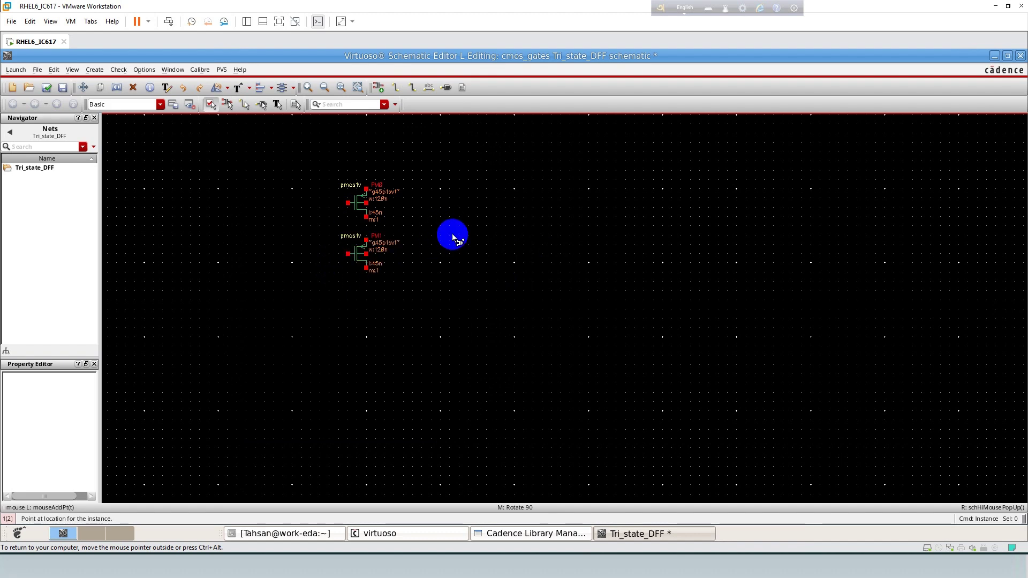
pyautogui.click(440, 228)
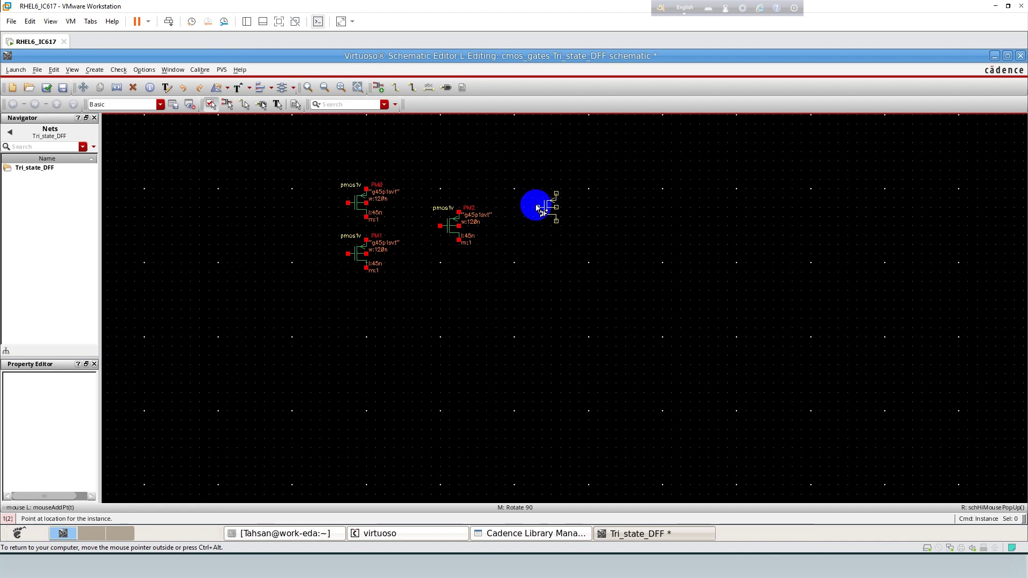
pyautogui.click(538, 208)
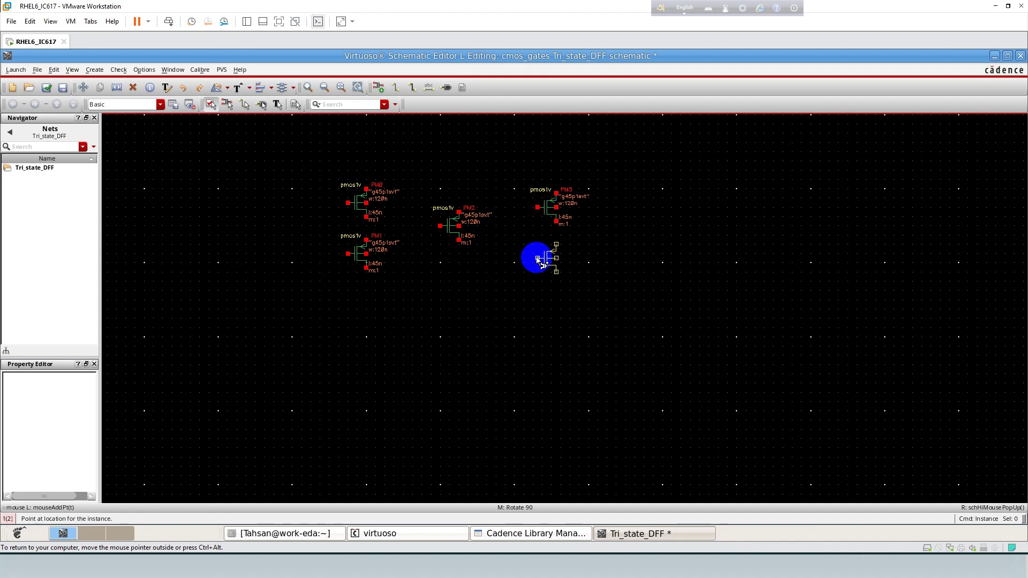
pyautogui.click(538, 254)
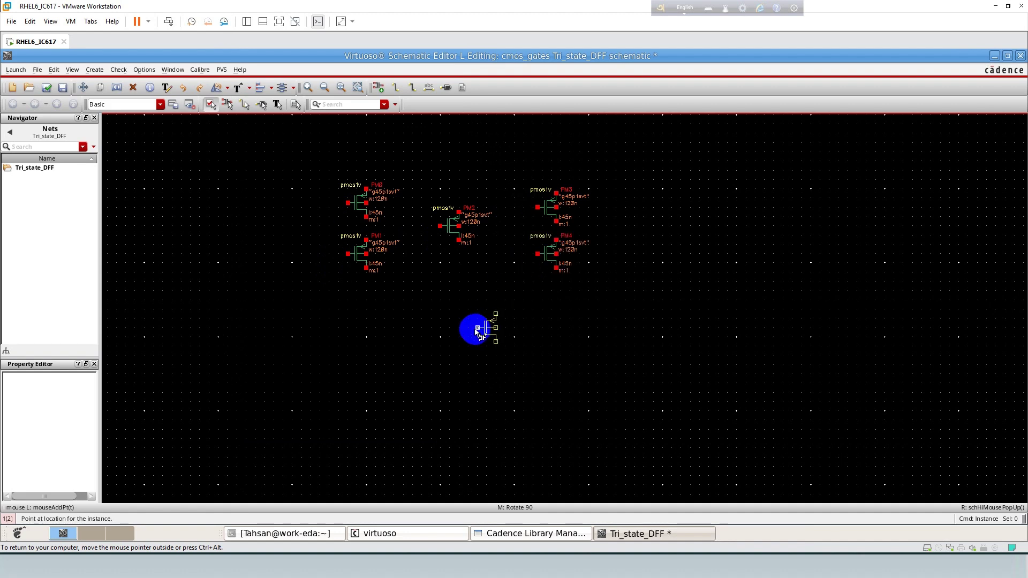
pyautogui.press('Escape')
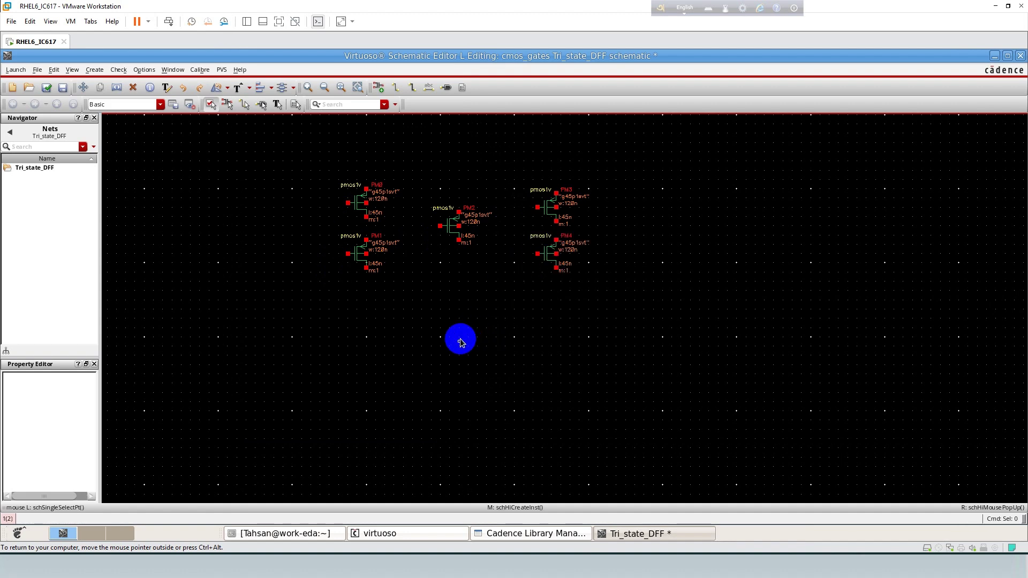
# Step: Place five nmos1v symbols below the PMOS devices, two per outer column and one in the middle, and shift the middle pair down
pyautogui.press('i')
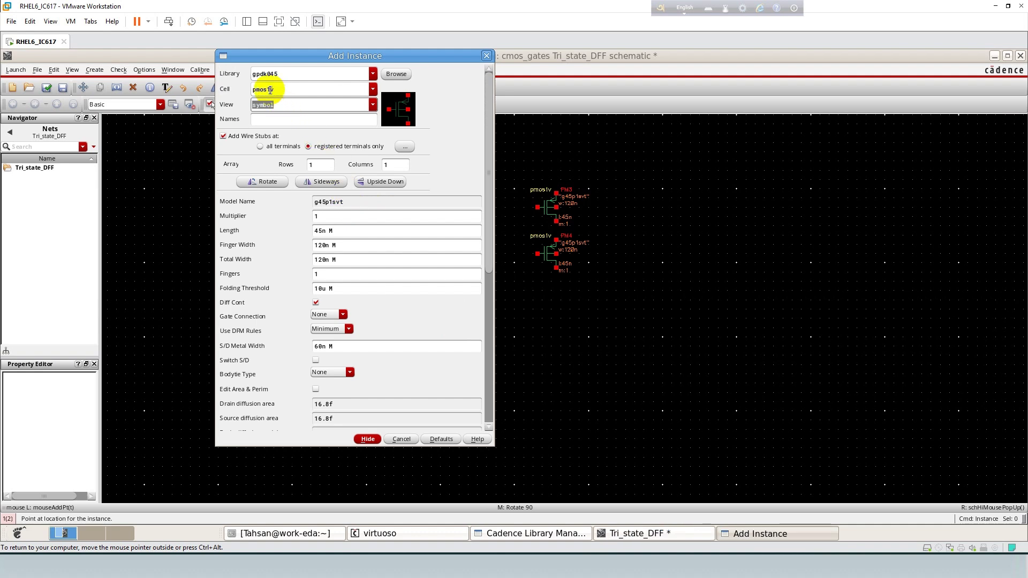
pyautogui.moveTo(270, 90); pyautogui.dragTo(245, 89)
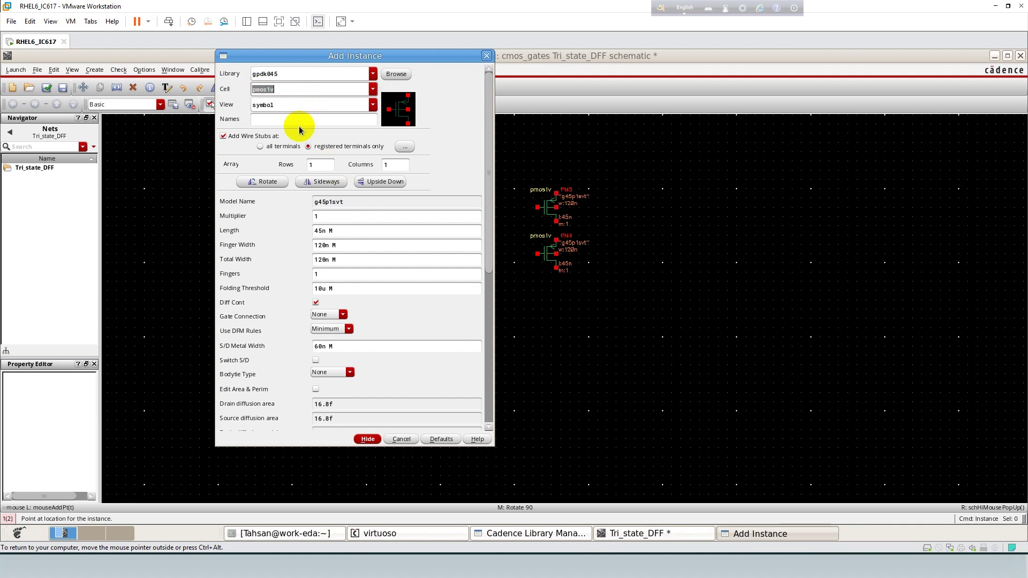
pyautogui.write('nmos1v')
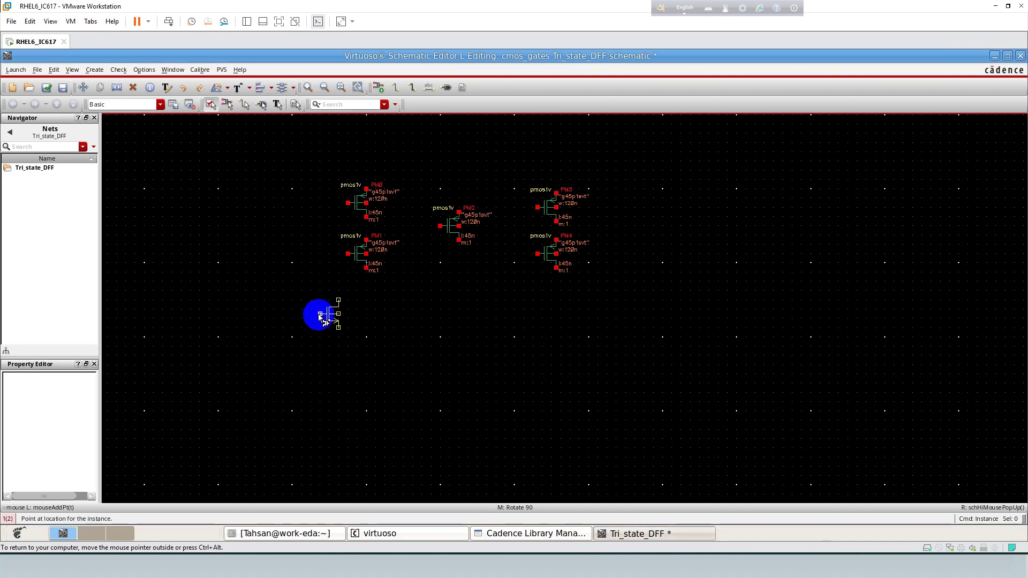
pyautogui.click(349, 316)
pyautogui.click(349, 363)
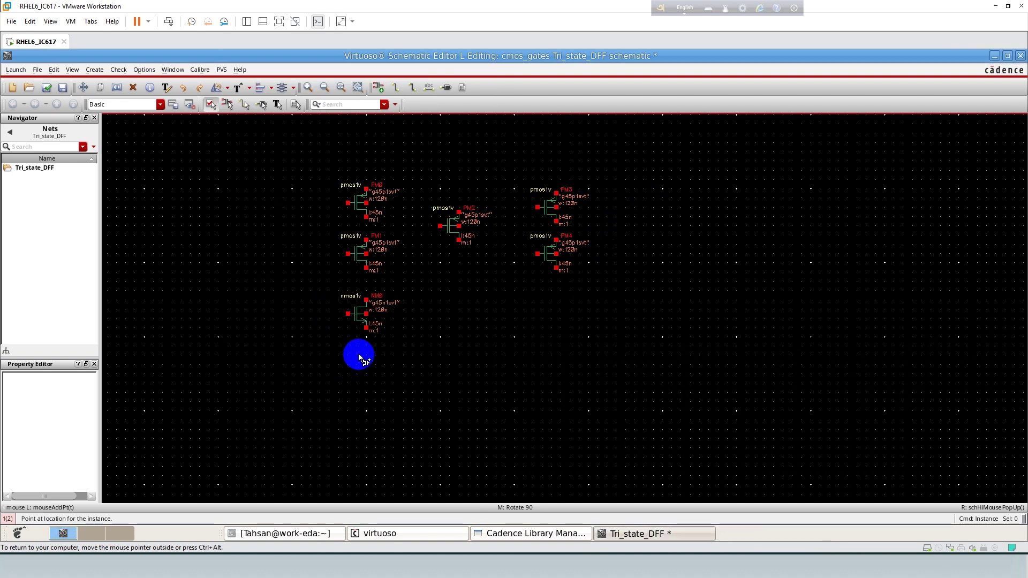
pyautogui.click(440, 273)
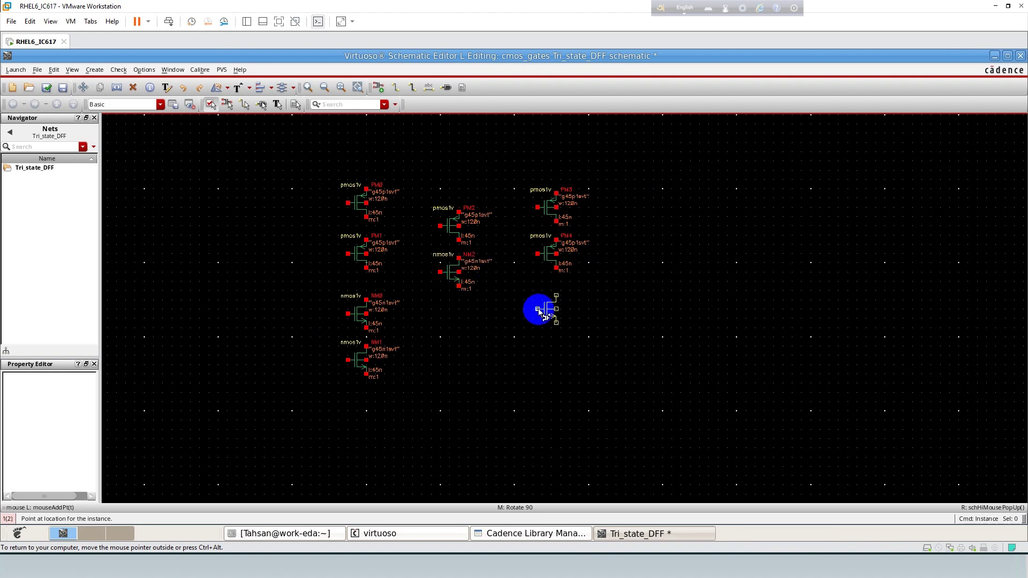
pyautogui.click(538, 310)
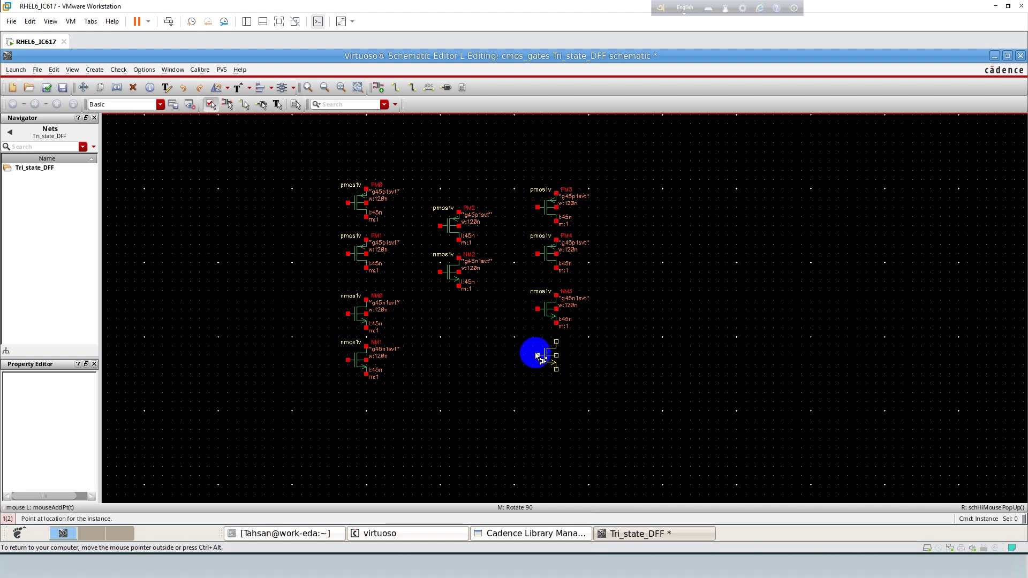
pyautogui.click(538, 356)
pyautogui.press('Escape')
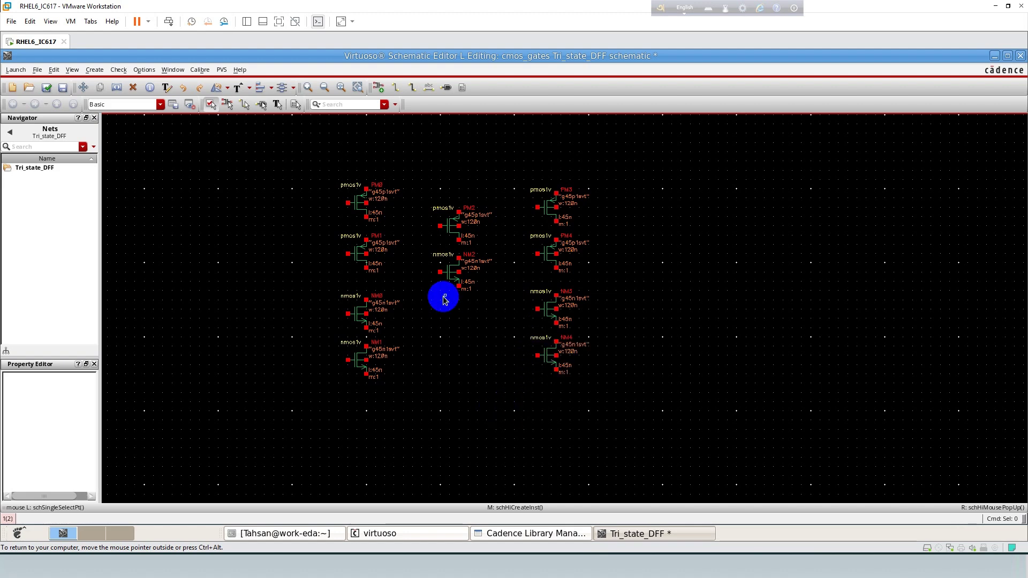
pyautogui.moveTo(422, 196); pyautogui.dragTo(493, 356)
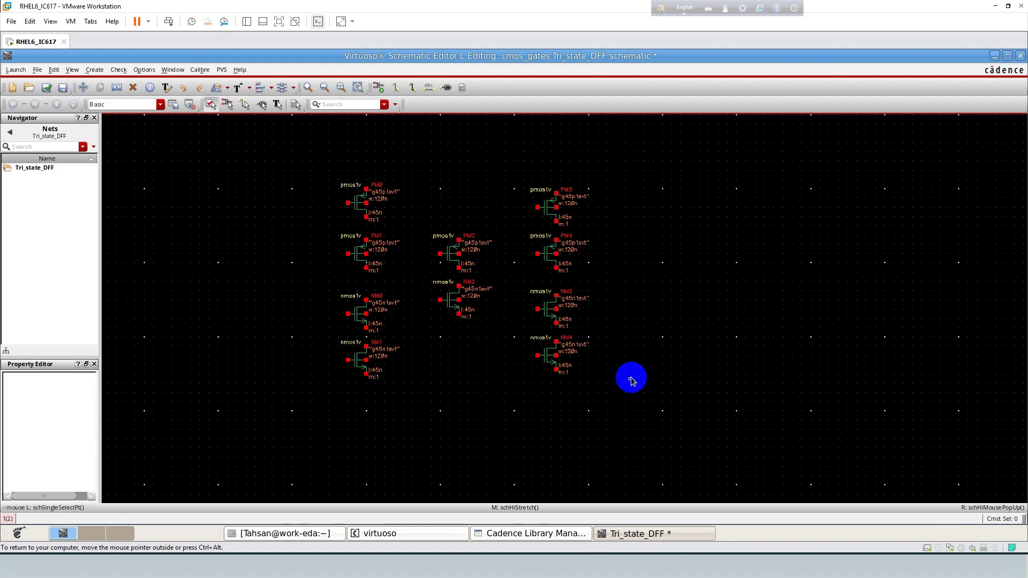
# Step: Wire the left column's four transistors in series, with open wire stubs above the top PMOS and below the bottom NMOS
pyautogui.press('f')
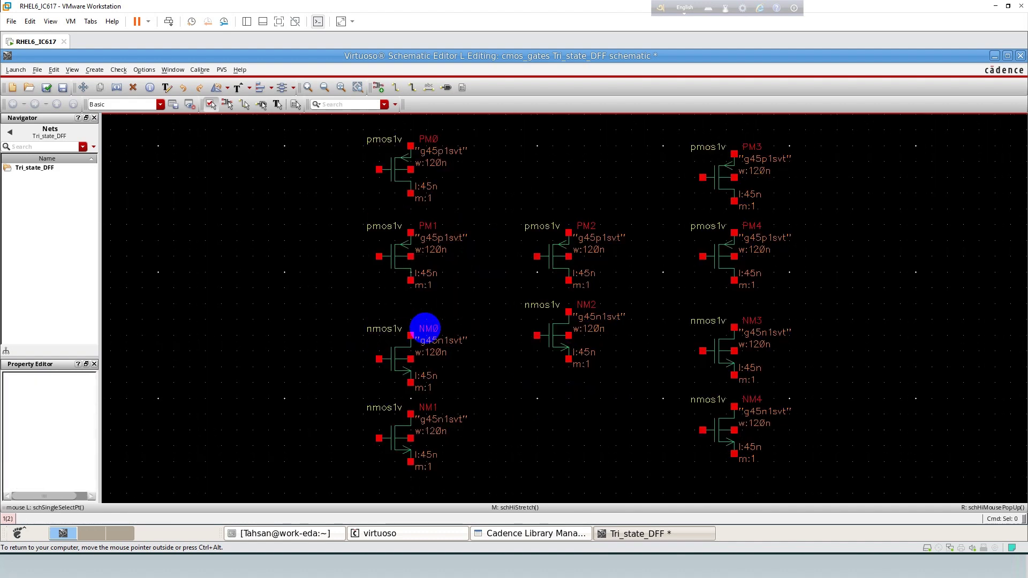
pyautogui.press('w')
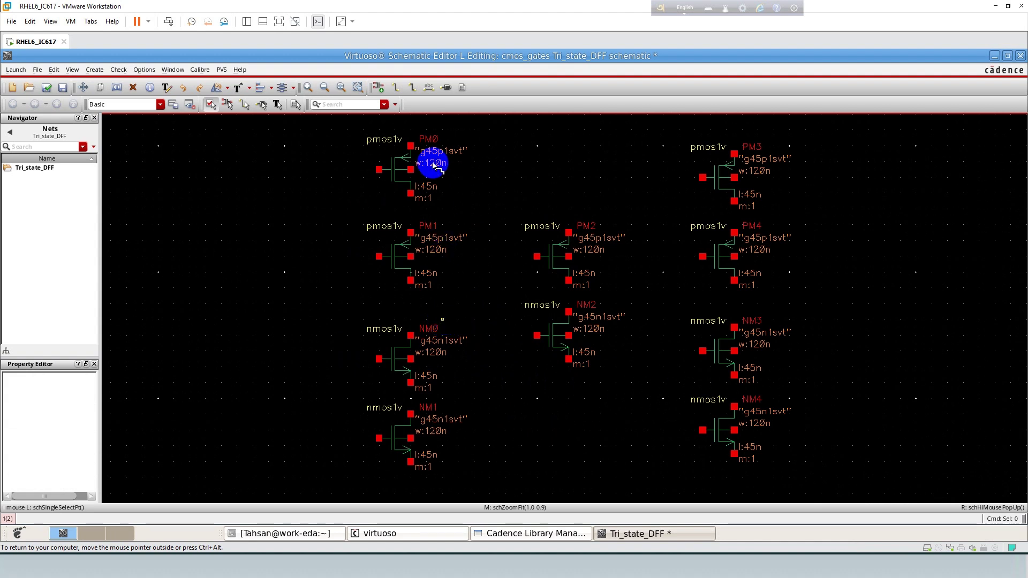
pyautogui.click(410, 145)
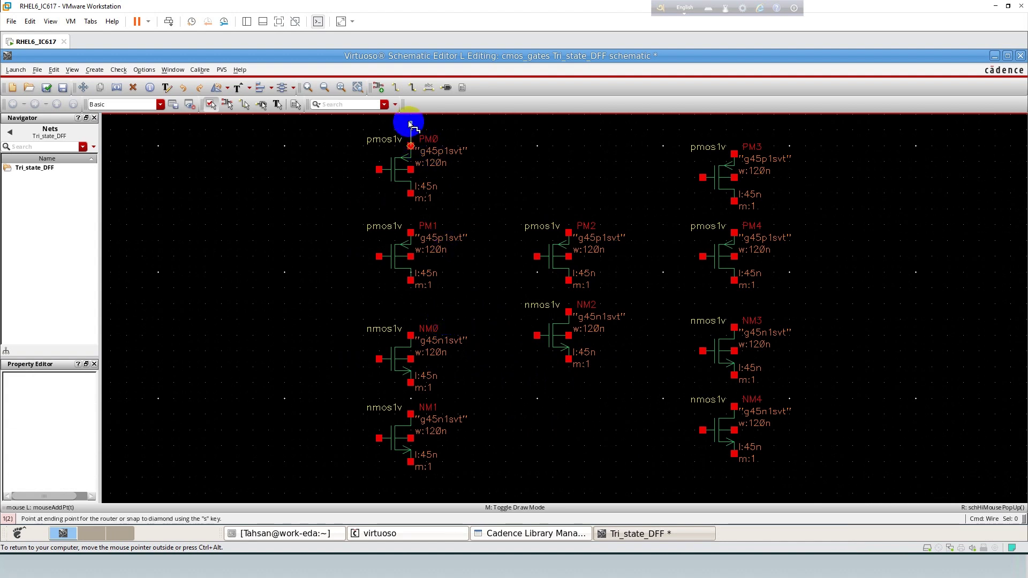
pyautogui.click(410, 123)
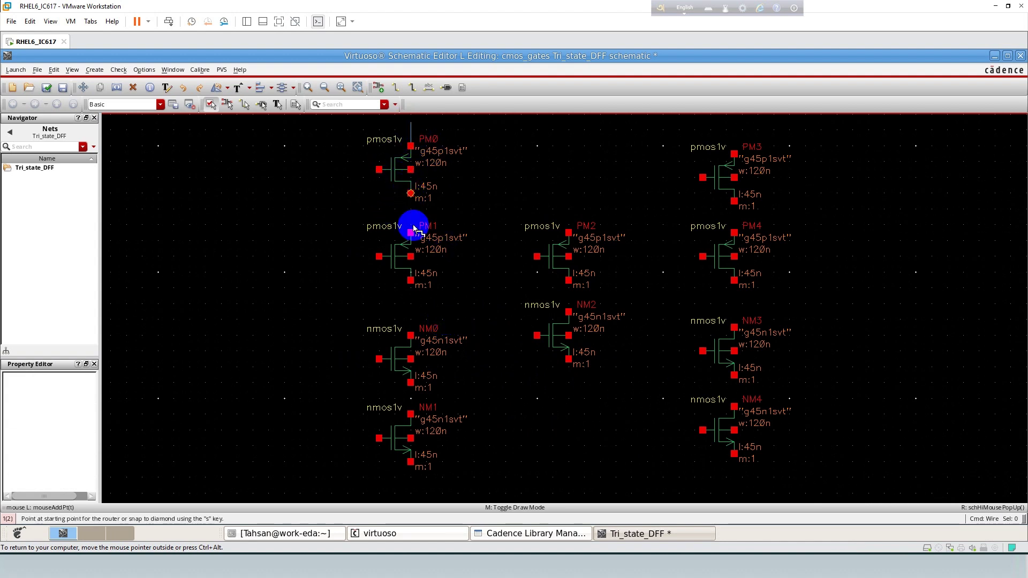
pyautogui.press('s')
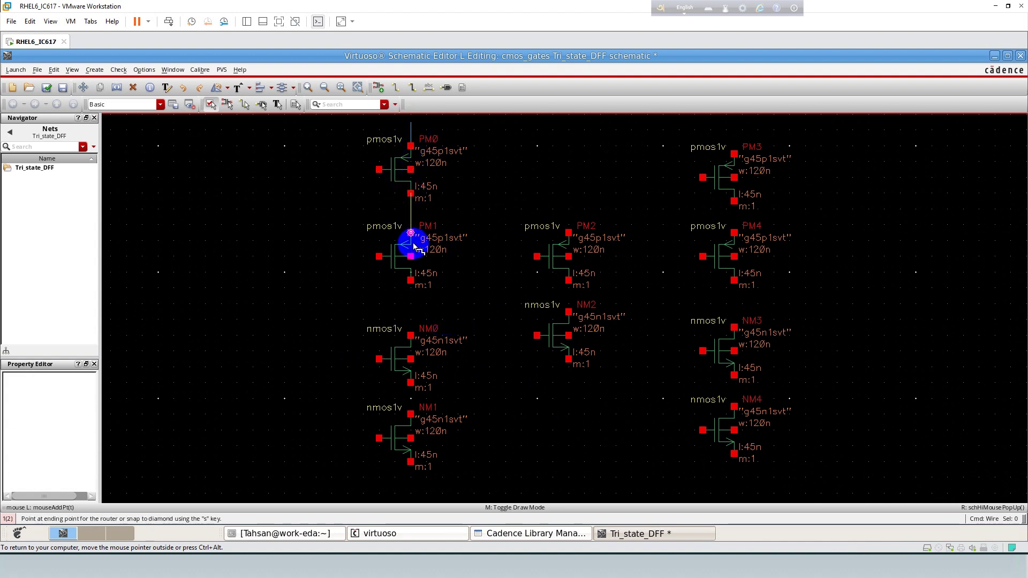
pyautogui.click(411, 340)
pyautogui.click(410, 382)
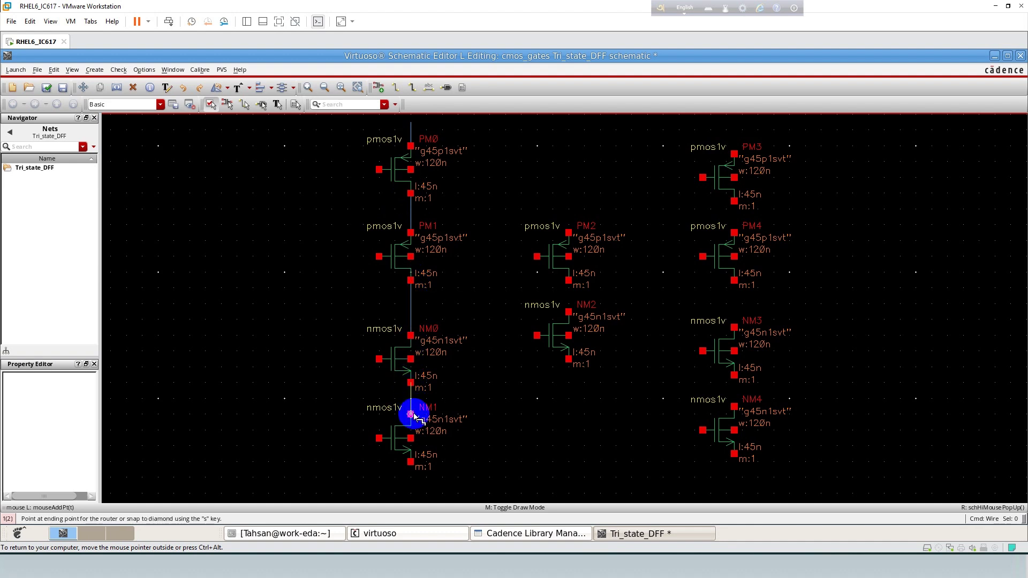
pyautogui.click(411, 414)
pyautogui.click(411, 462)
pyautogui.doubleClick(410, 491)
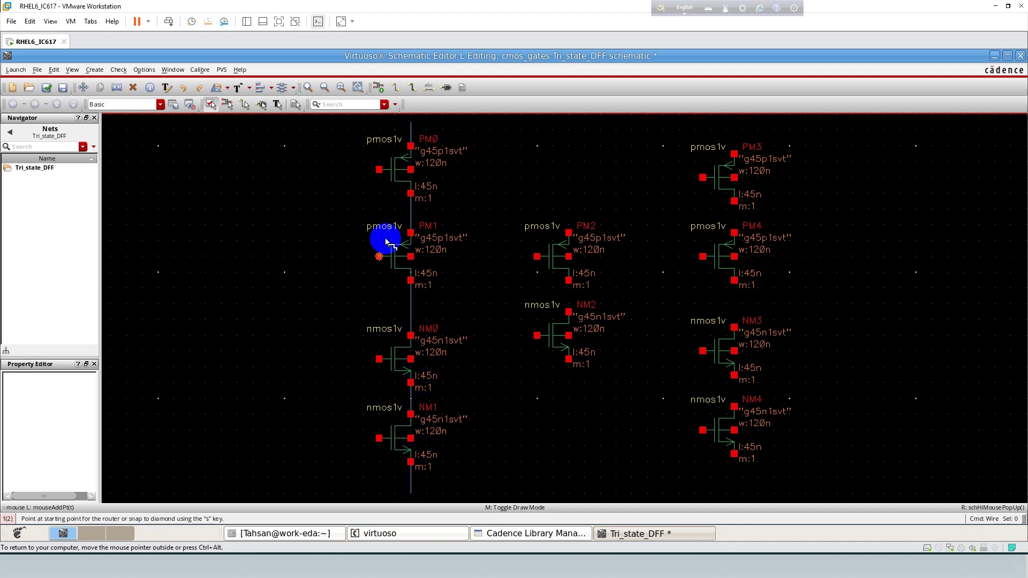
# Step: Connect the left column's outermost gates with a shared input wire, and add short wire stubs to its two inner gates
pyautogui.click(380, 170)
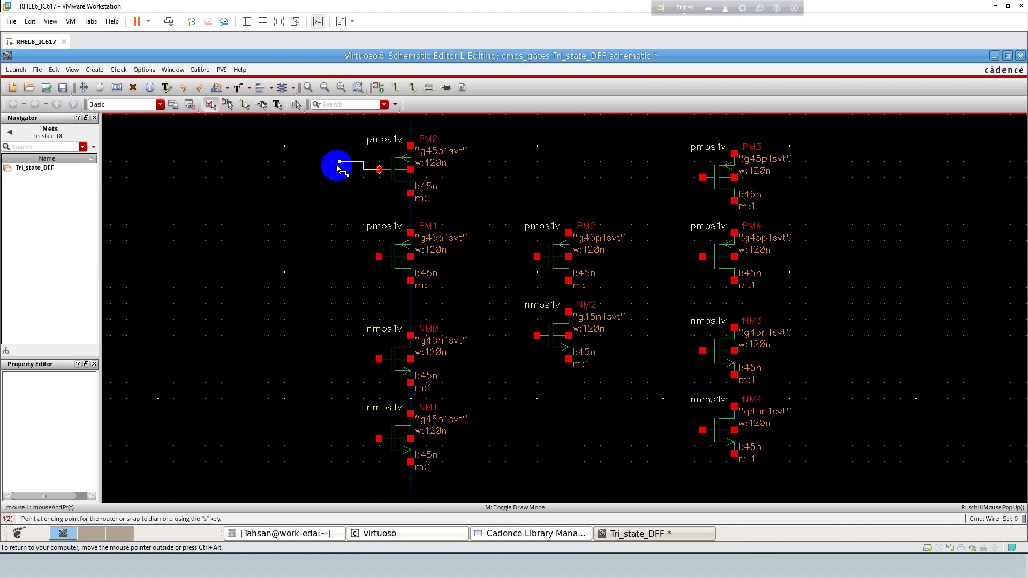
pyautogui.click(380, 437)
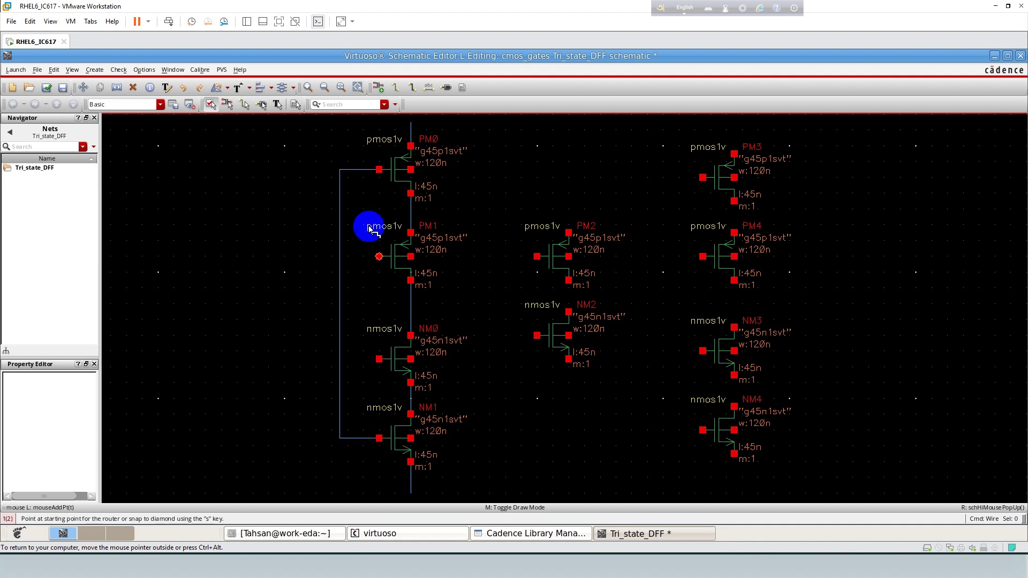
pyautogui.click(379, 257)
pyautogui.doubleClick(355, 256)
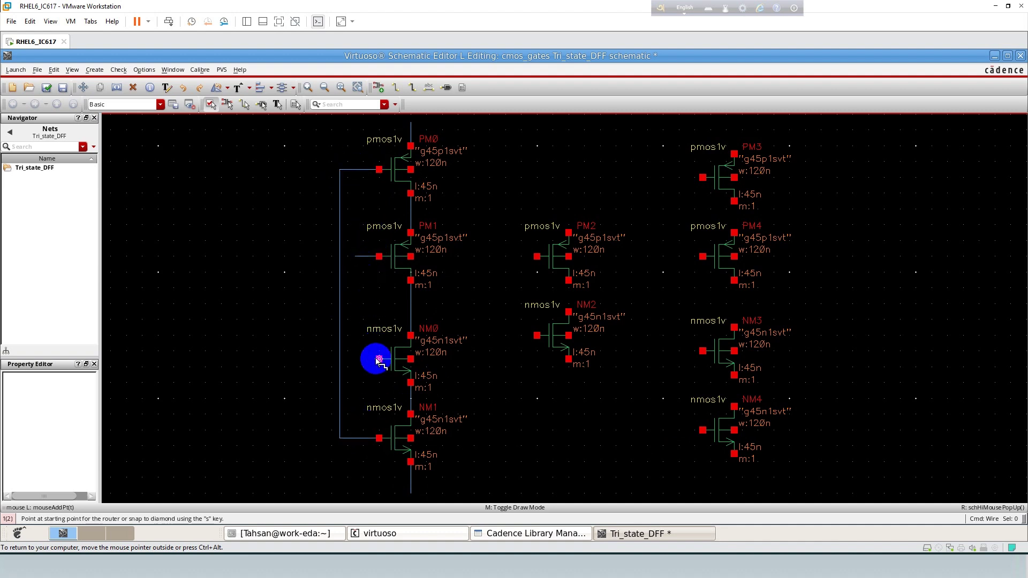
pyautogui.click(379, 359)
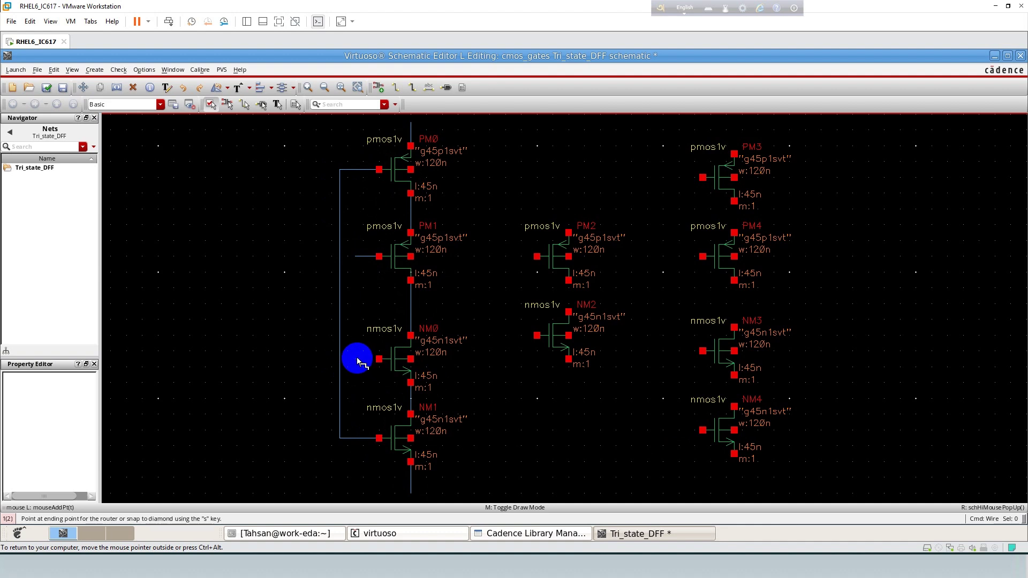
pyautogui.doubleClick(356, 359)
pyautogui.click(341, 309)
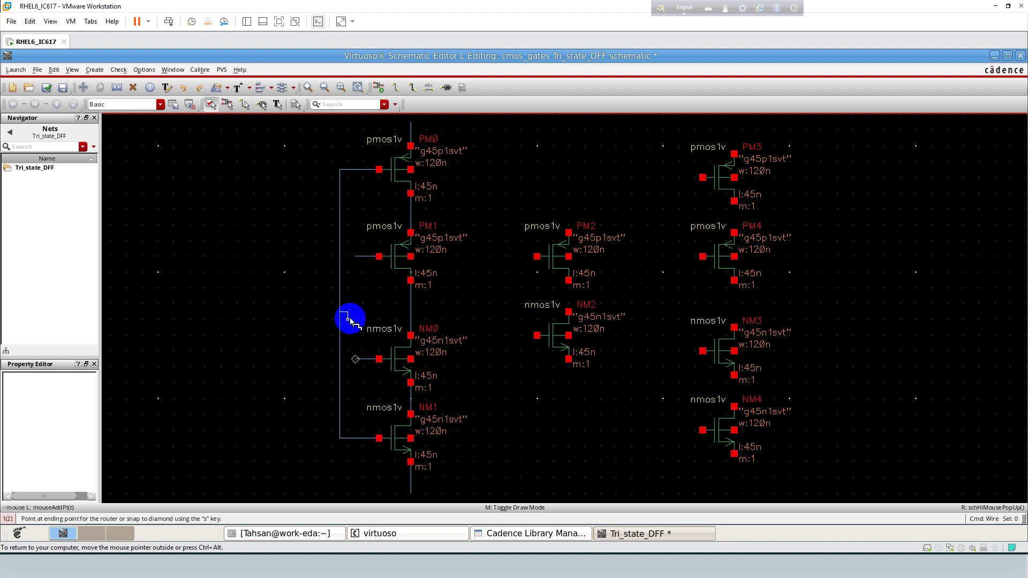
pyautogui.doubleClick(292, 310)
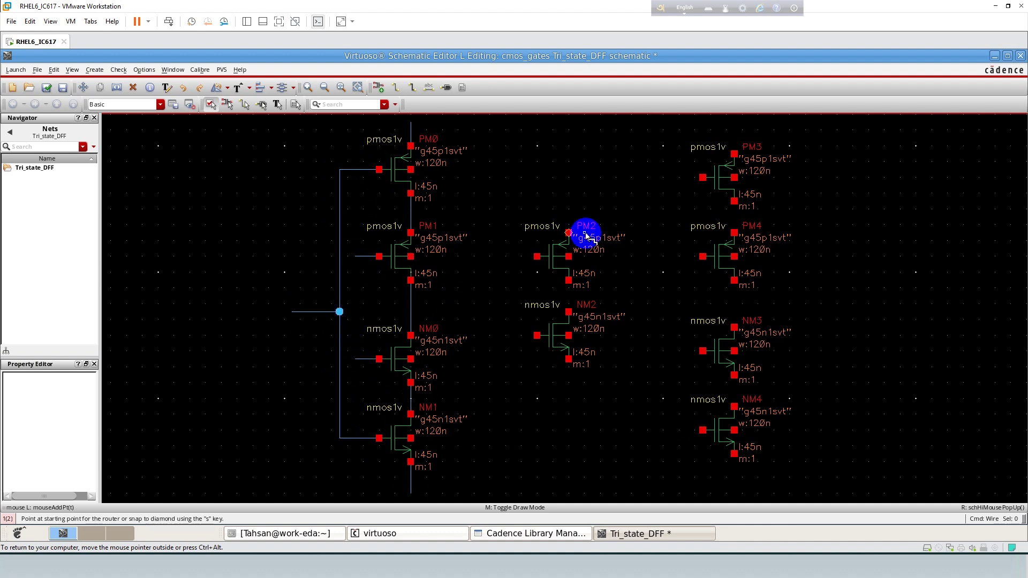
# Step: Wire the middle PMOS and NMOS as an inverter with open supply stubs, feeding its joined gates from the left column's central output node
pyautogui.moveTo(565, 214); pyautogui.dragTo(577, 336)
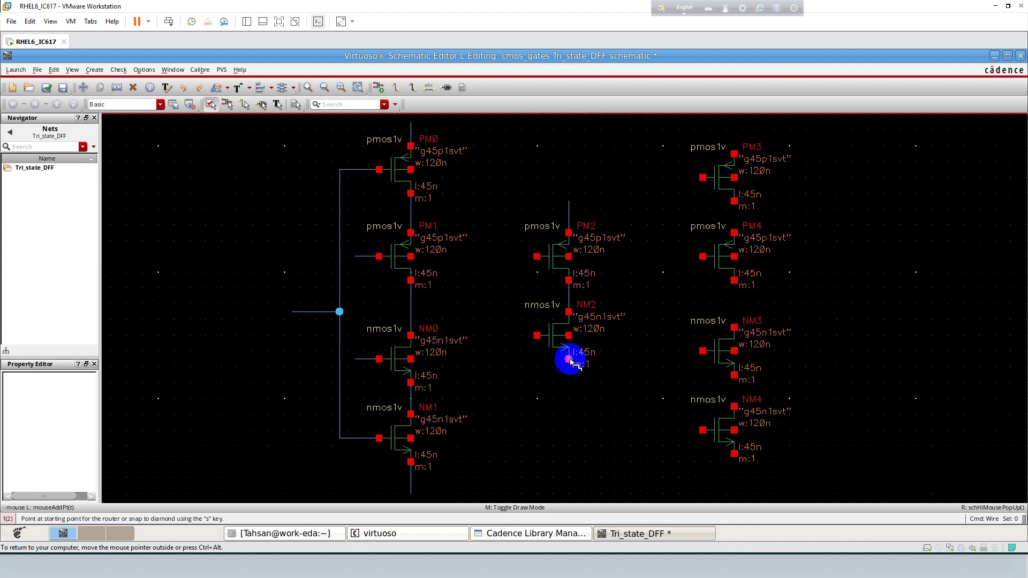
pyautogui.doubleClick(569, 387)
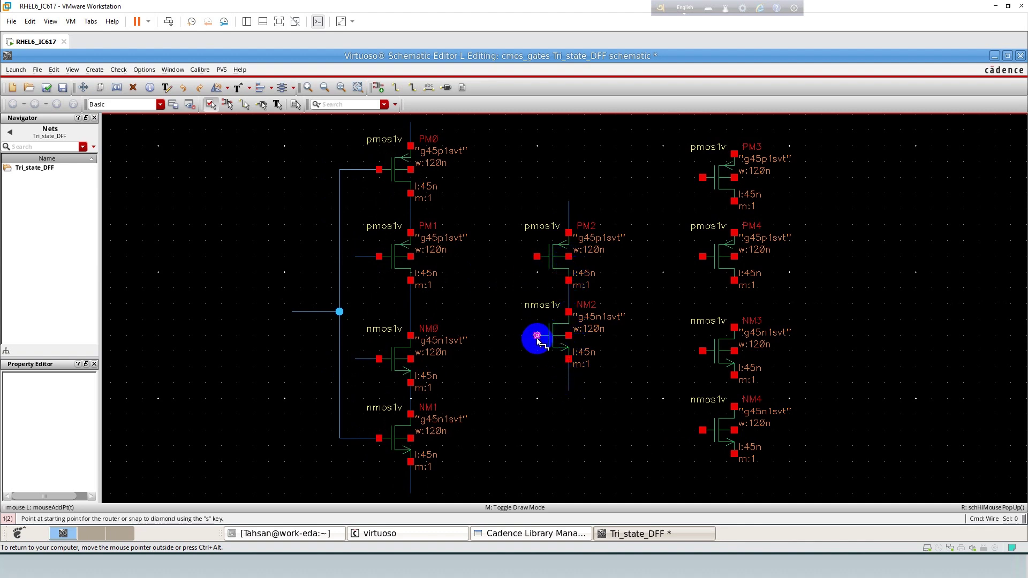
pyautogui.click(537, 335)
pyautogui.click(522, 336)
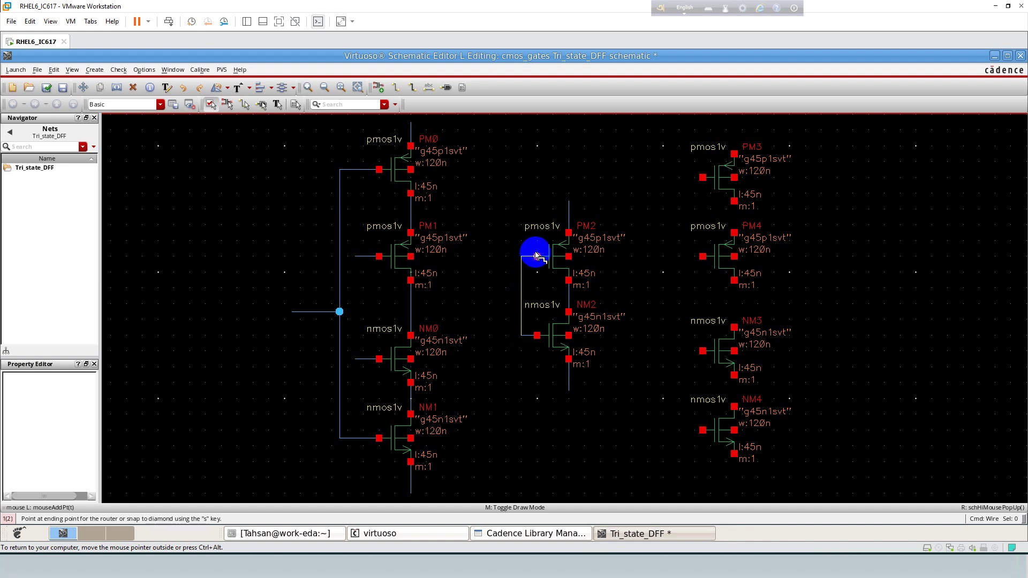
pyautogui.click(537, 256)
pyautogui.click(410, 304)
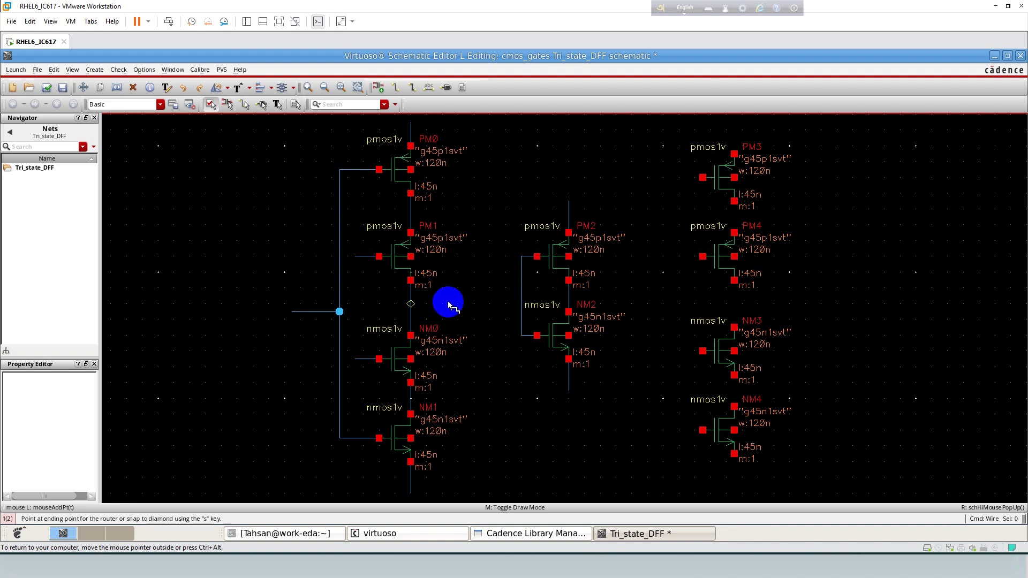
pyautogui.click(520, 304)
# Step: Wire the right column's four transistors in series, with open wire stubs above the top PMOS and below the bottom NMOS
pyautogui.click(741, 125)
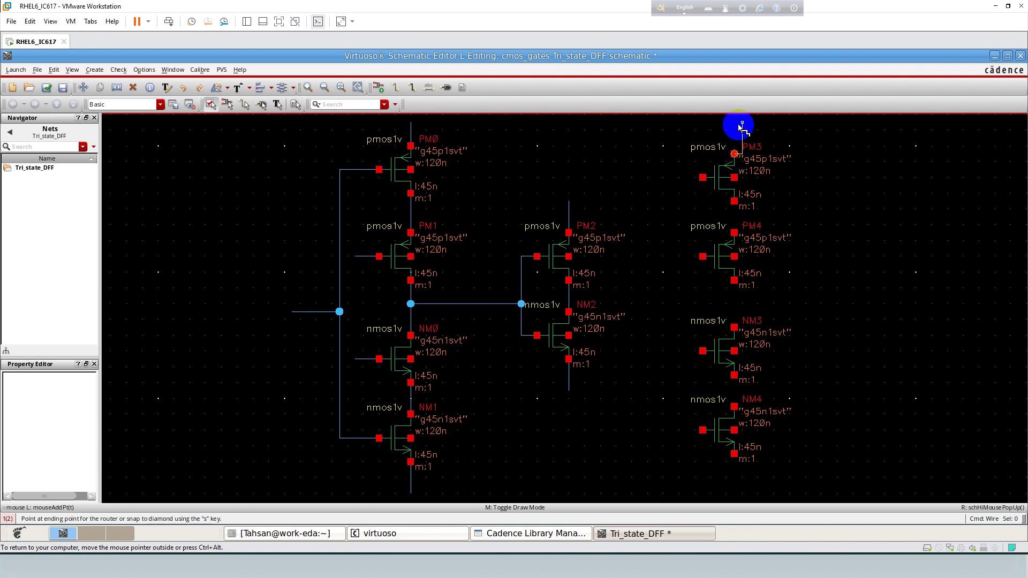
pyautogui.click(733, 153)
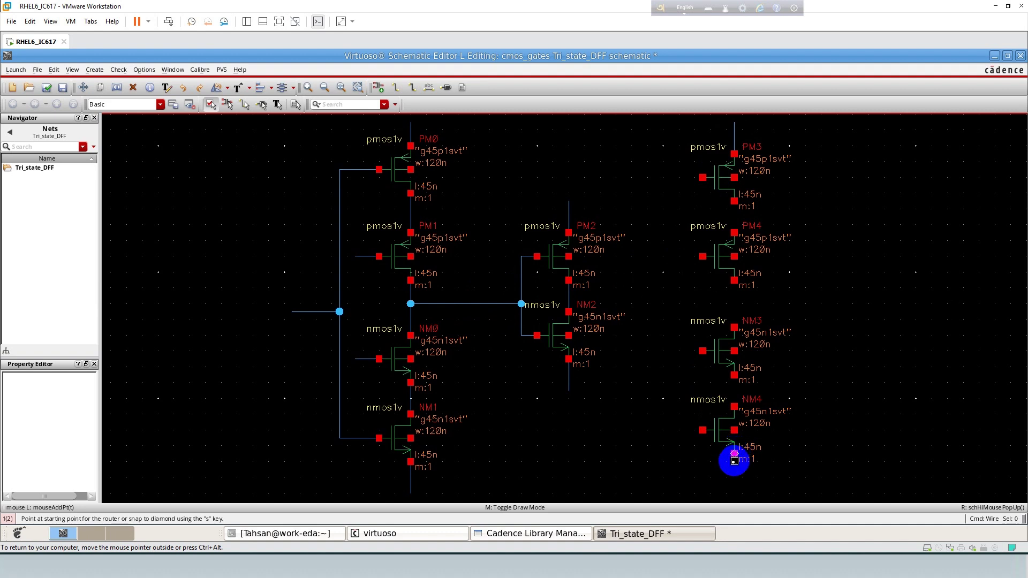
pyautogui.click(734, 453)
pyautogui.doubleClick(735, 484)
pyautogui.click(734, 201)
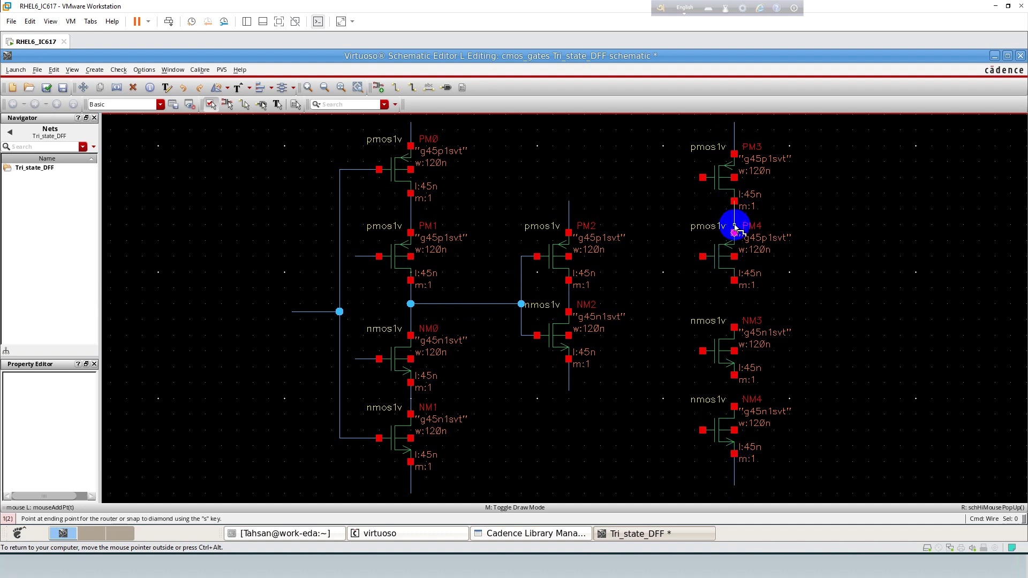
pyautogui.click(734, 232)
pyautogui.click(734, 280)
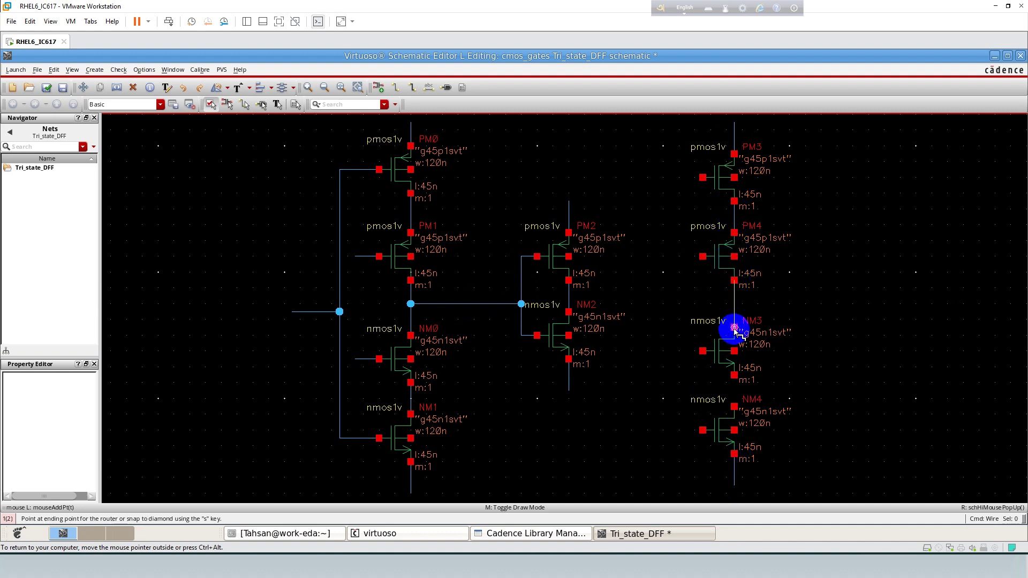
pyautogui.click(734, 327)
pyautogui.click(733, 375)
pyautogui.click(734, 406)
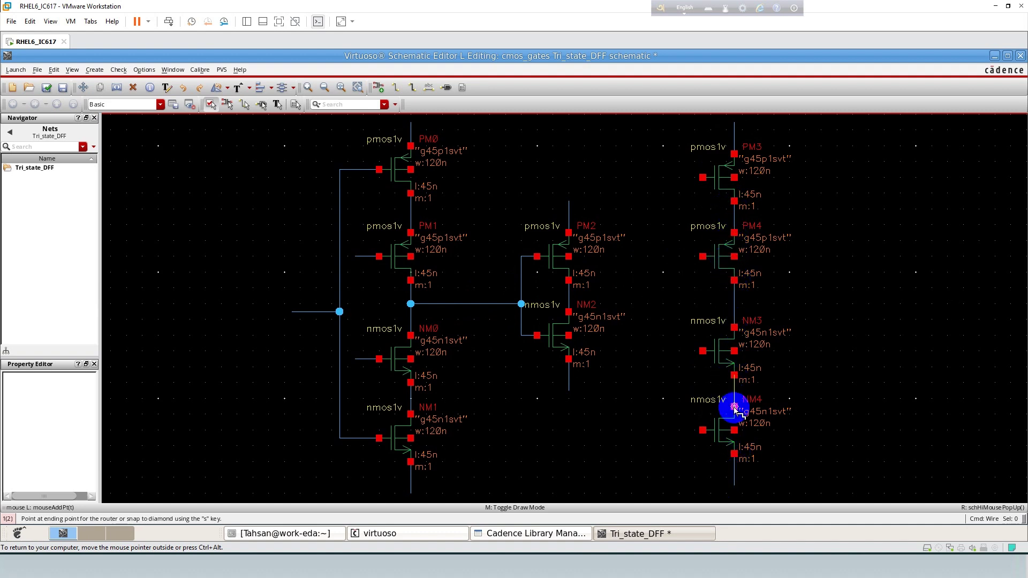
# Step: Connect the right column's outermost gates with a shared wire, and add short wire stubs to its two inner gates
pyautogui.click(703, 178)
pyautogui.click(664, 177)
pyautogui.click(703, 429)
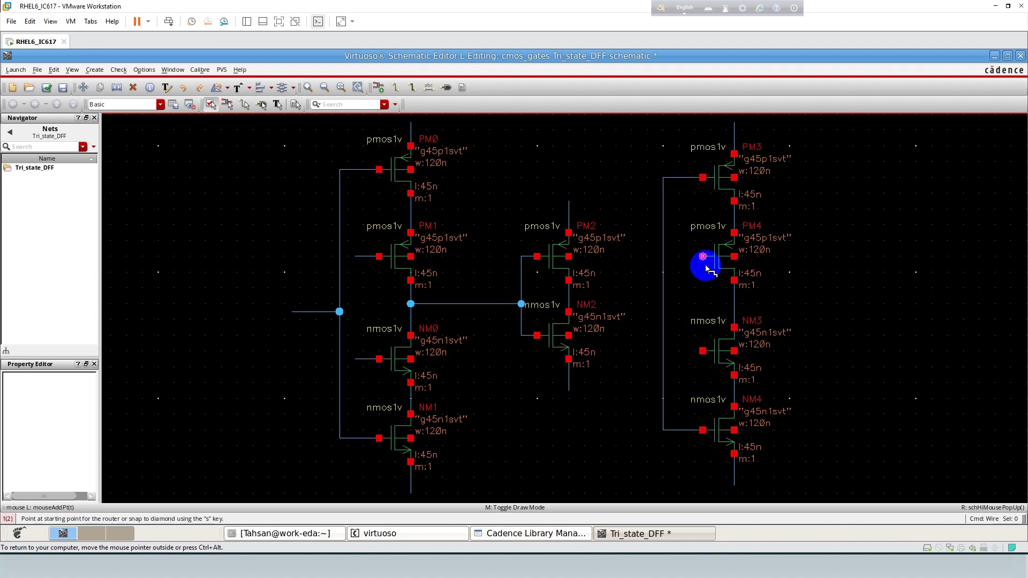
pyautogui.click(703, 256)
pyautogui.doubleClick(678, 256)
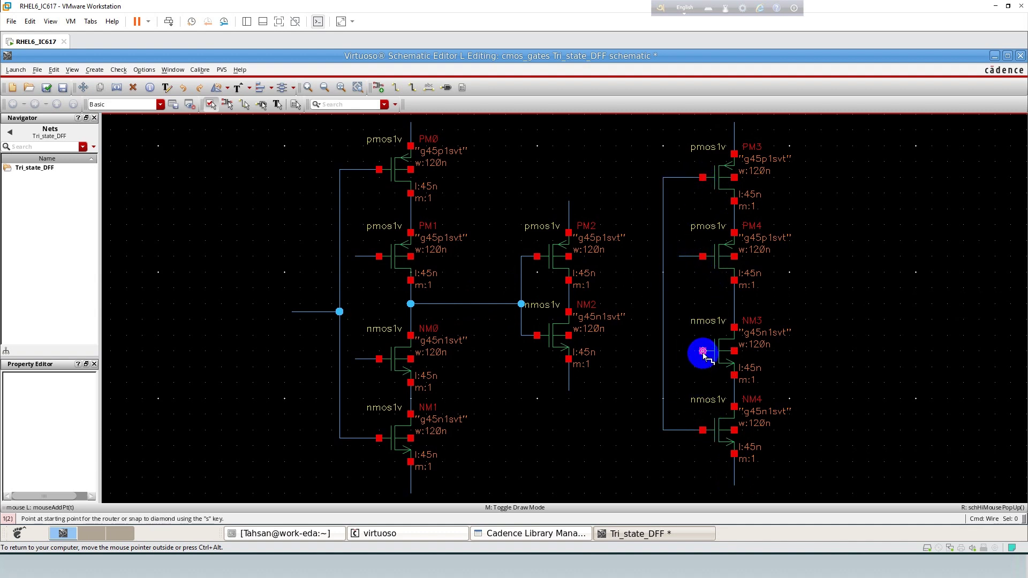
pyautogui.click(703, 351)
pyautogui.doubleClick(679, 351)
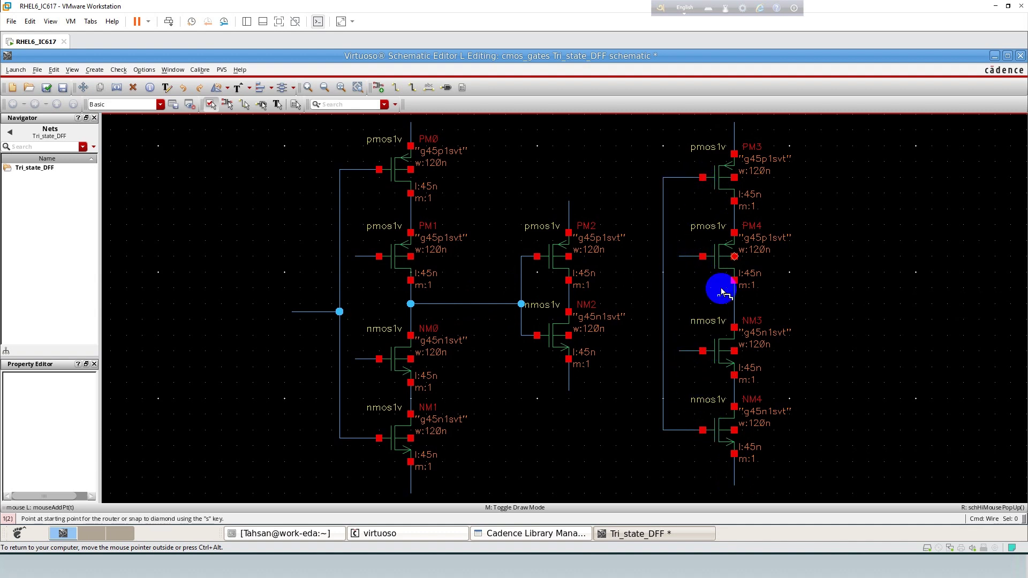
# Step: Tie the right column's PMOS bodies to the top source and NMOS bodies to the bottom source, and connect the middle inverter's output to its shared gate wire
pyautogui.click(733, 177)
pyautogui.click(734, 257)
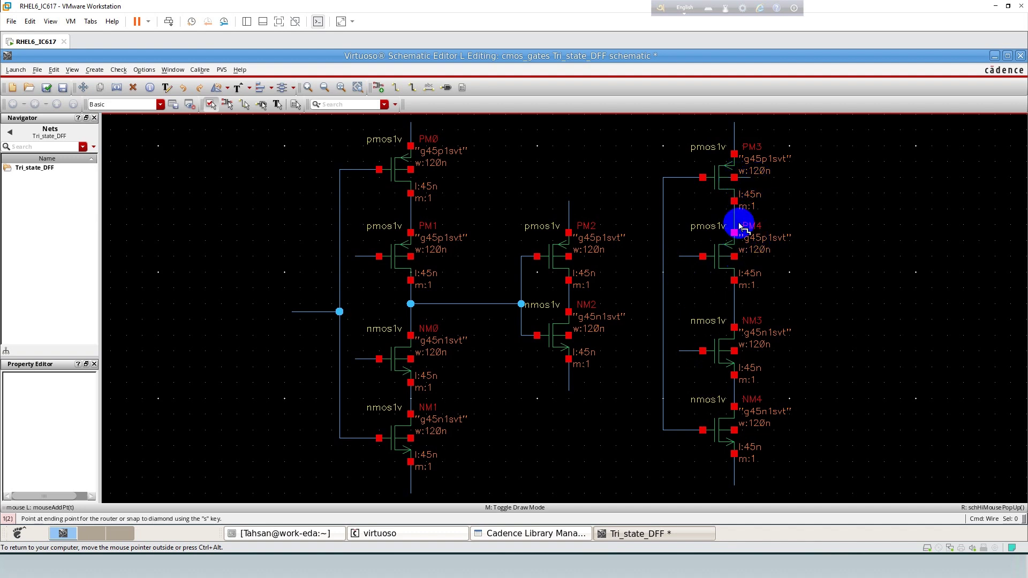
pyautogui.click(734, 154)
pyautogui.doubleClick(735, 146)
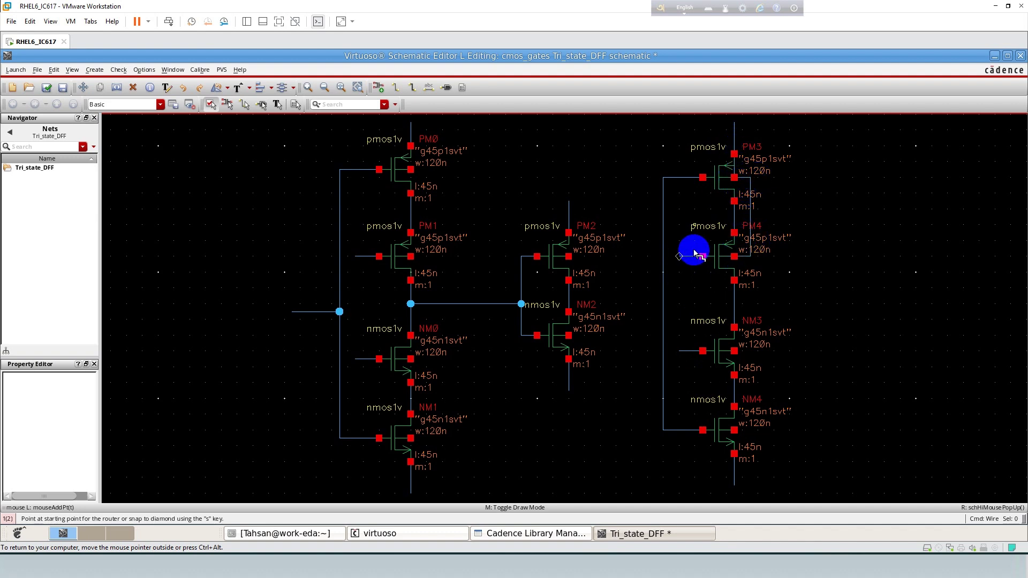
pyautogui.click(734, 351)
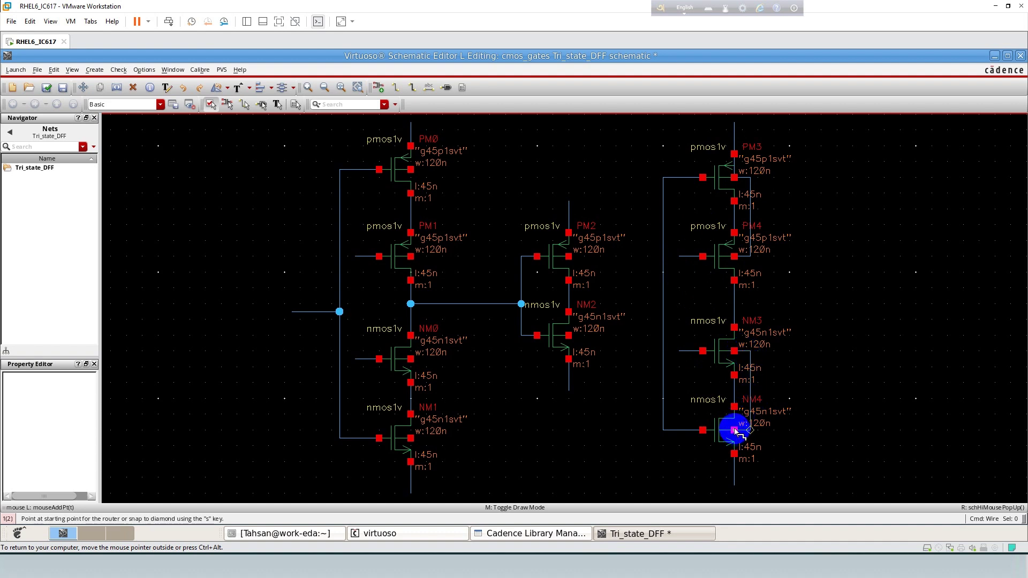
pyautogui.click(733, 454)
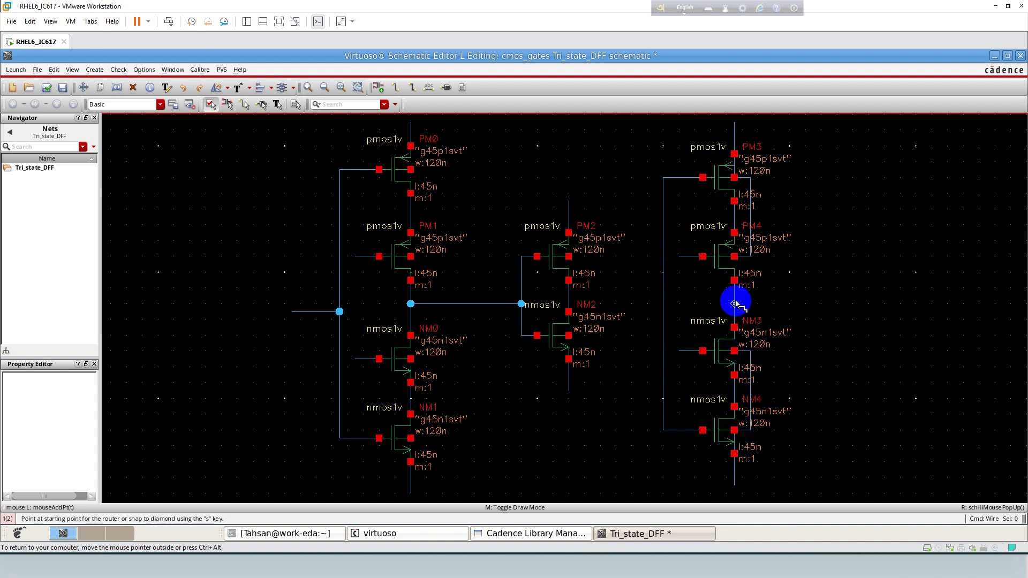
pyautogui.click(568, 295)
pyautogui.click(663, 296)
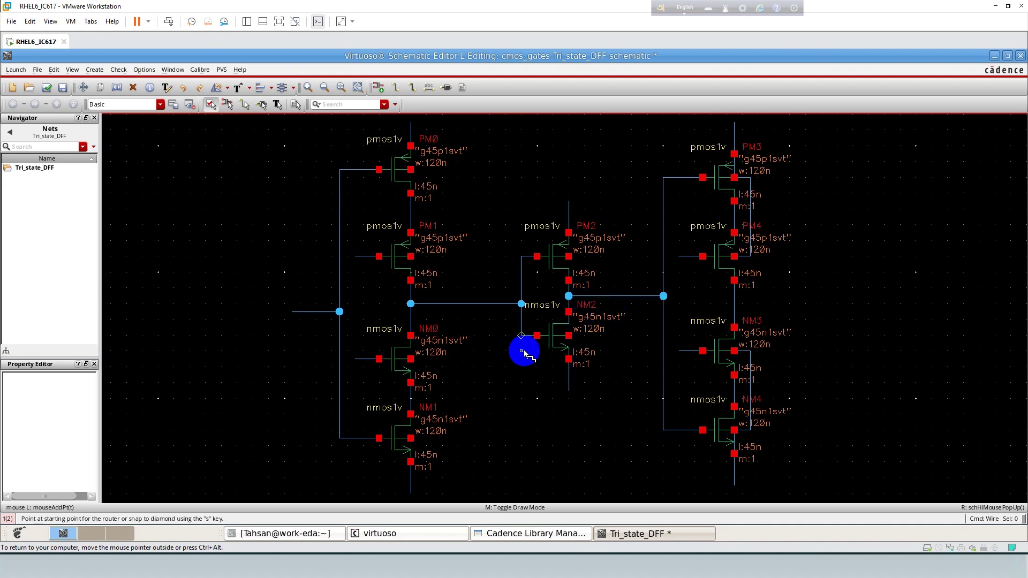
# Step: Tie the left column's two PMOS bodies to the top source and its two NMOS bodies to the bottom source
pyautogui.click(410, 170)
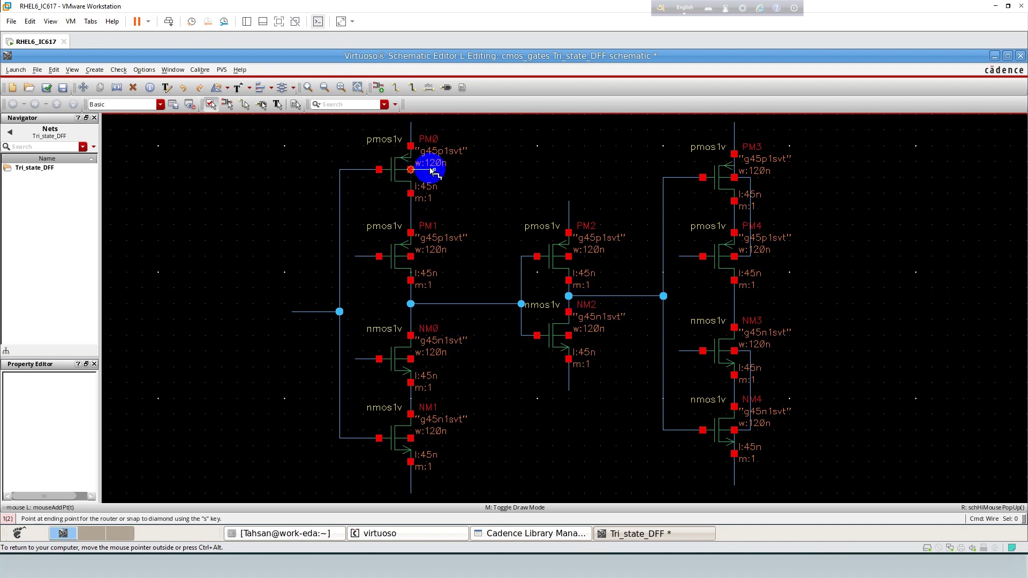
pyautogui.click(410, 255)
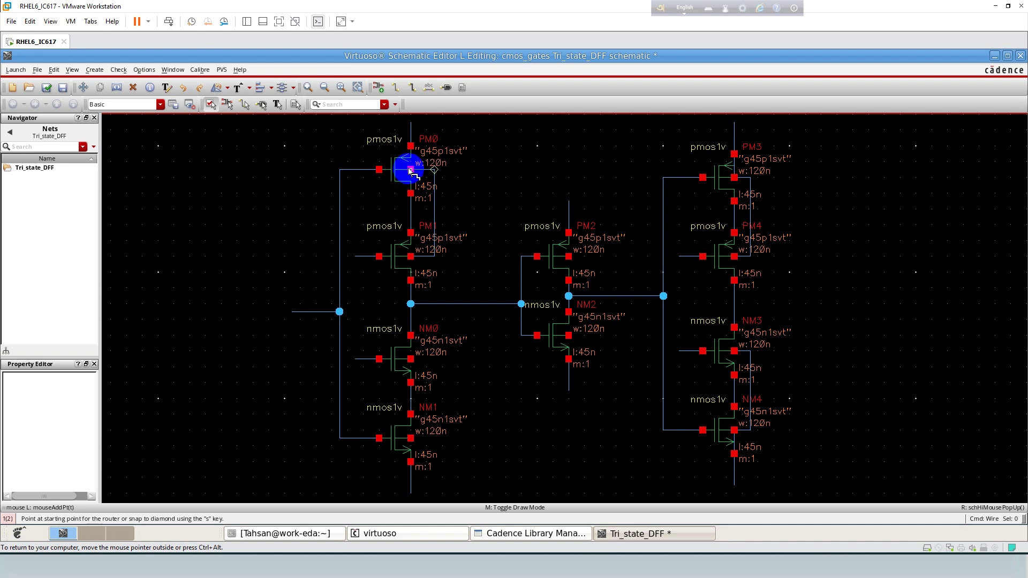
pyautogui.click(411, 170)
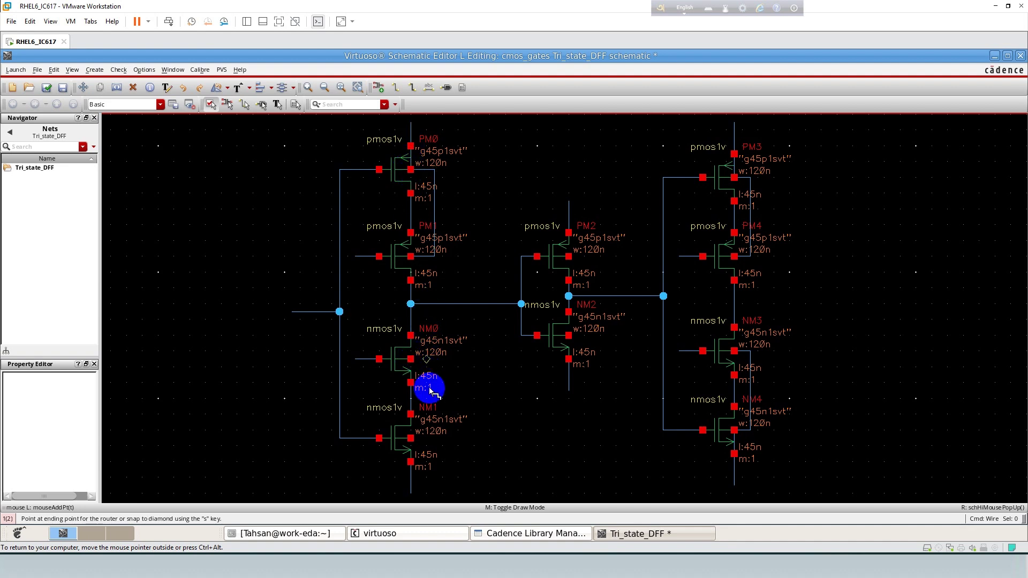
pyautogui.click(410, 437)
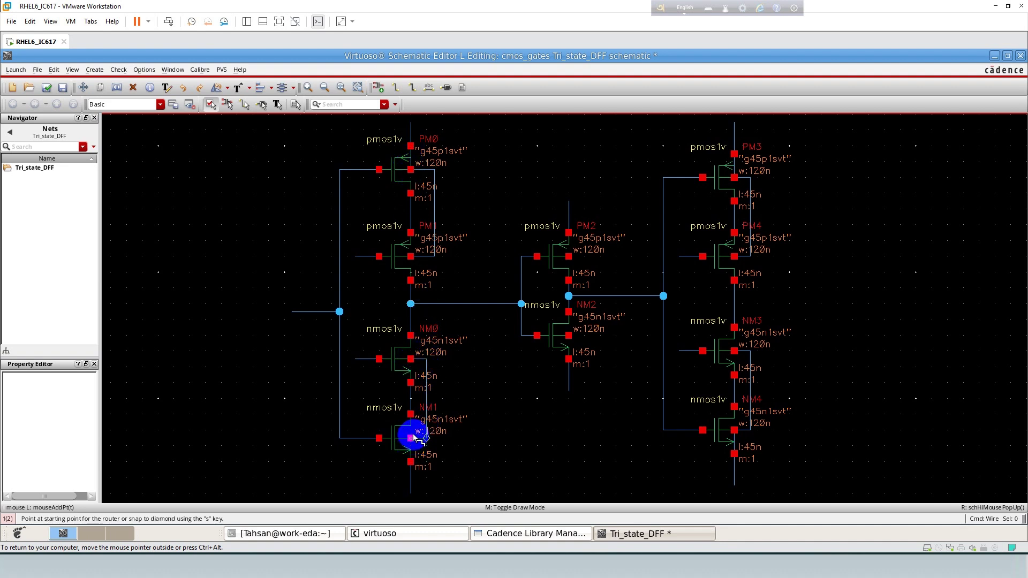
pyautogui.click(569, 383)
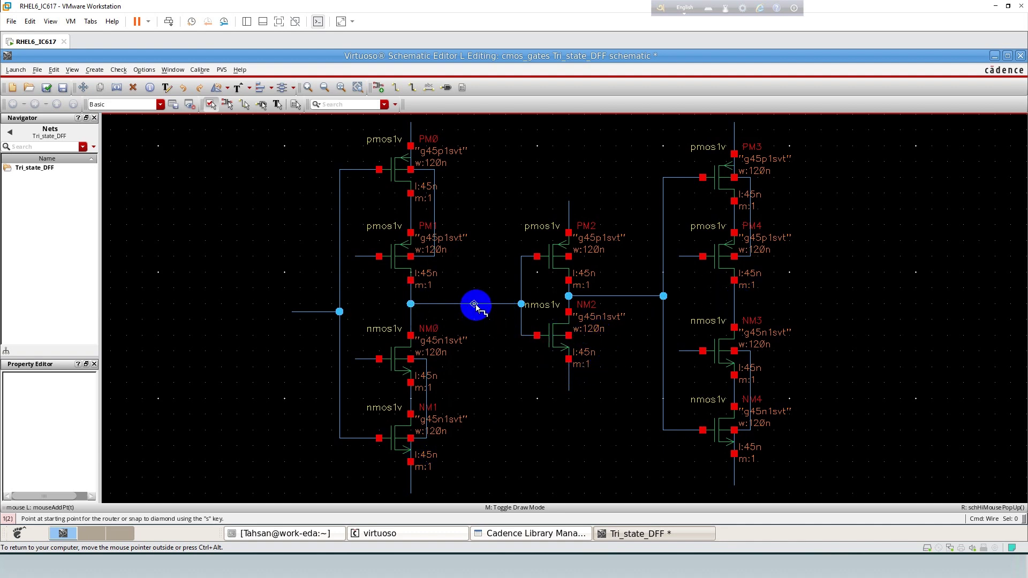
# Step: Route a feedback wire from the middle inverter's input net beneath the circuit and up to the right column's central output node
pyautogui.press('f')
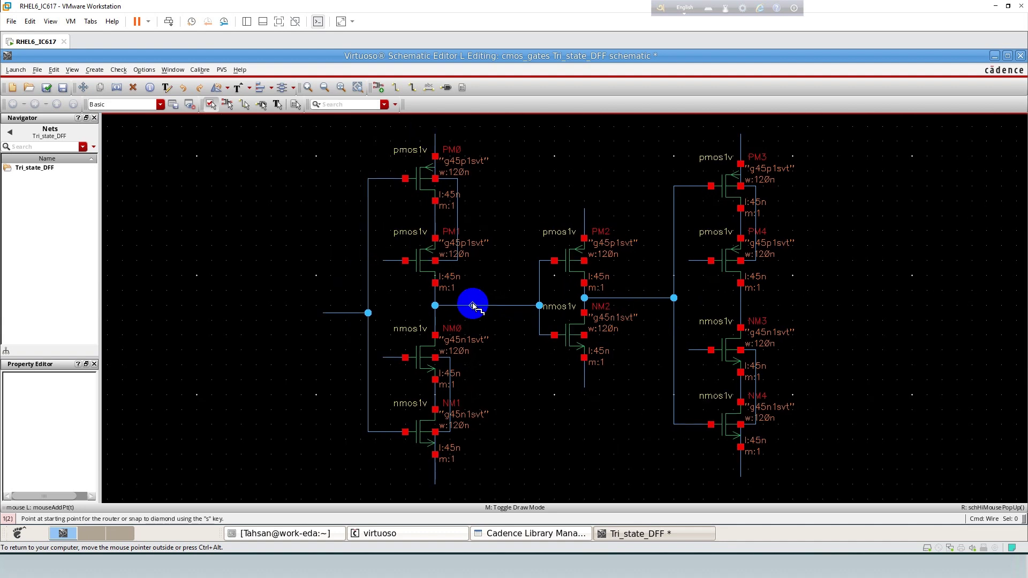
pyautogui.click(496, 305)
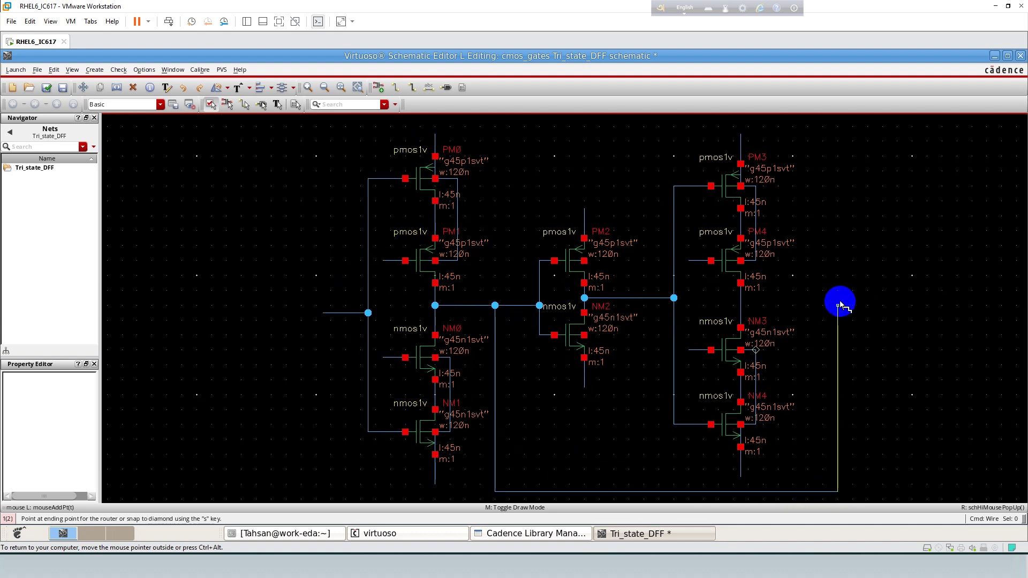
pyautogui.click(740, 306)
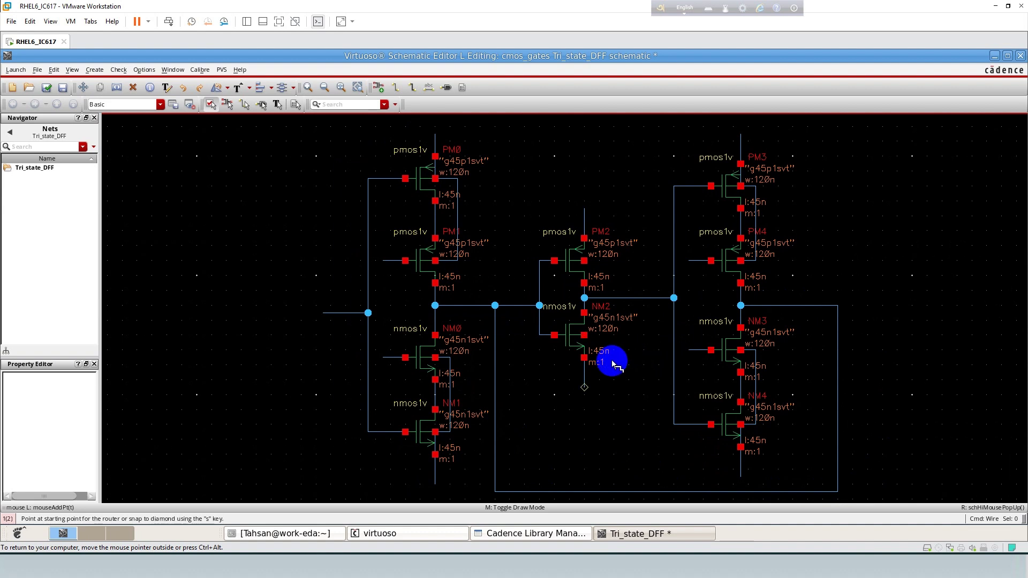
pyautogui.click(541, 353)
pyautogui.click(555, 335)
pyautogui.press('Escape')
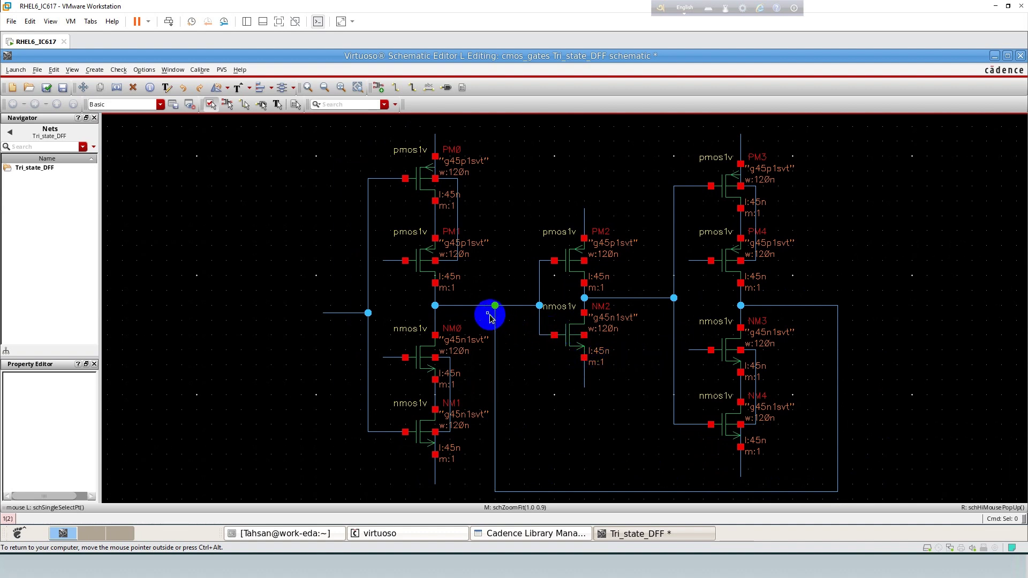
# Step: Create input pins VDD, VSS, D, CLK and Q, and place them in a vertical row beside the left transistor column
pyautogui.press('p')
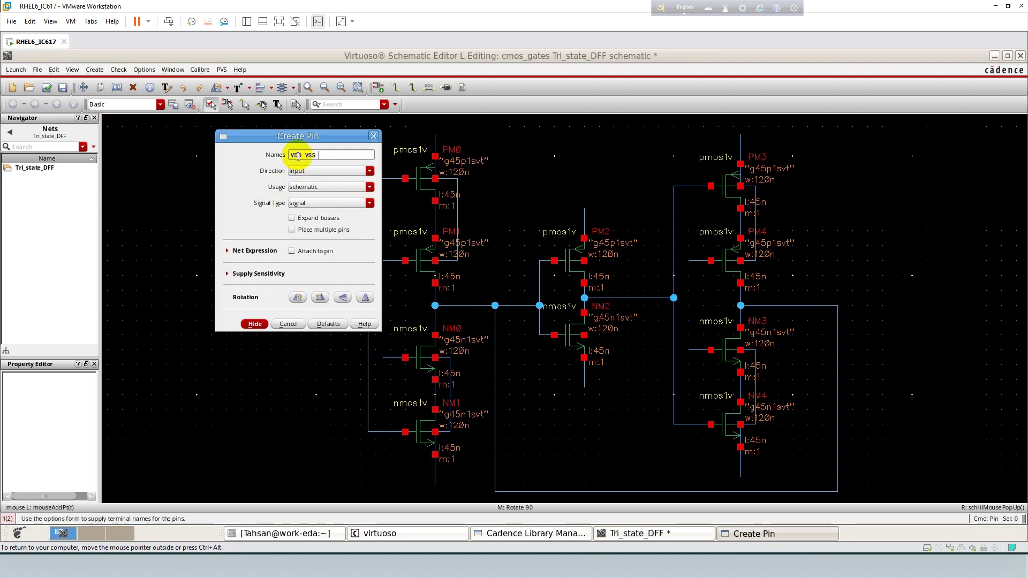
pyautogui.write('VDD VSS D ')
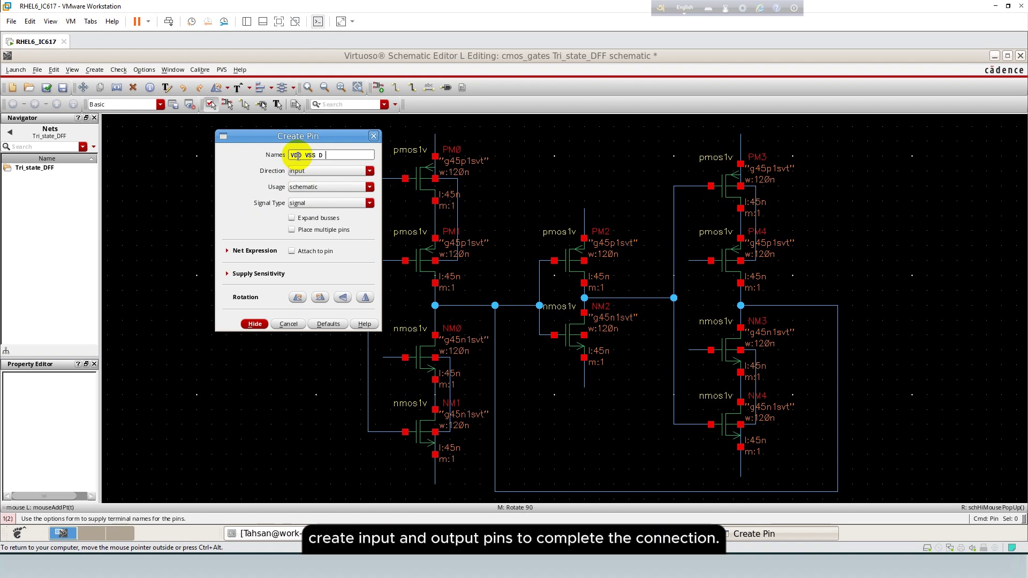
pyautogui.write('CLK Q')
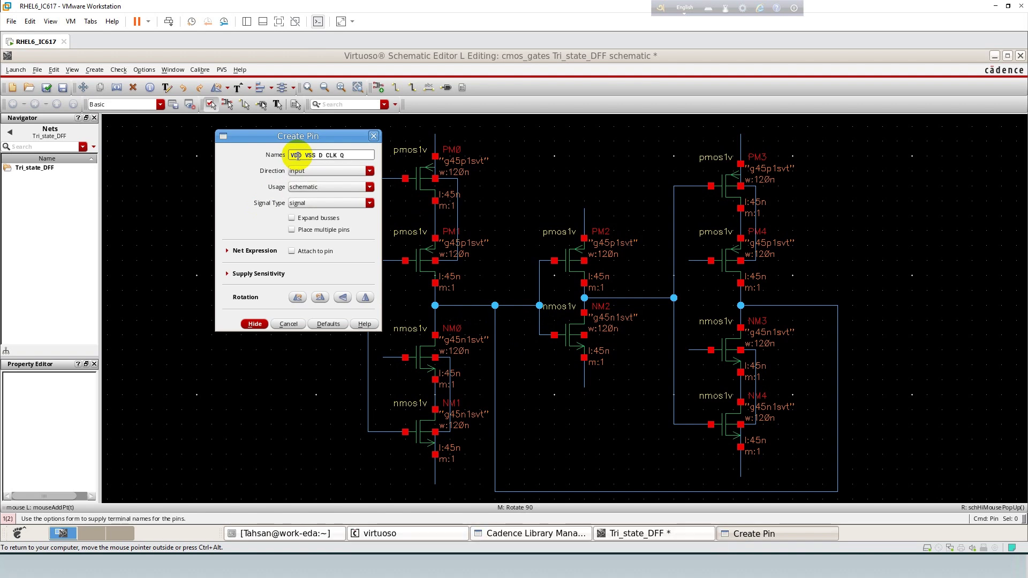
pyautogui.press('Return')
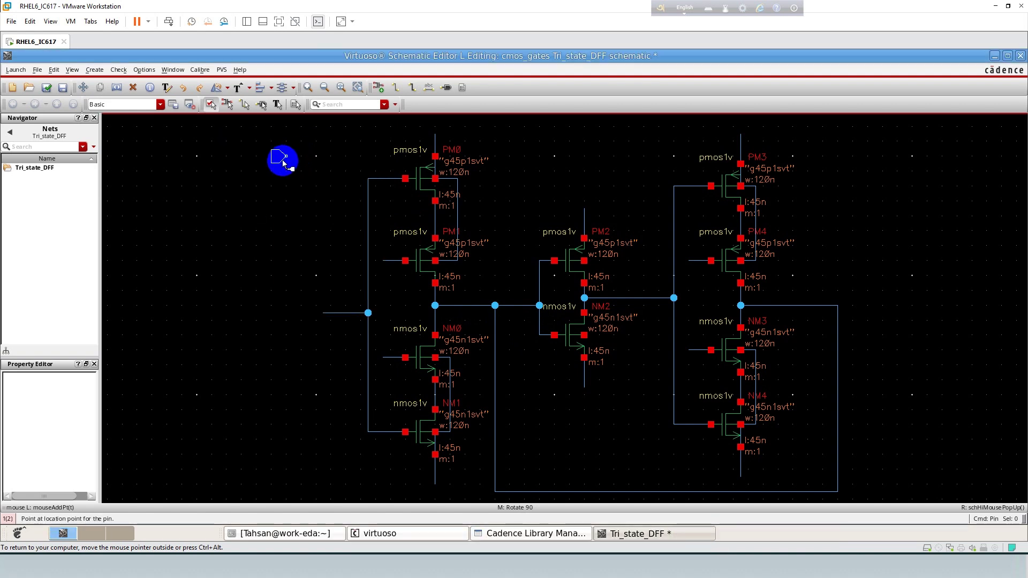
pyautogui.click(265, 239)
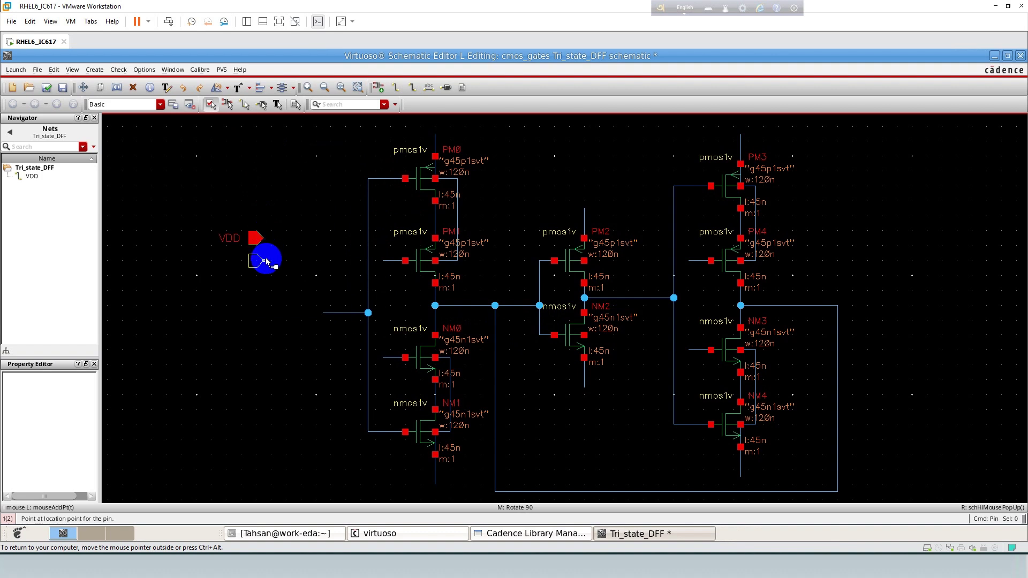
pyautogui.click(265, 262)
pyautogui.click(265, 285)
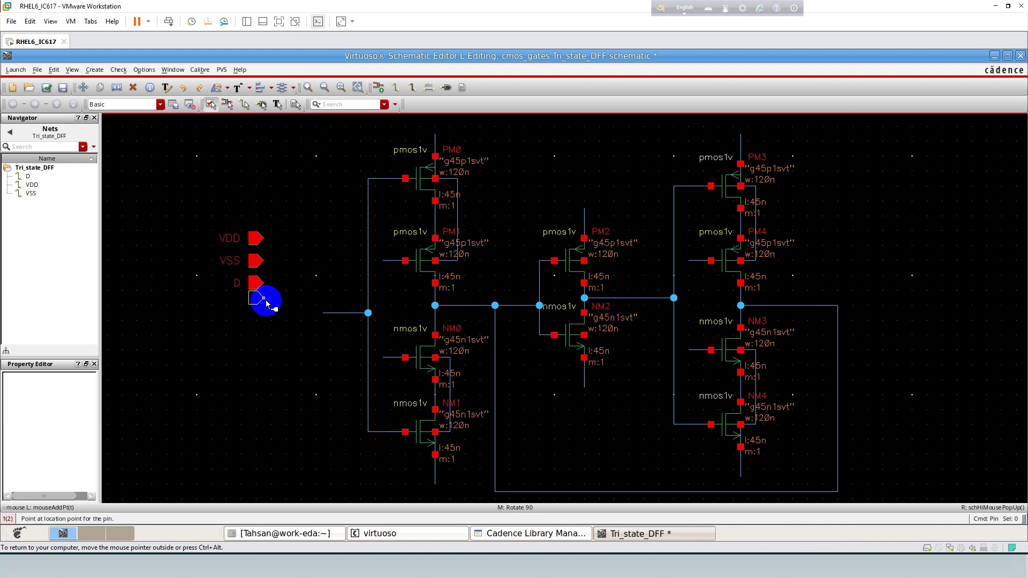
pyautogui.click(265, 306)
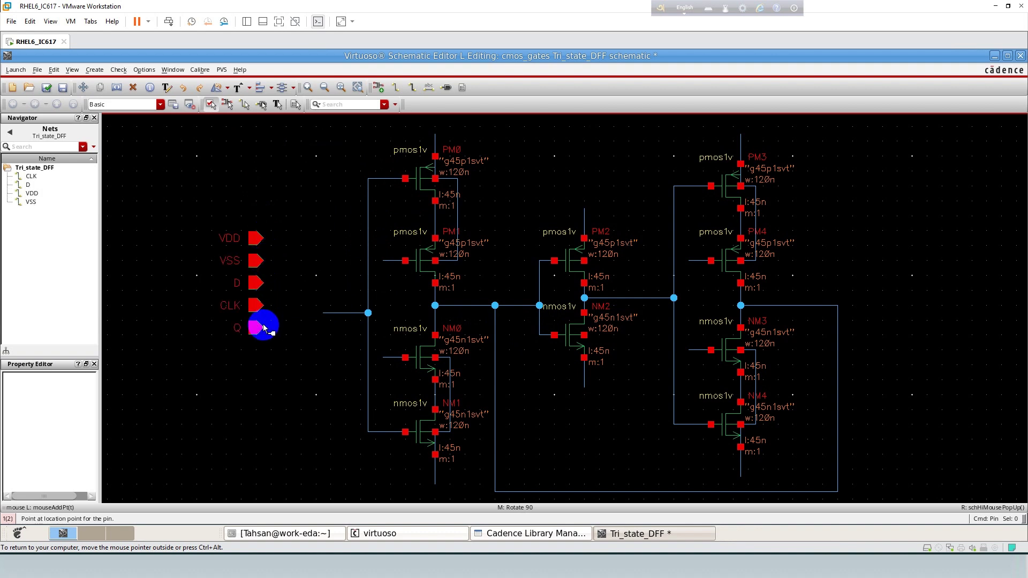
pyautogui.click(265, 329)
pyautogui.press('Escape')
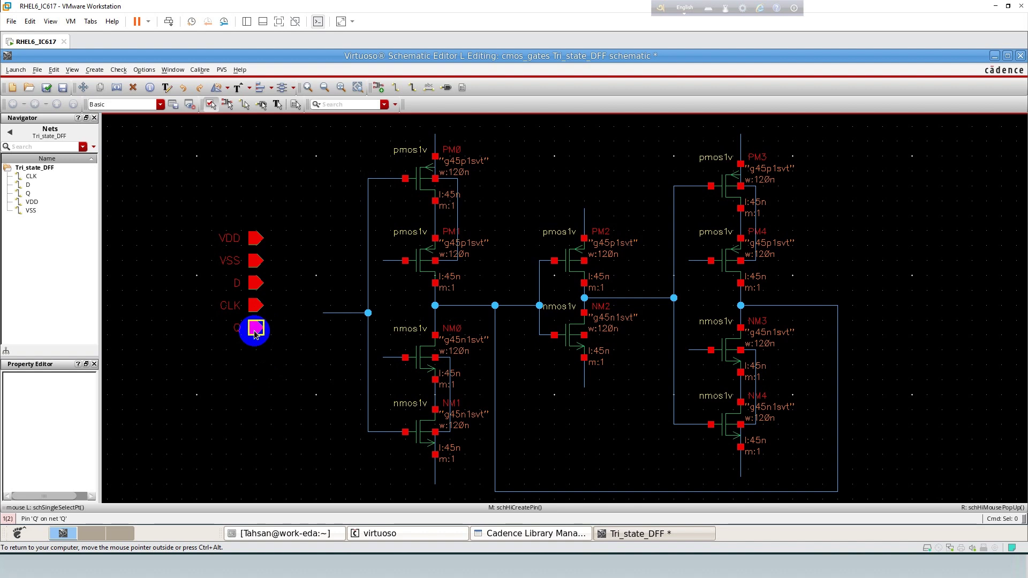
# Step: Change the direction of pin Q from input to output
pyautogui.doubleClick(255, 332)
pyautogui.click(324, 222)
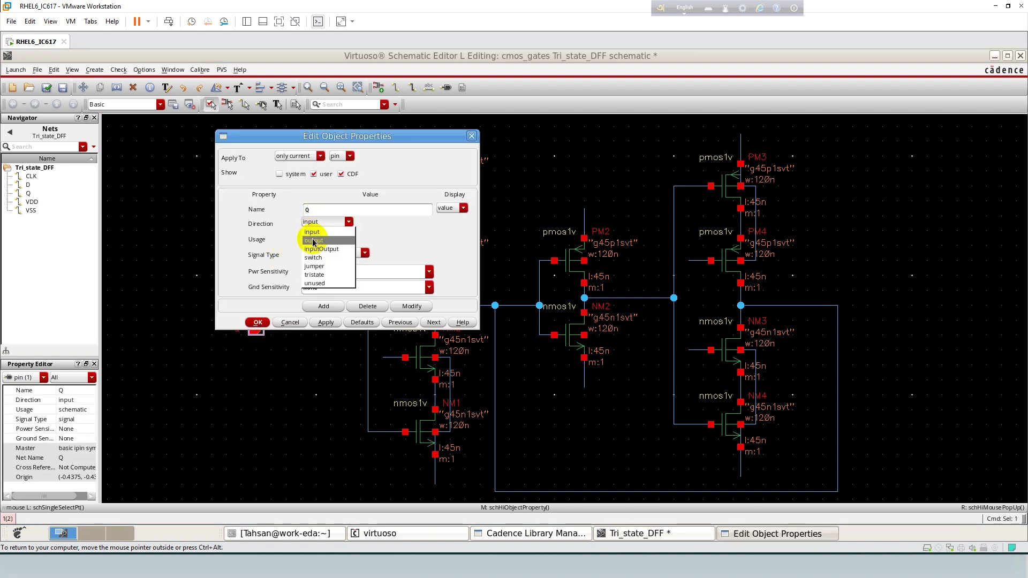
pyautogui.click(313, 241)
pyautogui.click(256, 322)
pyautogui.click(277, 358)
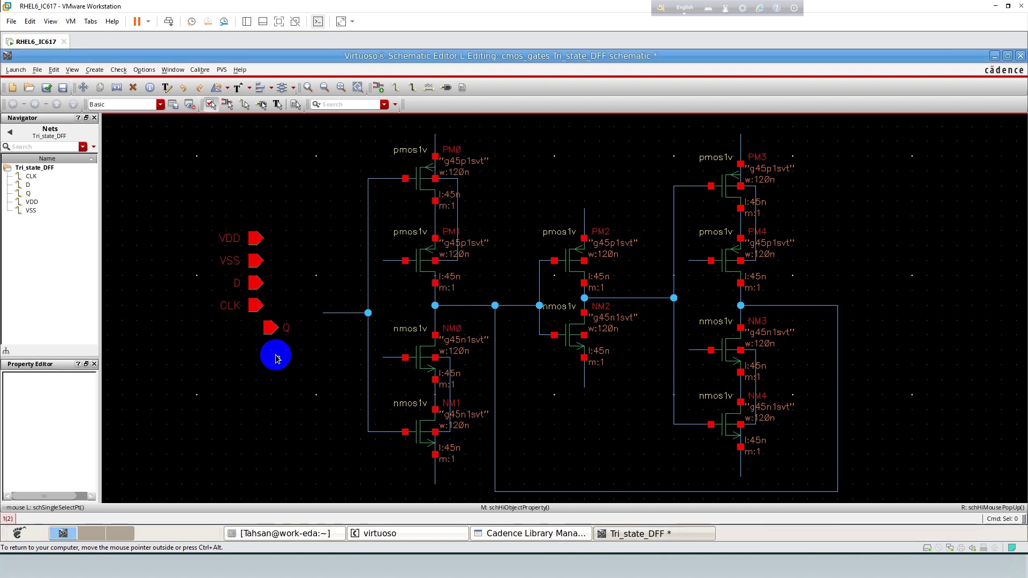
# Step: Realign the Q pin with the other pins and move the whole pin column slightly lower
pyautogui.moveTo(266, 328); pyautogui.dragTo(256, 329)
pyautogui.click(268, 356)
pyautogui.moveTo(196, 216); pyautogui.dragTo(312, 406)
pyautogui.click(314, 401)
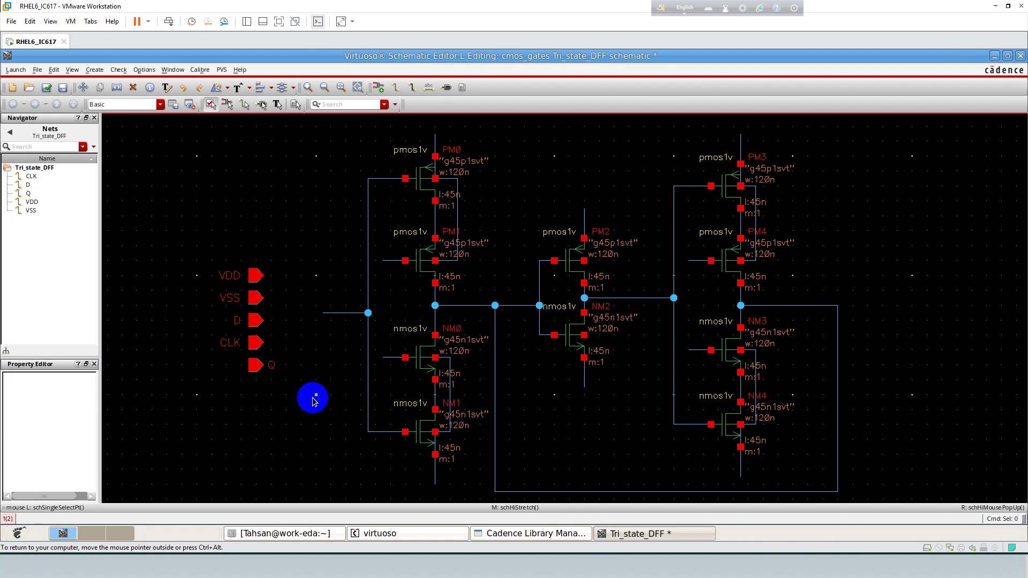
pyautogui.press('f')
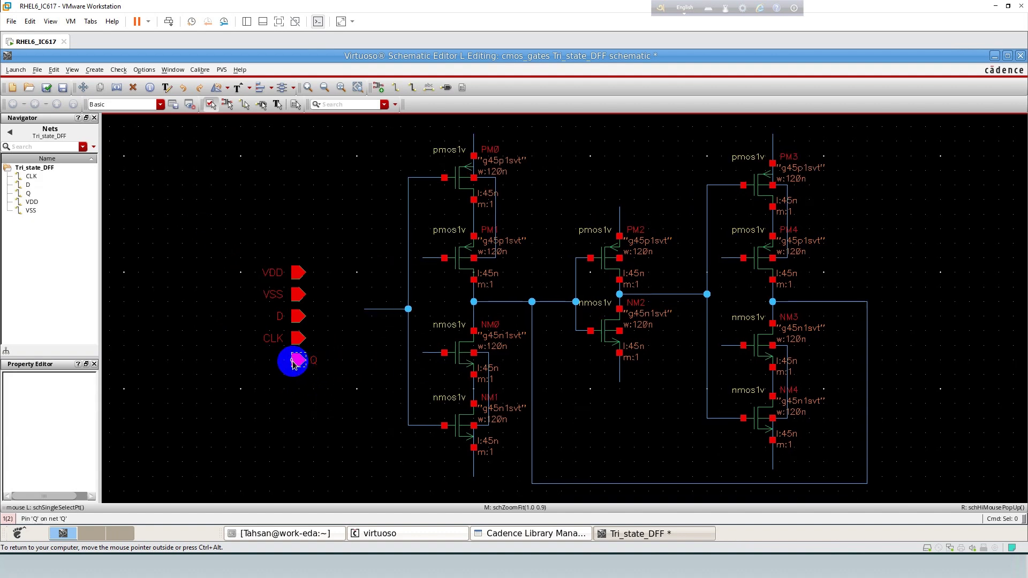
# Step: Name the wires at the top of all three transistor columns VDD and those at the bottom VSS, queuing CLK, CLK and Q as further names
pyautogui.press('l')
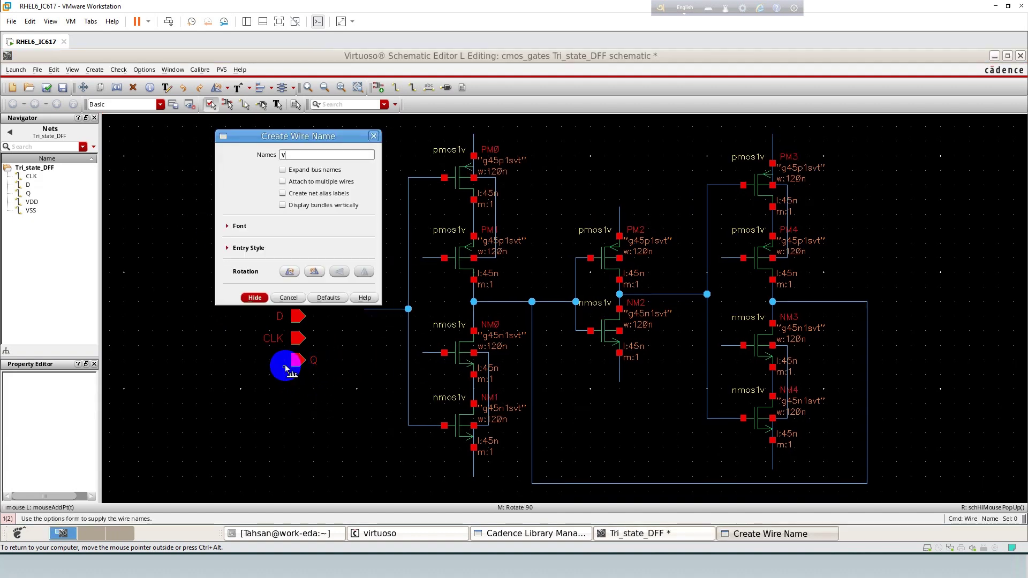
pyautogui.write('VDD VSS ')
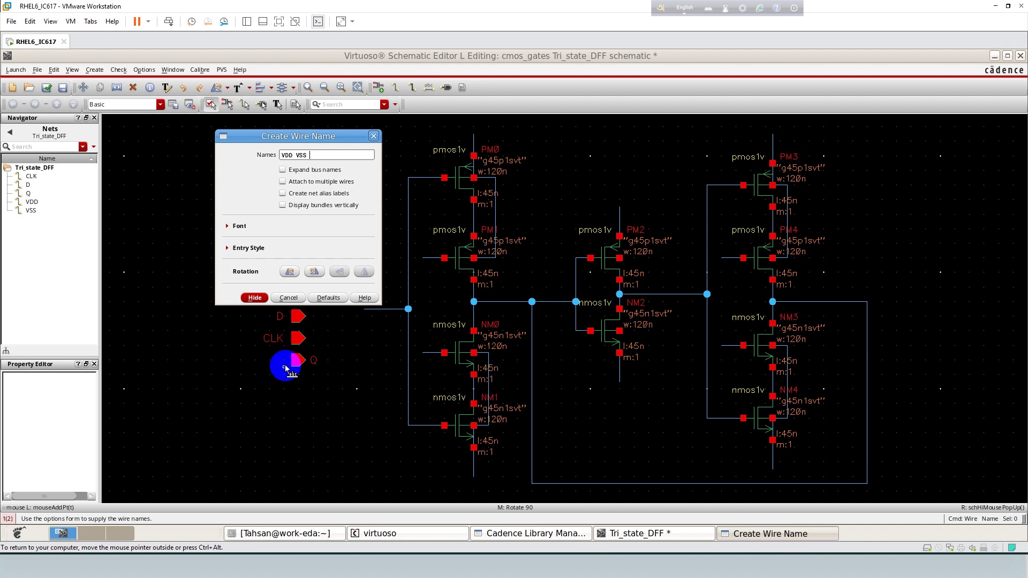
pyautogui.write('VS')
pyautogui.write('DD VSS CLK CLK Q')
pyautogui.click(285, 368)
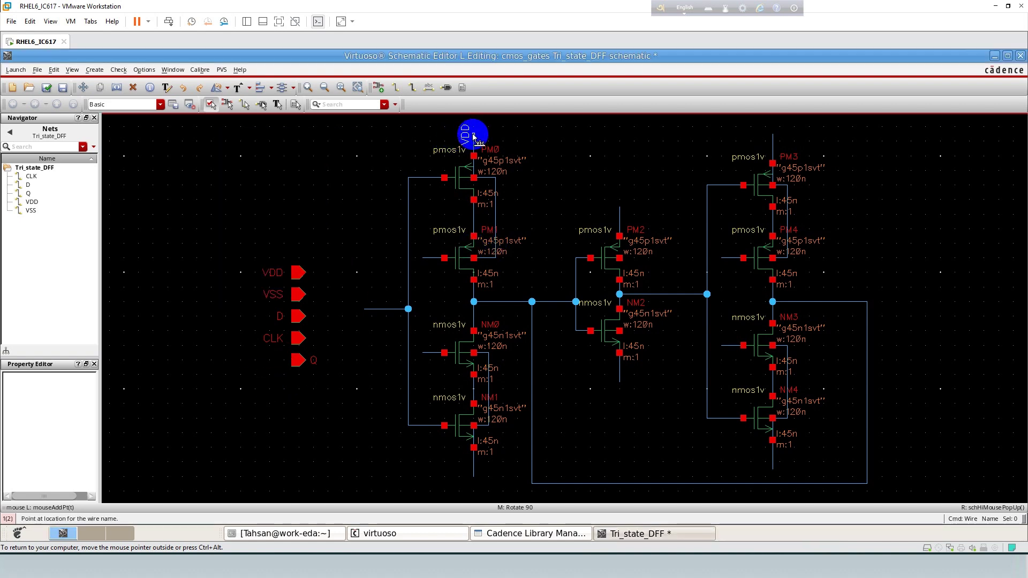
pyautogui.click(473, 138)
pyautogui.click(475, 478)
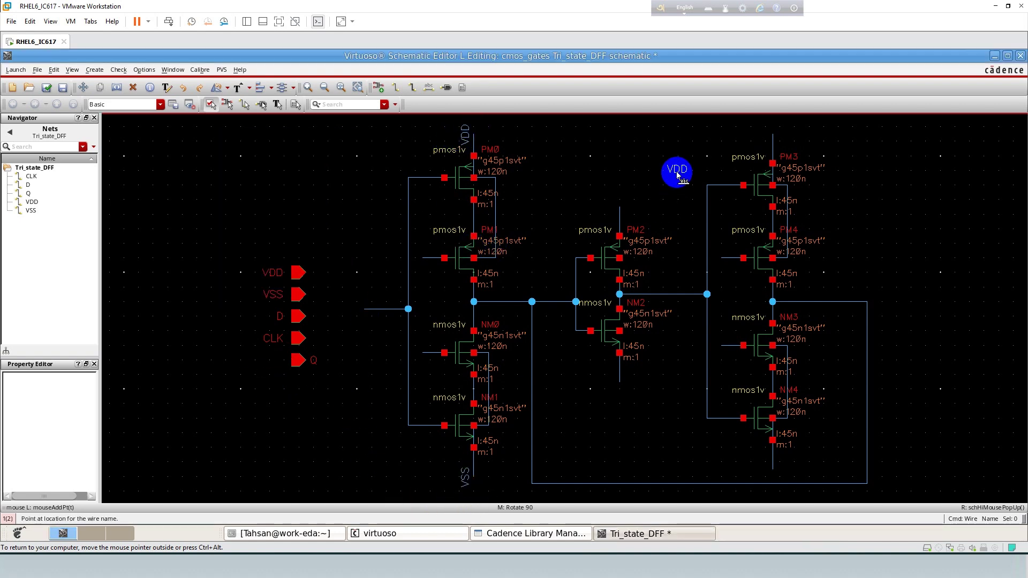
pyautogui.click(619, 210)
pyautogui.click(619, 381)
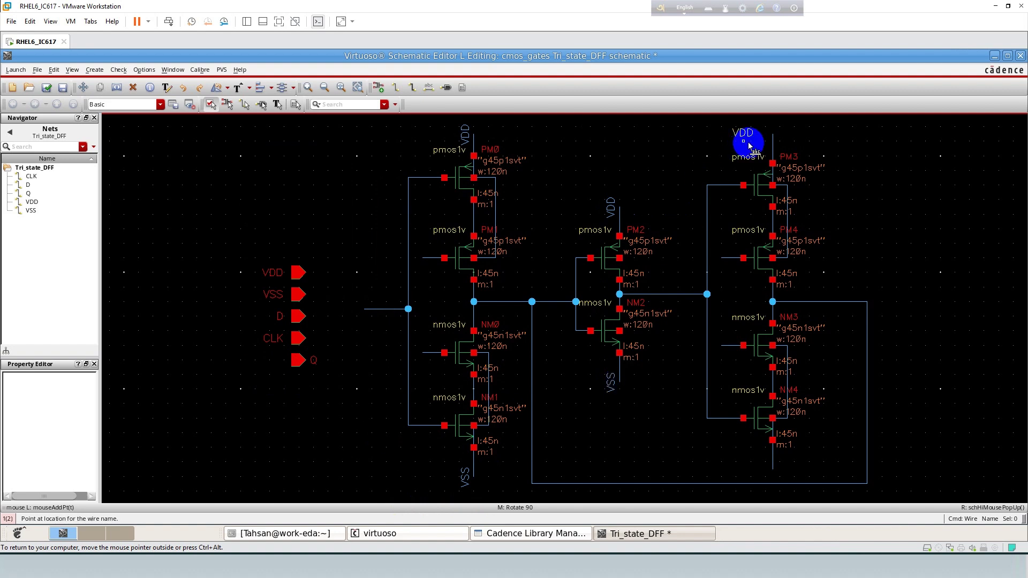
pyautogui.click(773, 139)
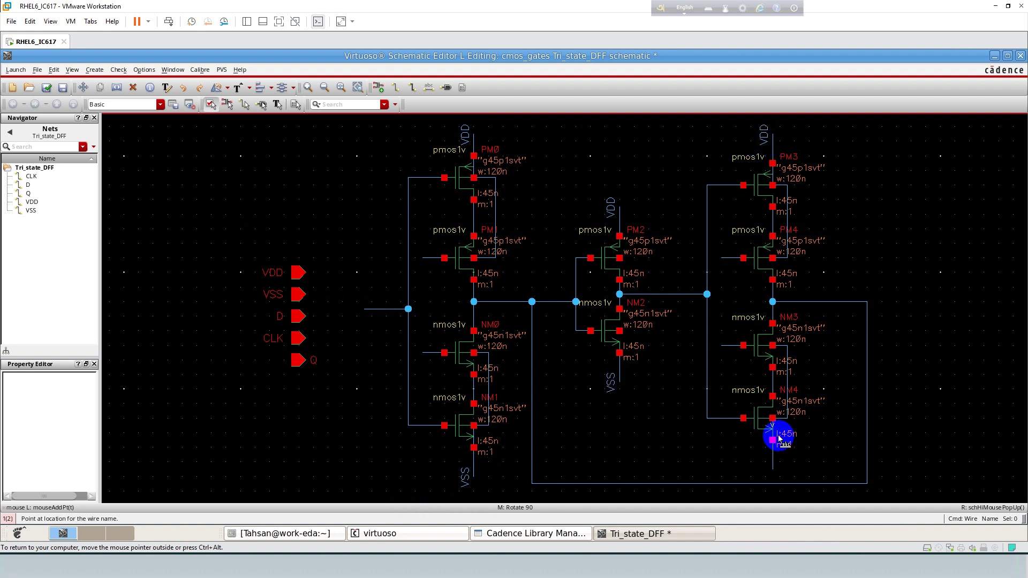
pyautogui.click(771, 463)
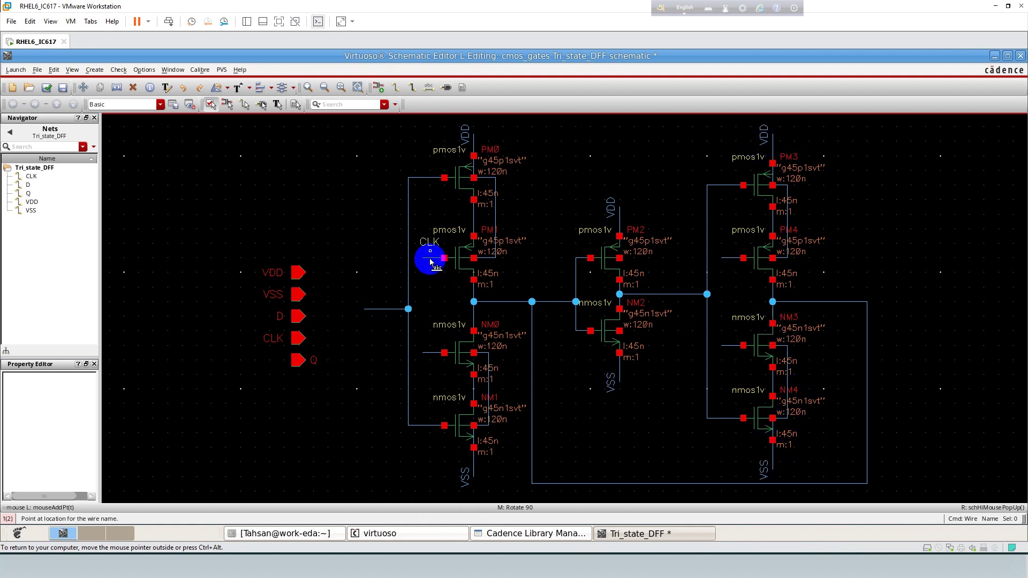
# Step: Label the gate wires of NM0 and PM4 CLK, and the middle inverter's output wire Q
pyautogui.click(424, 354)
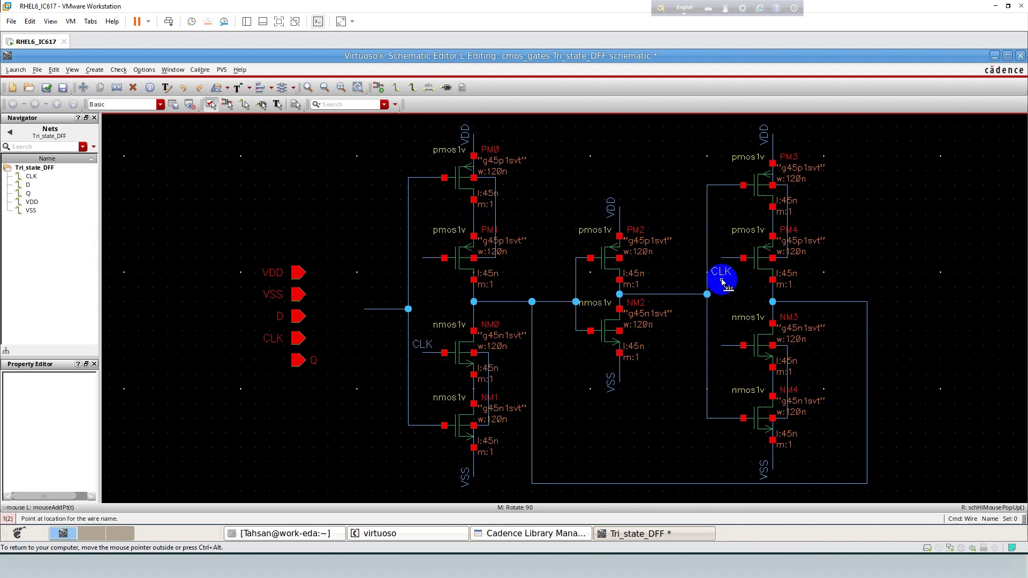
pyautogui.click(727, 262)
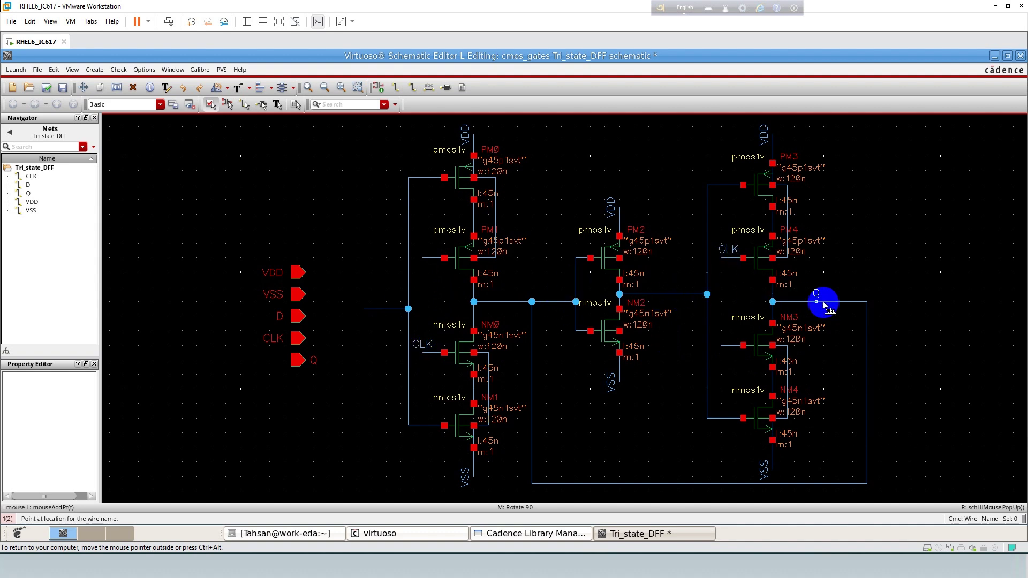
pyautogui.click(672, 296)
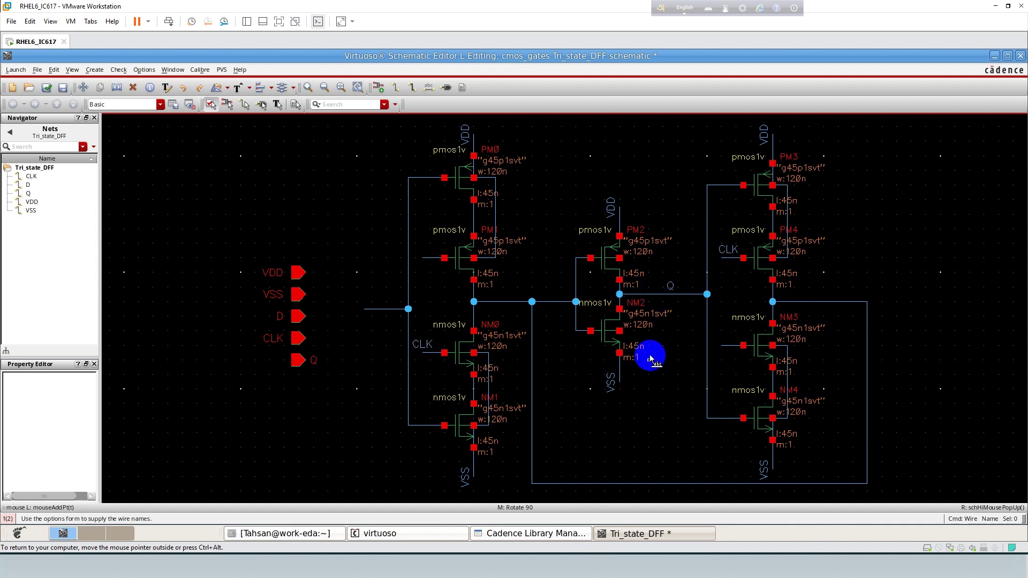
# Step: Label the gate wires of PM1 and NM3 CLKB, and the right column's output wire QBAR
pyautogui.click(328, 282)
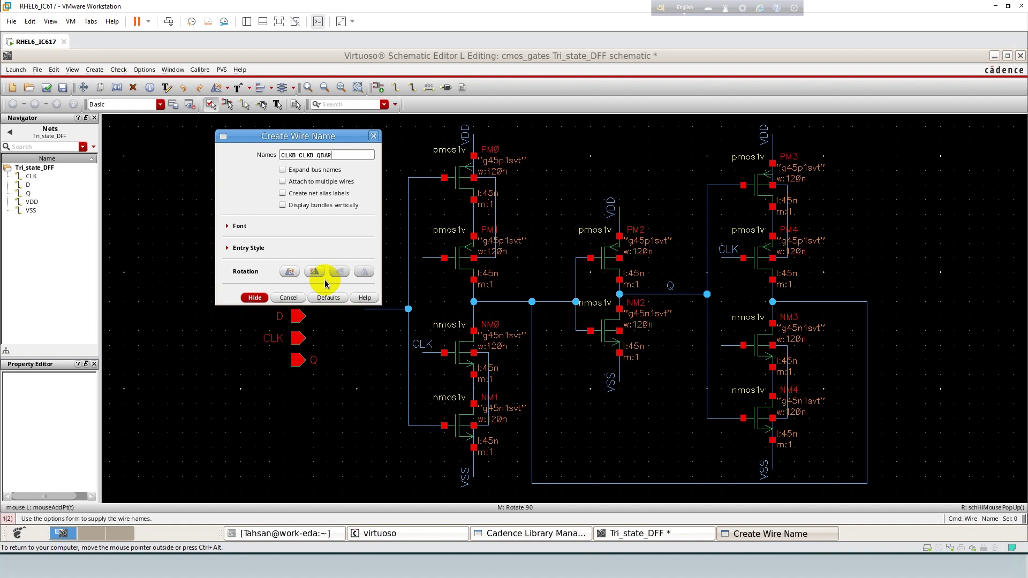
pyautogui.press('Return')
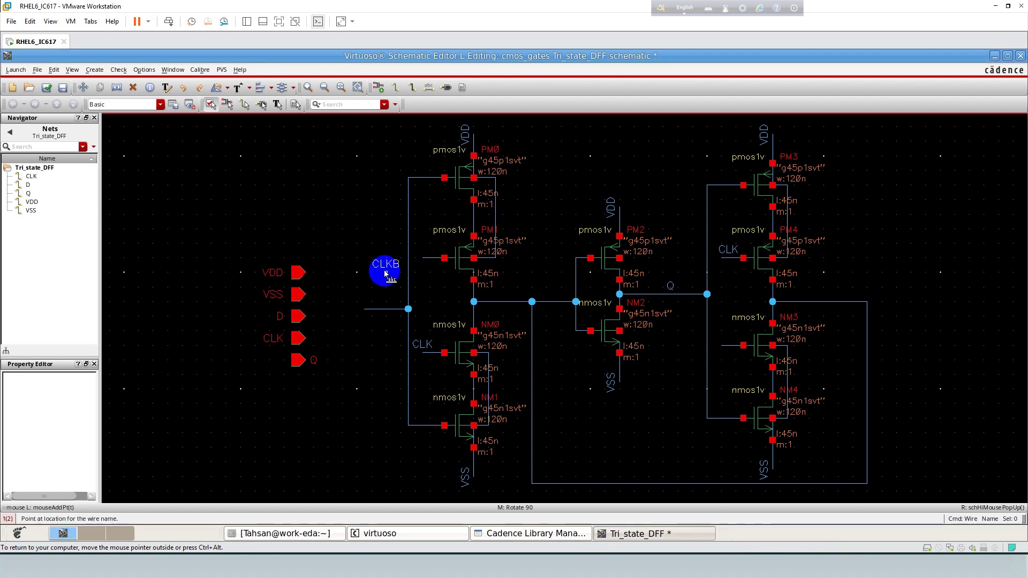
pyautogui.click(431, 259)
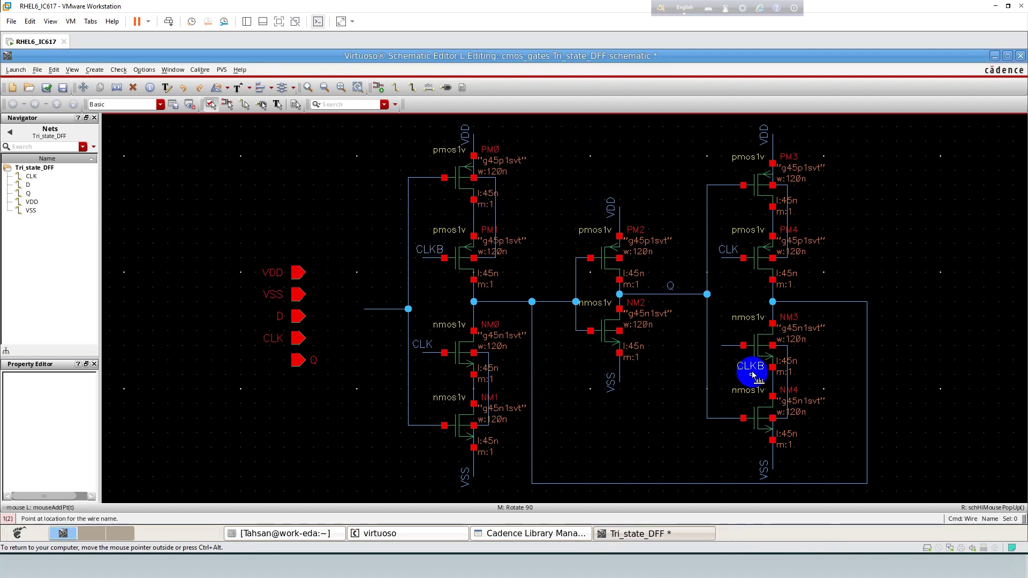
pyautogui.click(728, 345)
pyautogui.click(849, 299)
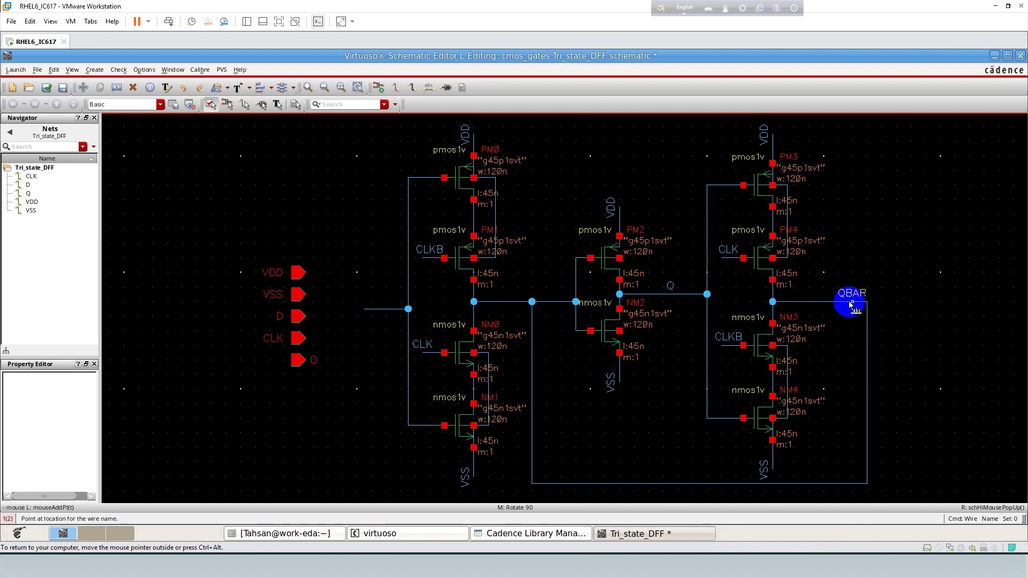
# Step: Check and save the schematic, and wire the bodies of PM2 and NM2 to their own source terminals
pyautogui.click(46, 87)
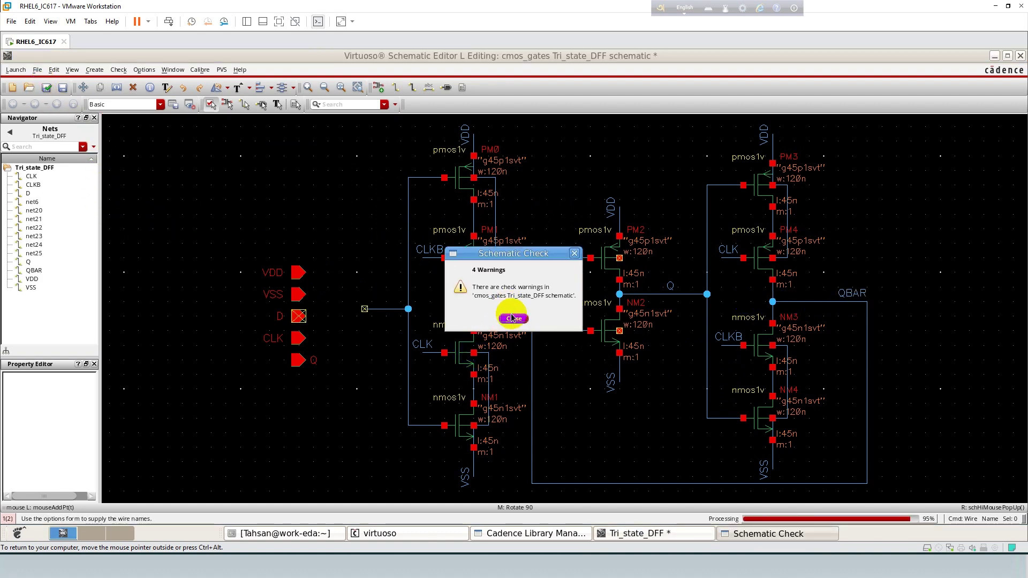
pyautogui.click(514, 319)
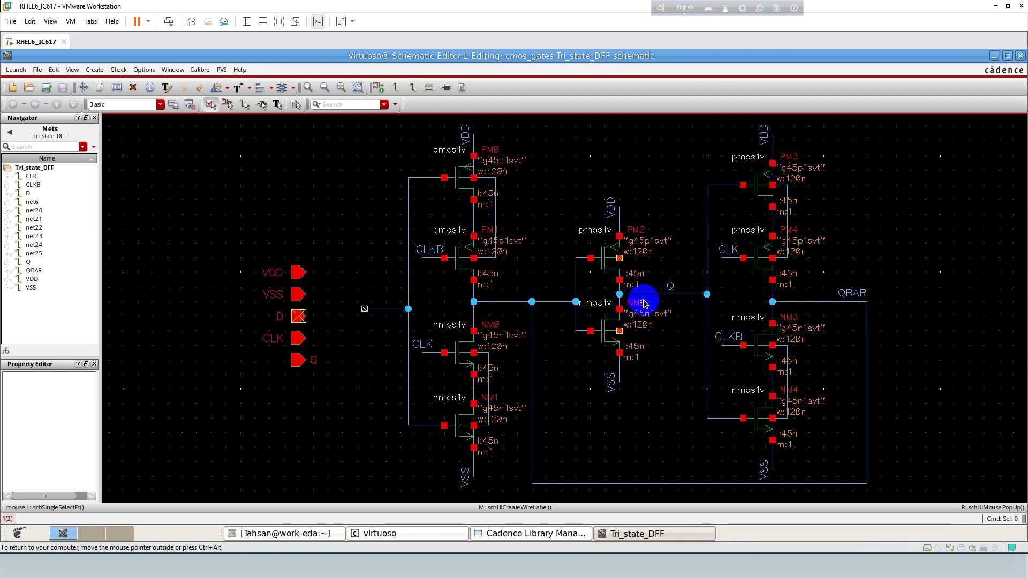
pyautogui.press('w')
pyautogui.click(619, 258)
pyautogui.click(620, 236)
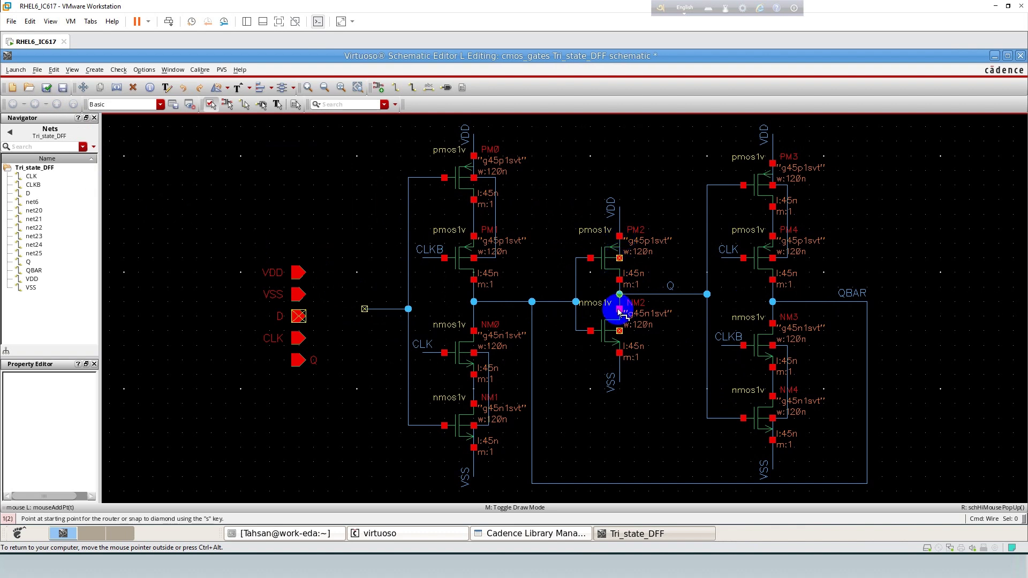
pyautogui.click(619, 330)
pyautogui.click(619, 353)
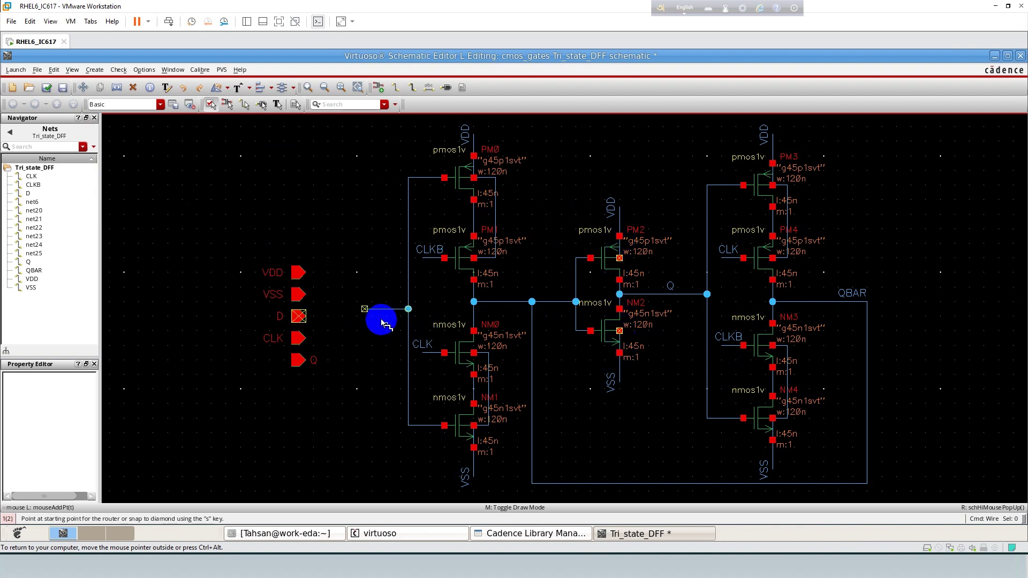
pyautogui.press('Escape')
# Step: Label the left column's shared gate input wire D, and check and save the schematic
pyautogui.press('l')
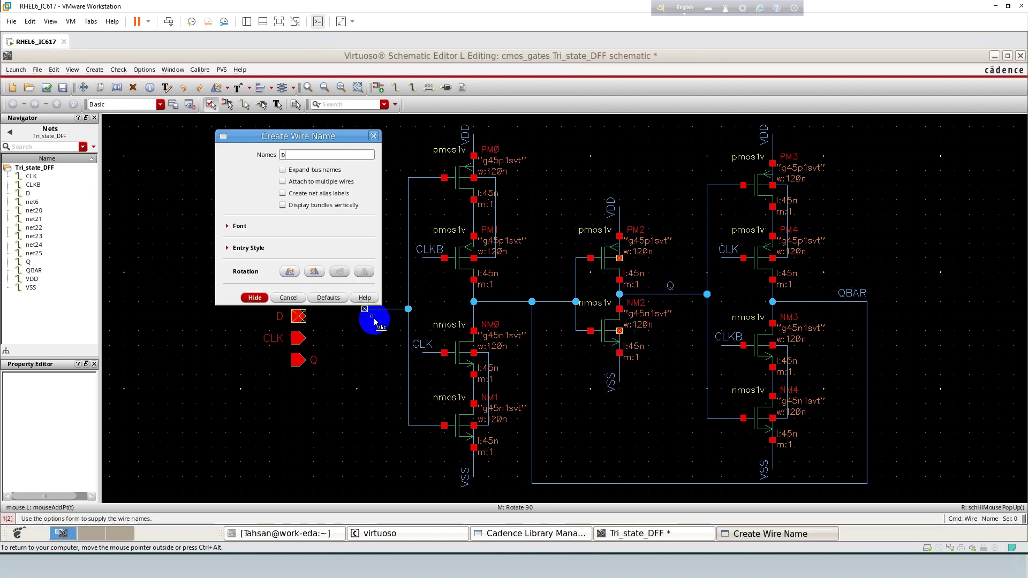
pyautogui.press('Return')
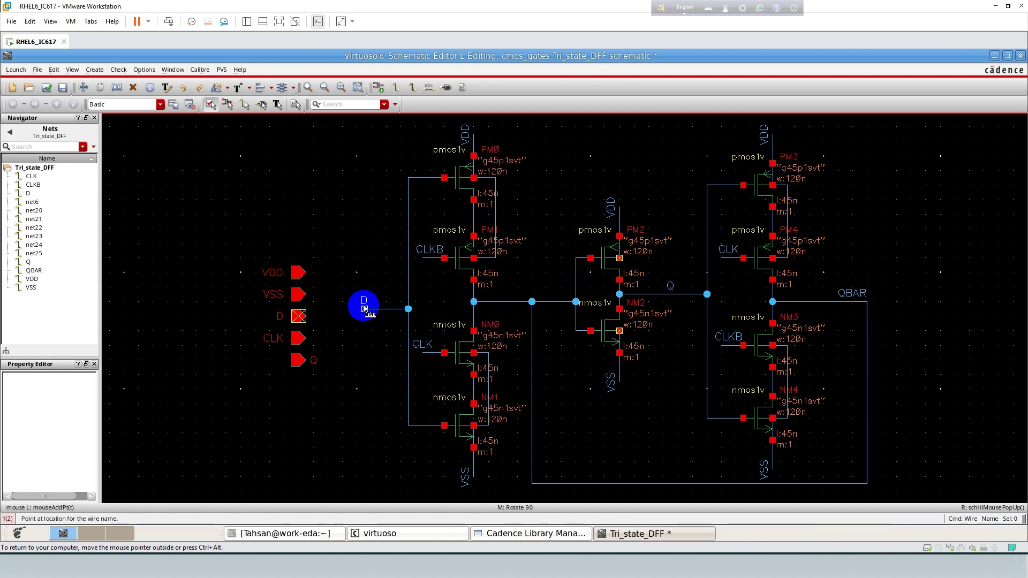
pyautogui.click(365, 312)
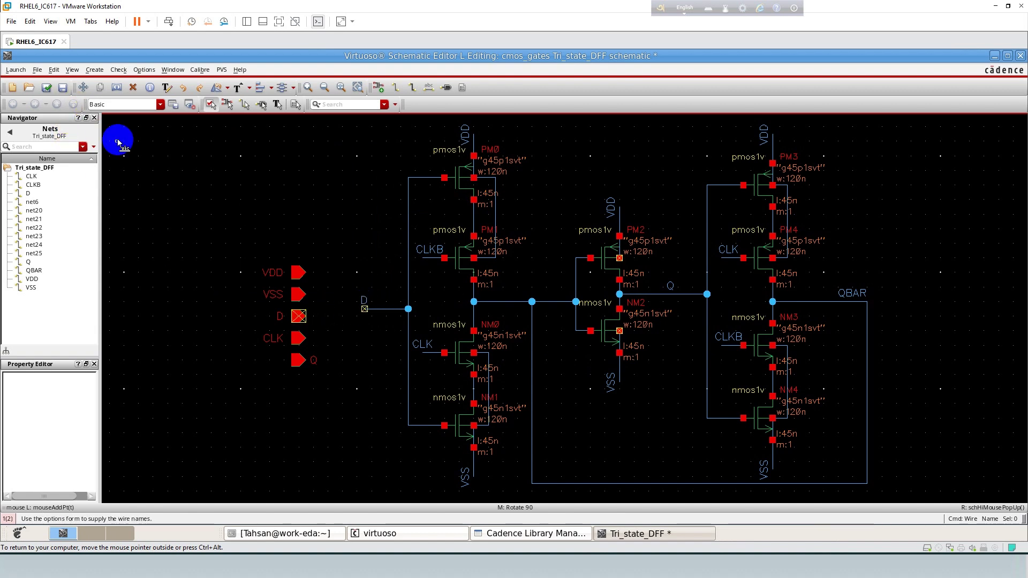
pyautogui.click(47, 88)
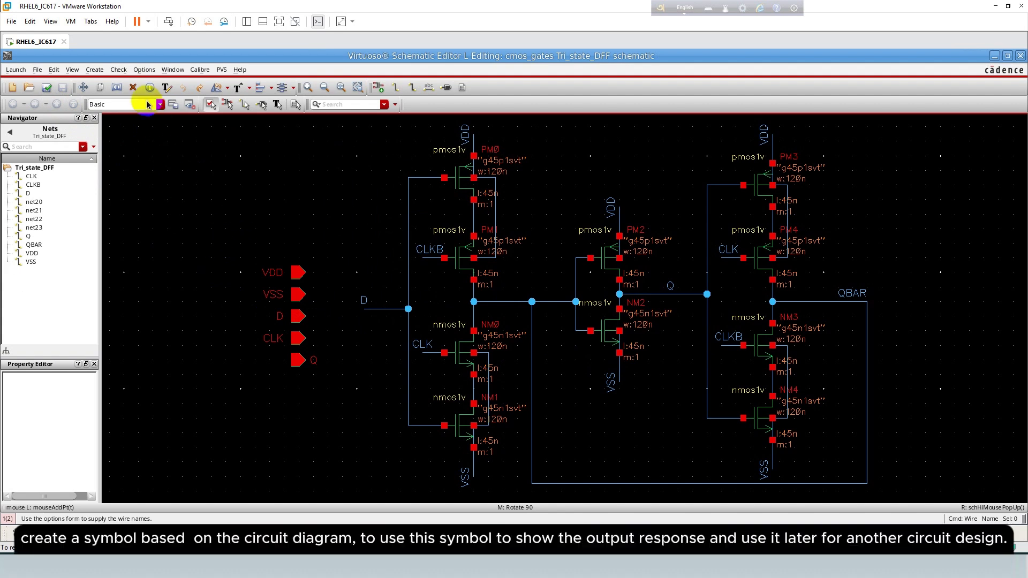
# Step: Start creating a symbol cellview from the Tri_state_DFF schematic, keeping the view name symbol
pyautogui.click(95, 71)
pyautogui.moveTo(128, 210)
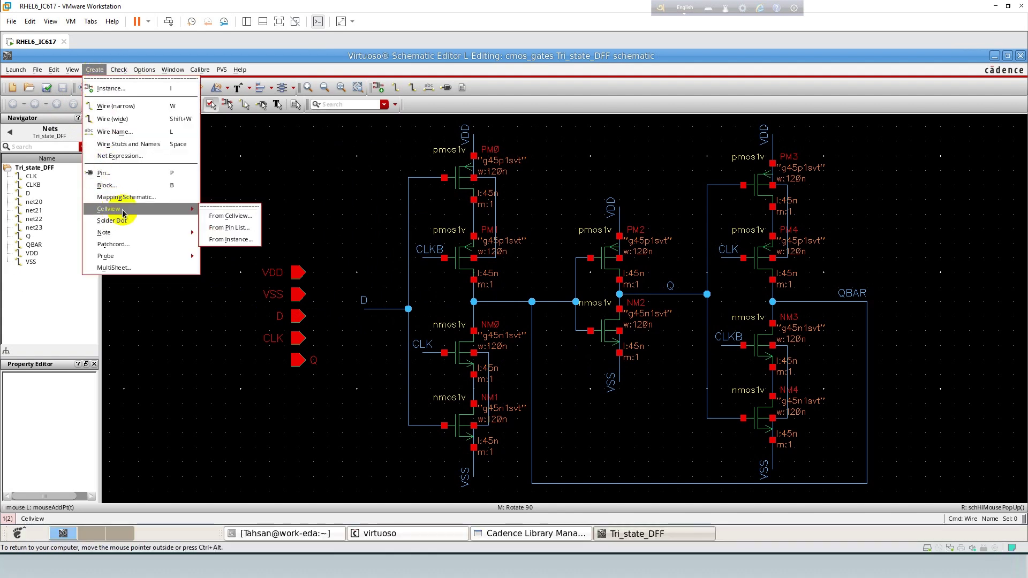
pyautogui.click(222, 216)
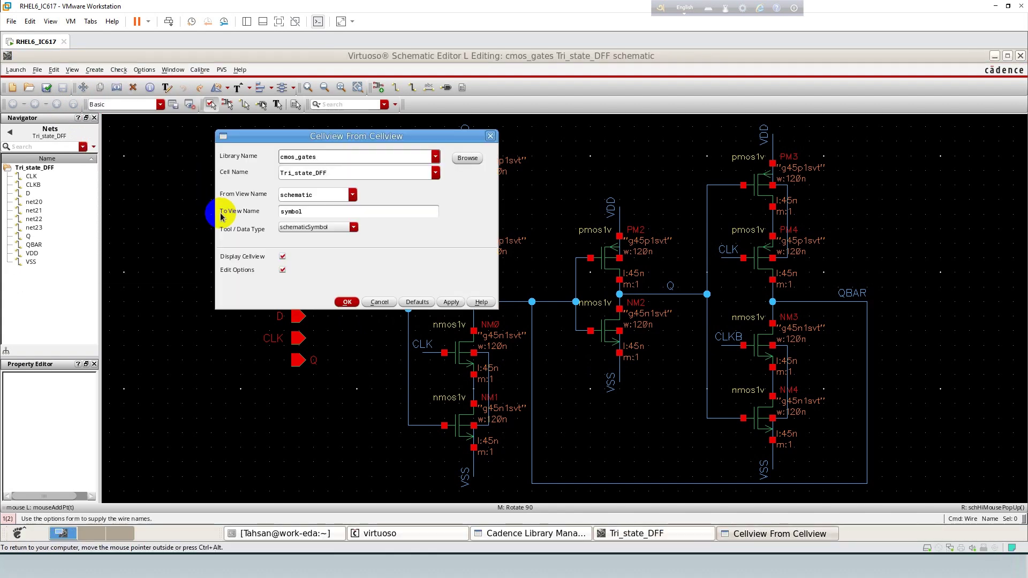
pyautogui.click(347, 302)
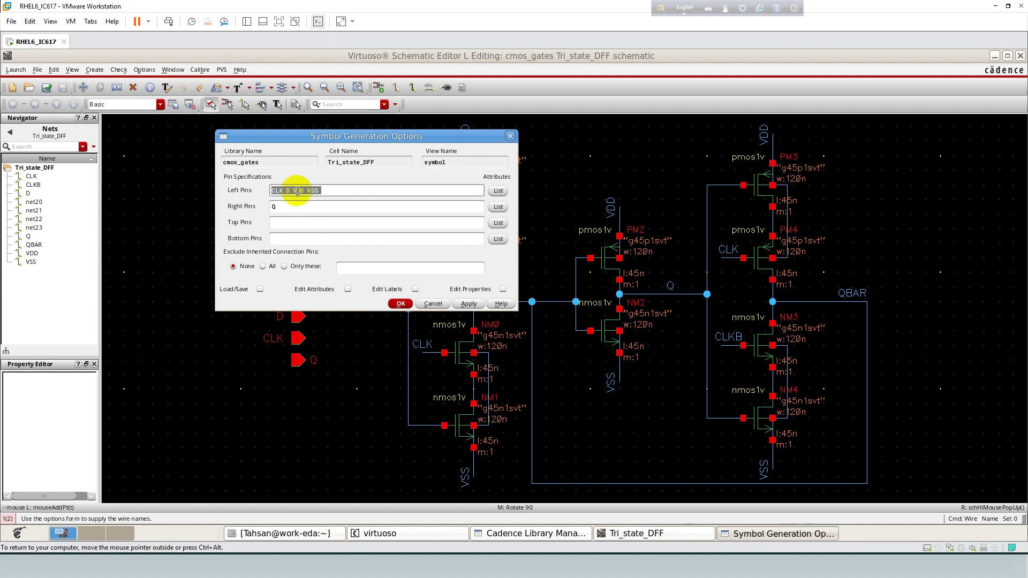
# Step: Assign only CLK and D to the symbol's left pins, VDD to the top and VSS to the bottom, and generate the symbol
pyautogui.moveTo(294, 191); pyautogui.dragTo(352, 190)
pyautogui.press('BackSpace')
pyautogui.click(290, 224)
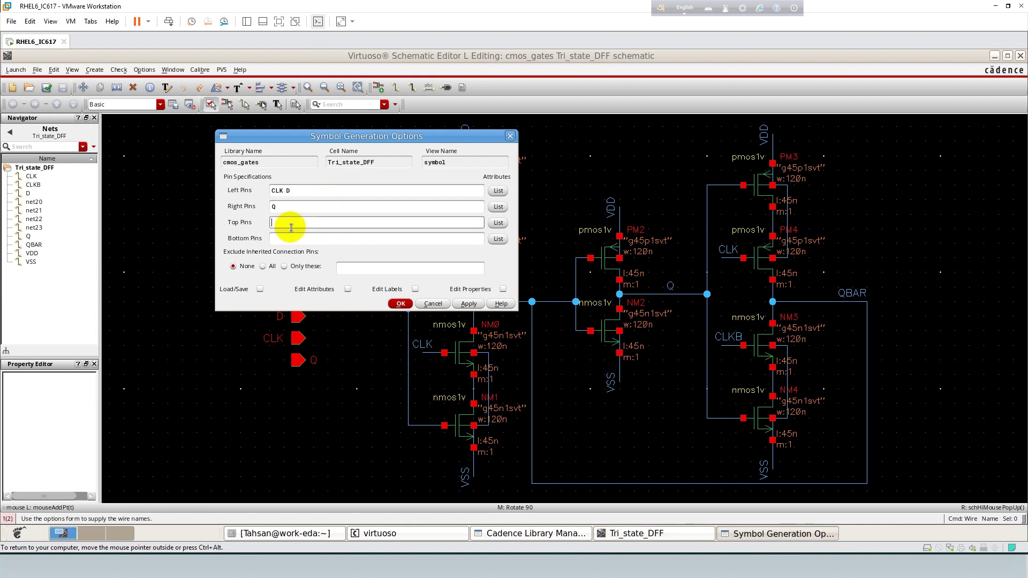
pyautogui.moveTo(283, 222); pyautogui.dragTo(309, 226)
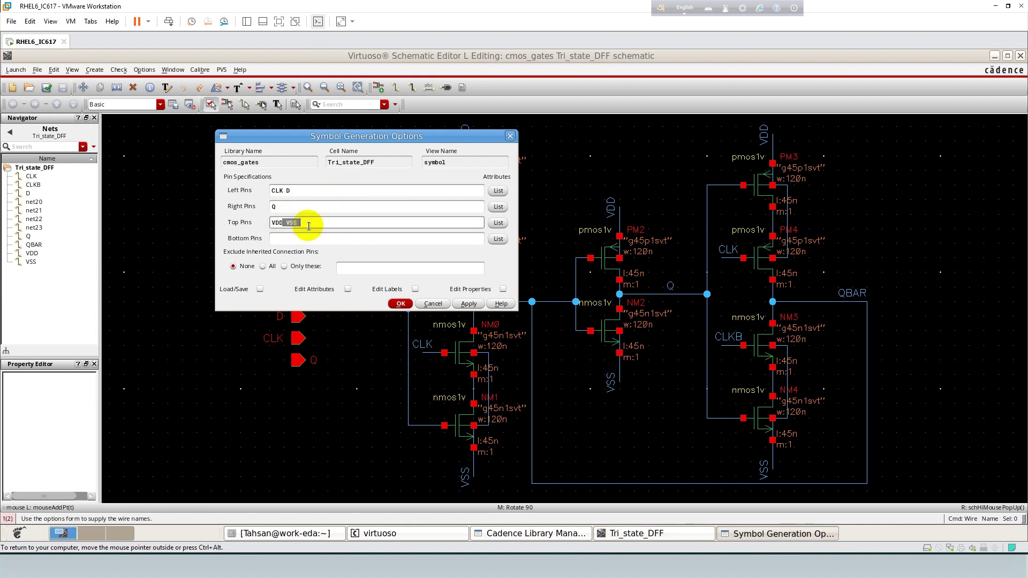
pyautogui.press('BackSpace')
pyautogui.click(294, 239)
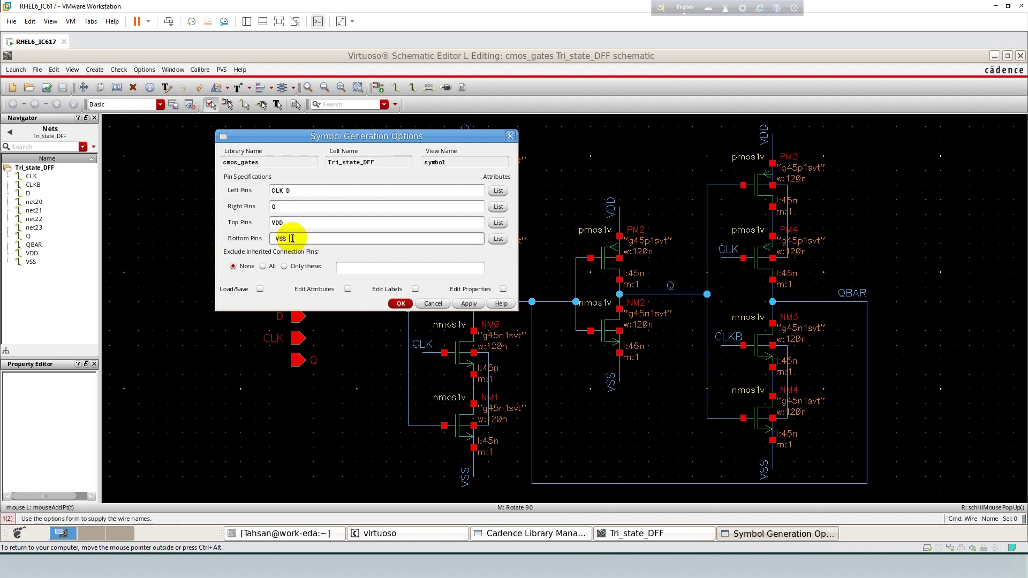
pyautogui.write('VSS')
pyautogui.click(401, 304)
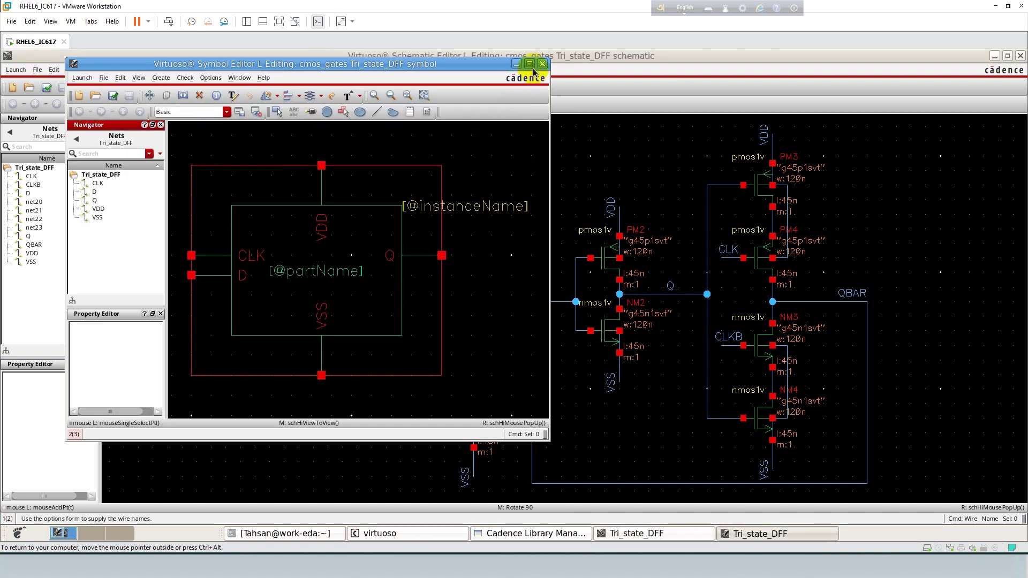
pyautogui.click(529, 63)
pyautogui.press('f')
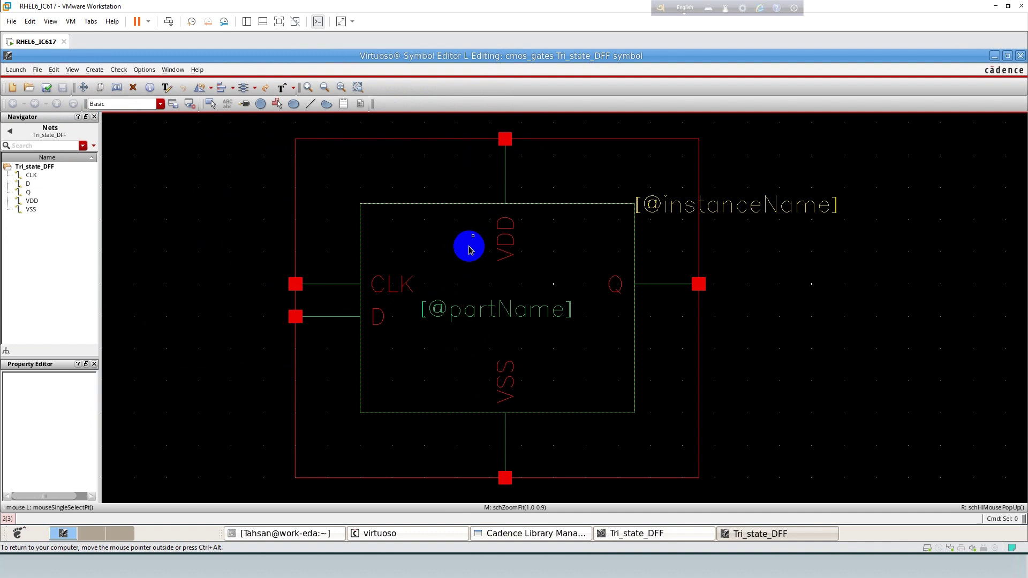
pyautogui.click(470, 313)
pyautogui.press('Delete')
# Step: Move the CLK pin below the D pin, and shift both pins up one pin spacing so D takes CLK's original position
pyautogui.moveTo(247, 268); pyautogui.dragTo(426, 302)
pyautogui.press('s')
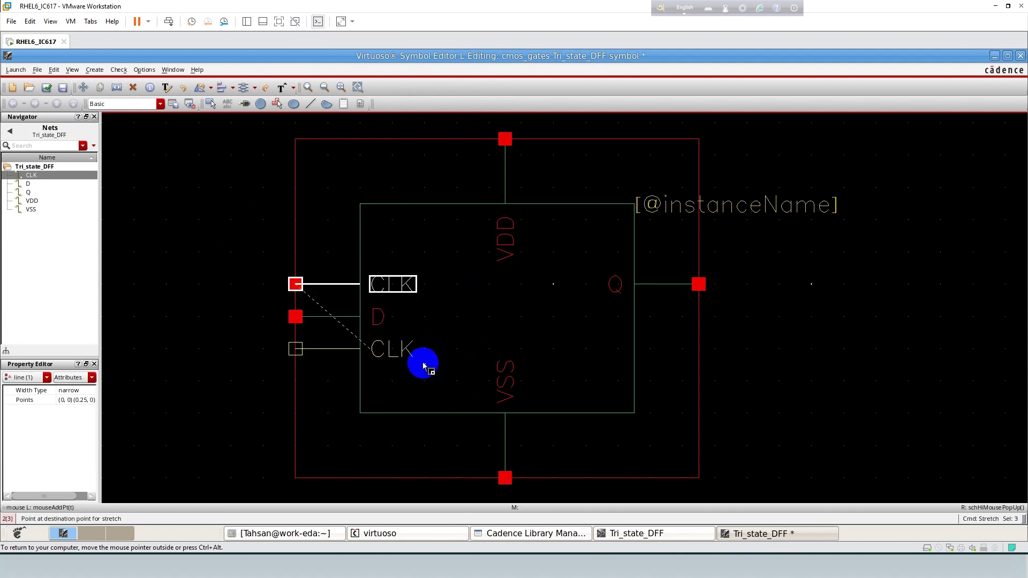
pyautogui.click(423, 365)
pyautogui.moveTo(206, 285); pyautogui.dragTo(433, 373)
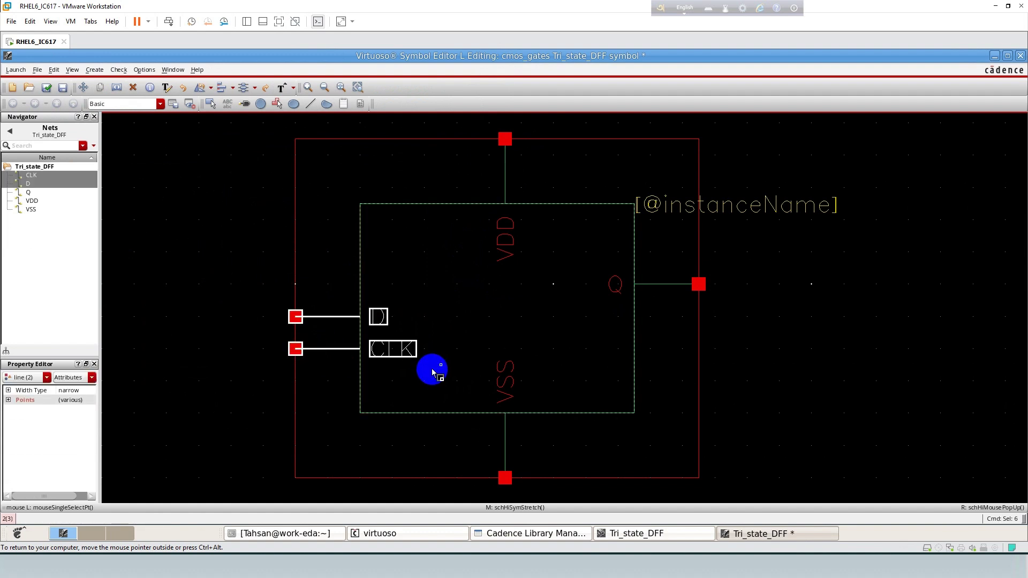
pyautogui.press('s')
pyautogui.click(431, 304)
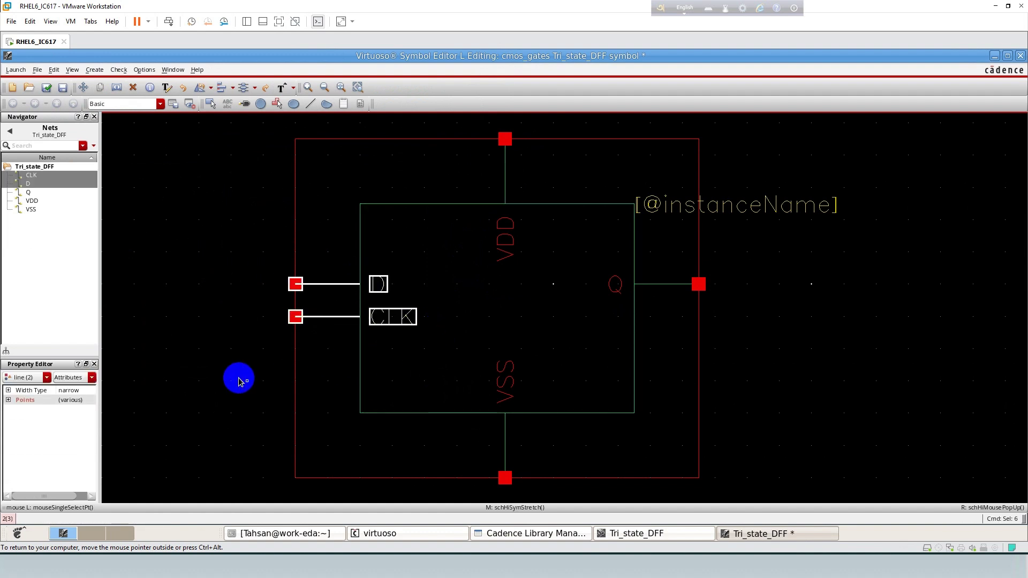
pyautogui.click(238, 375)
# Step: Move the Q output pin slightly down so it sits midway between the heights of D and CLK
pyautogui.moveTo(654, 305); pyautogui.dragTo(573, 271)
pyautogui.press('s')
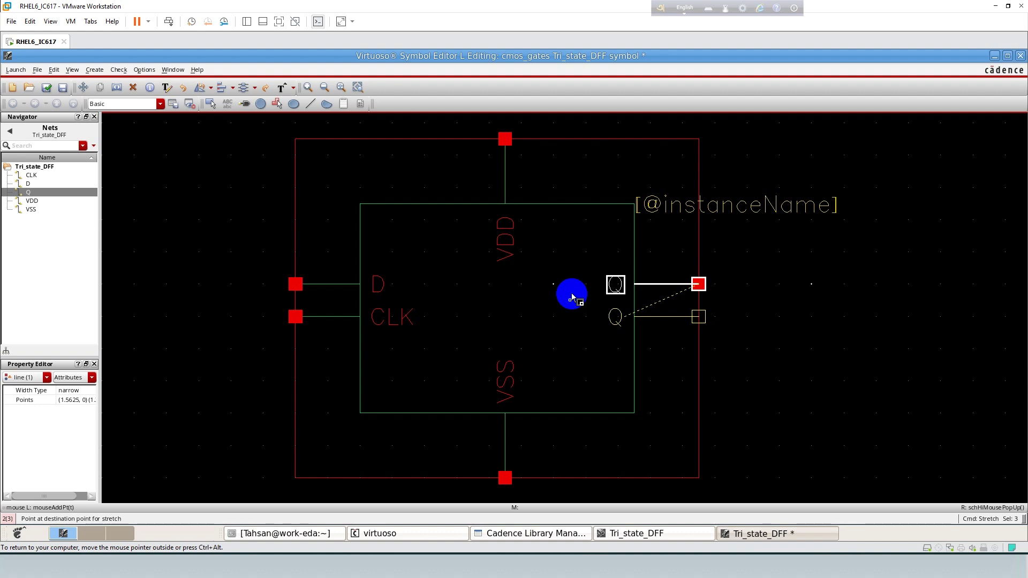
pyautogui.press('Escape')
pyautogui.click(805, 280)
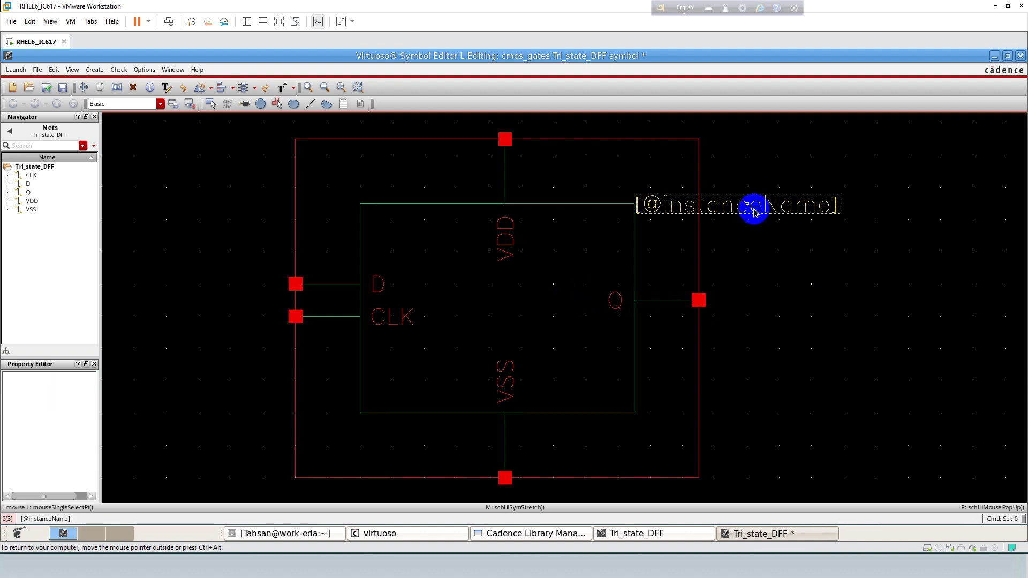
pyautogui.moveTo(755, 206); pyautogui.dragTo(821, 210)
pyautogui.click(807, 224)
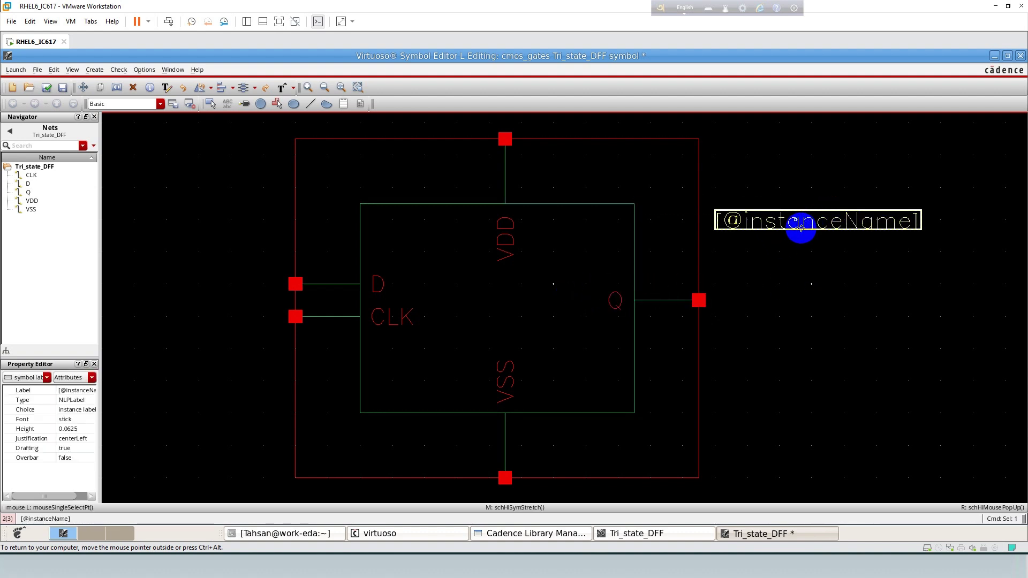
pyautogui.doubleClick(793, 218)
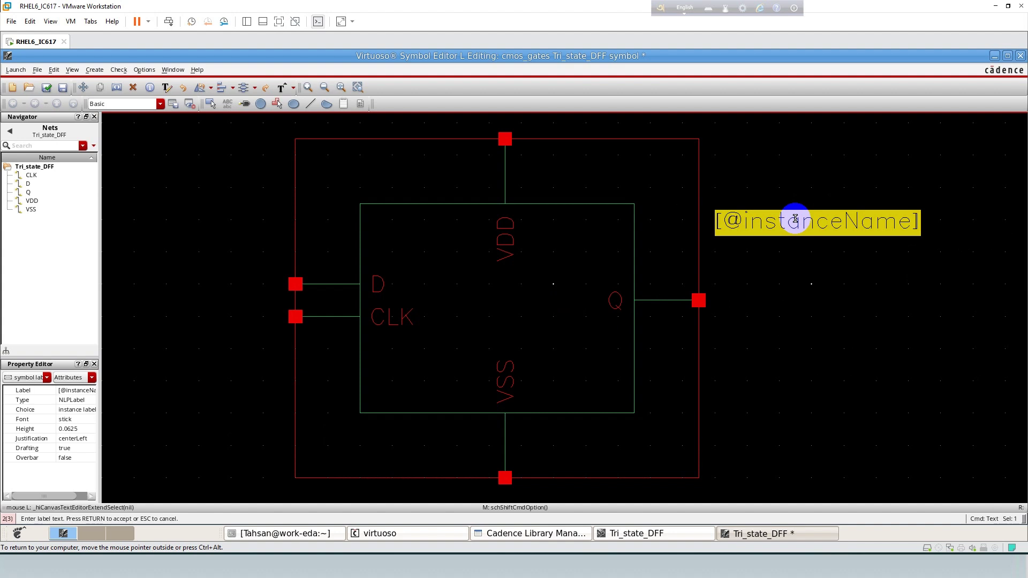
pyautogui.write('Tr-')
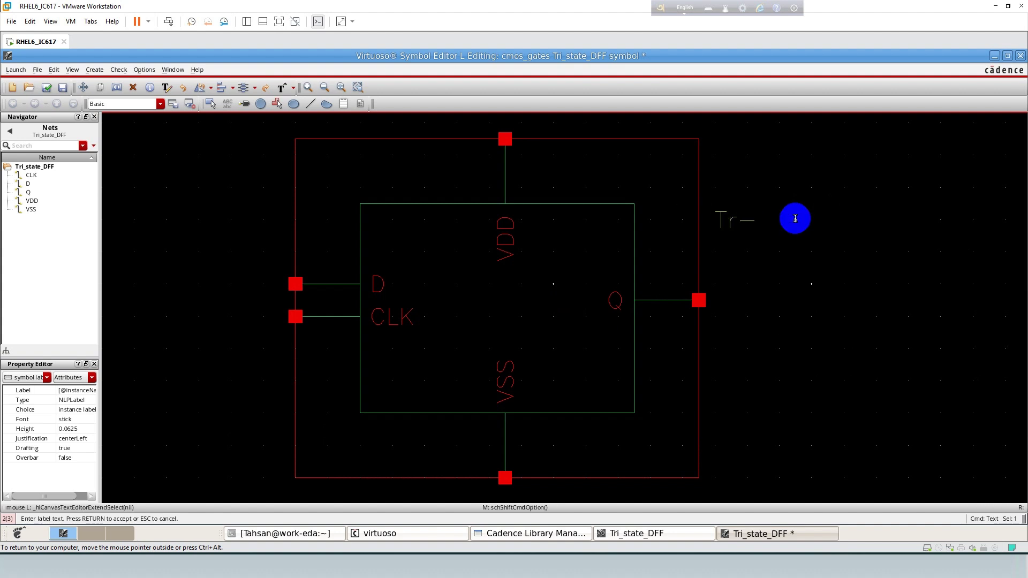
pyautogui.write('_')
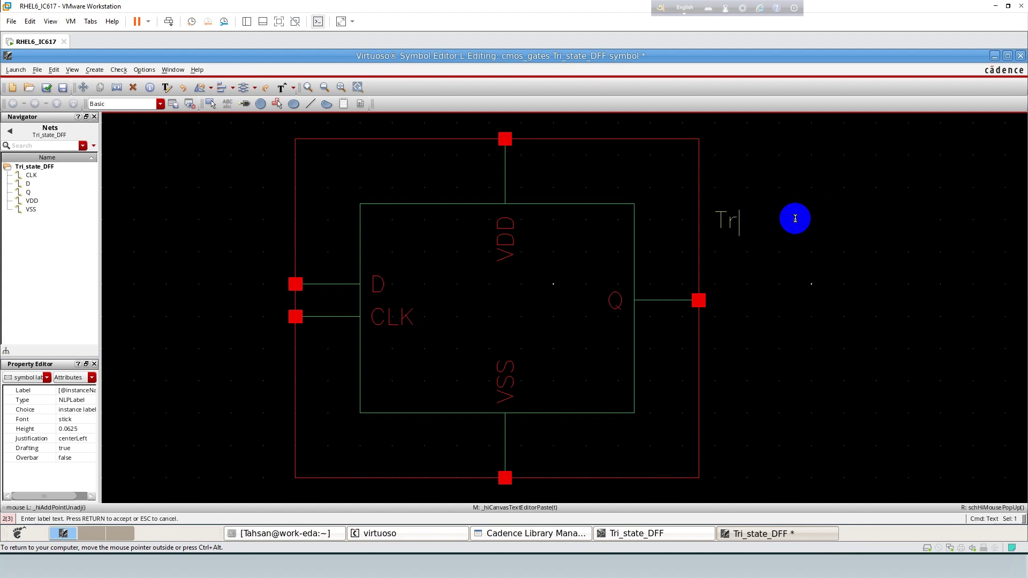
pyautogui.write('_State_DFF')
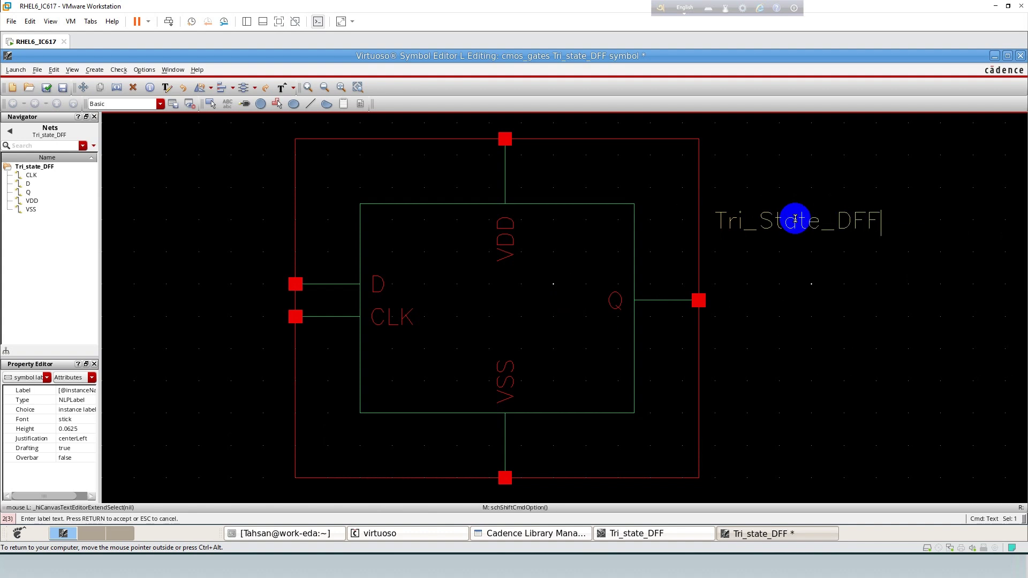
pyautogui.press('Return')
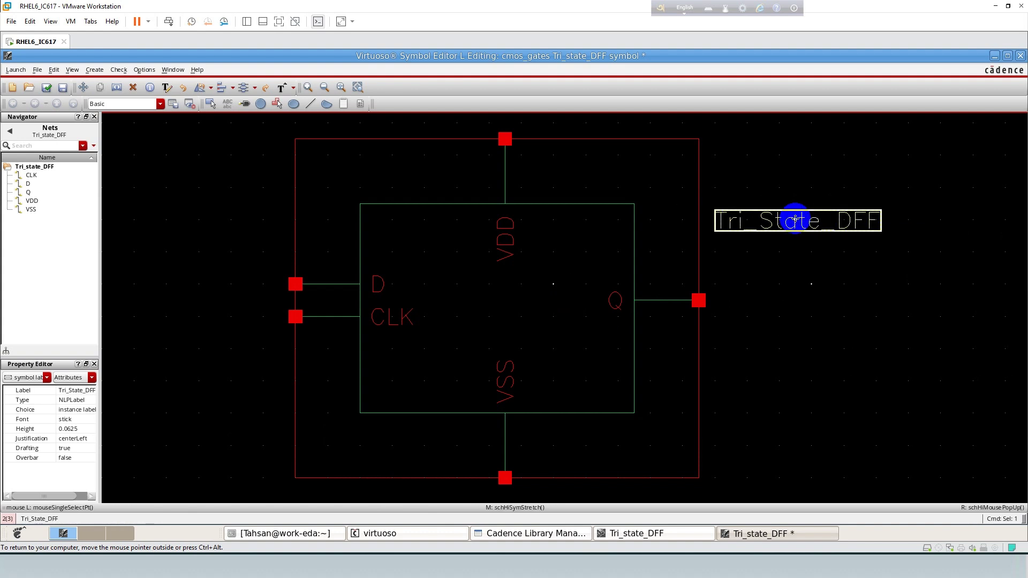
# Step: Place the Tri_State_DFF label in the centre of the symbol body, and check and save the symbol
pyautogui.press('s')
pyautogui.click(780, 235)
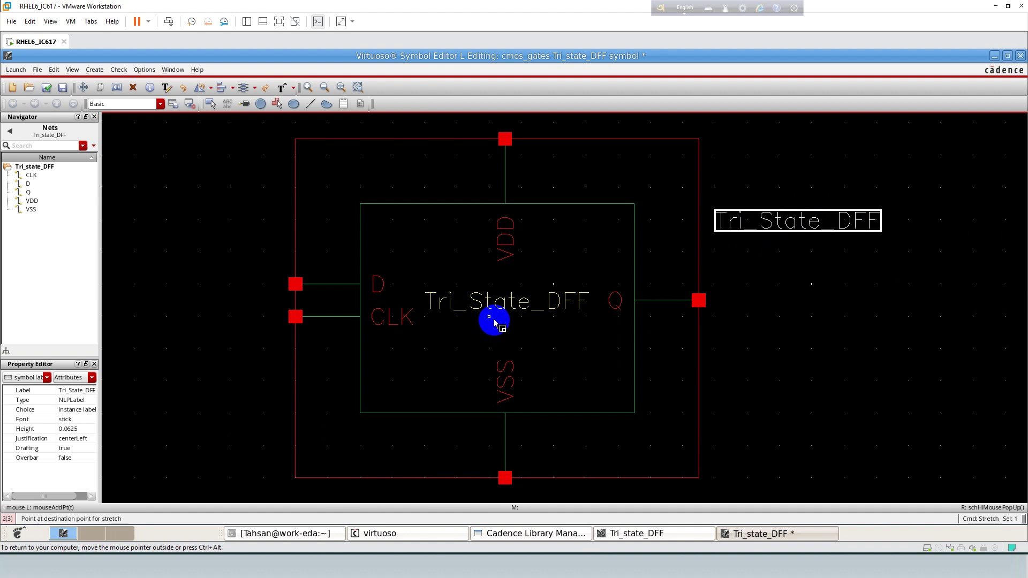
pyautogui.click(494, 321)
pyautogui.middleClick(183, 280)
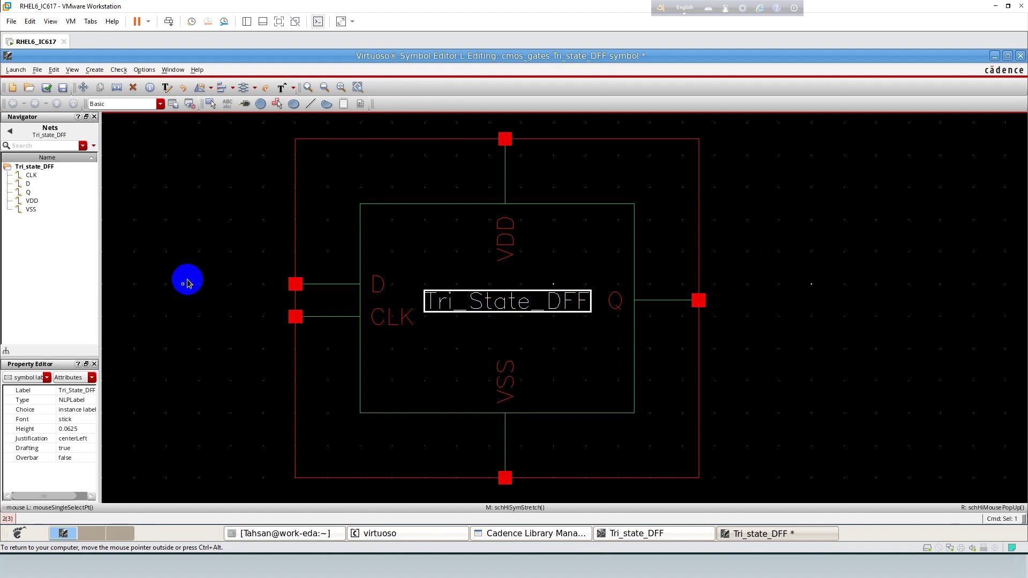
pyautogui.click(46, 88)
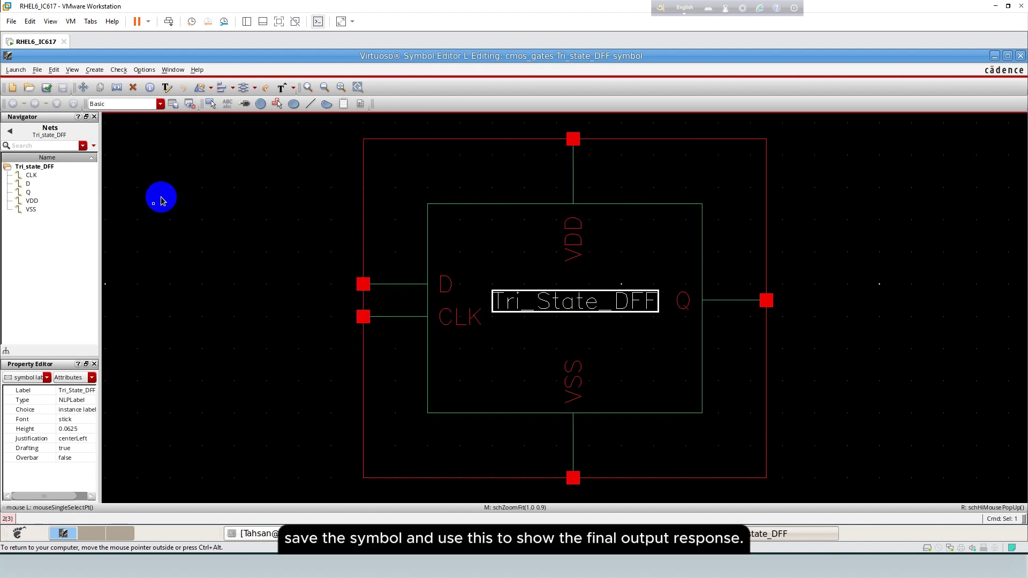
pyautogui.click(158, 199)
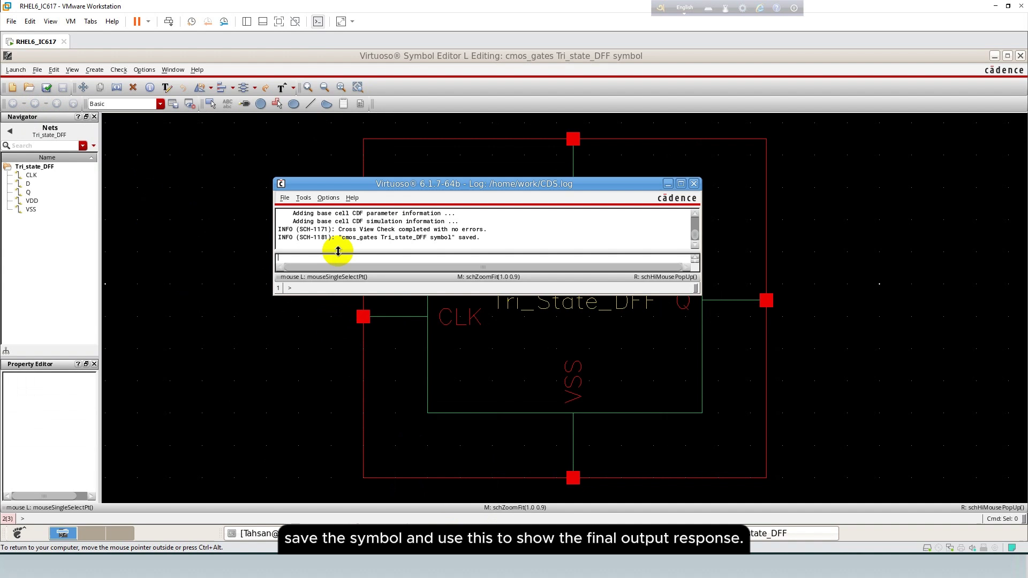
# Step: Create a new schematic cellview named Tri_state_DFF_Test in the cmos_gates library and maximize its window
pyautogui.click(284, 198)
pyautogui.moveTo(292, 215)
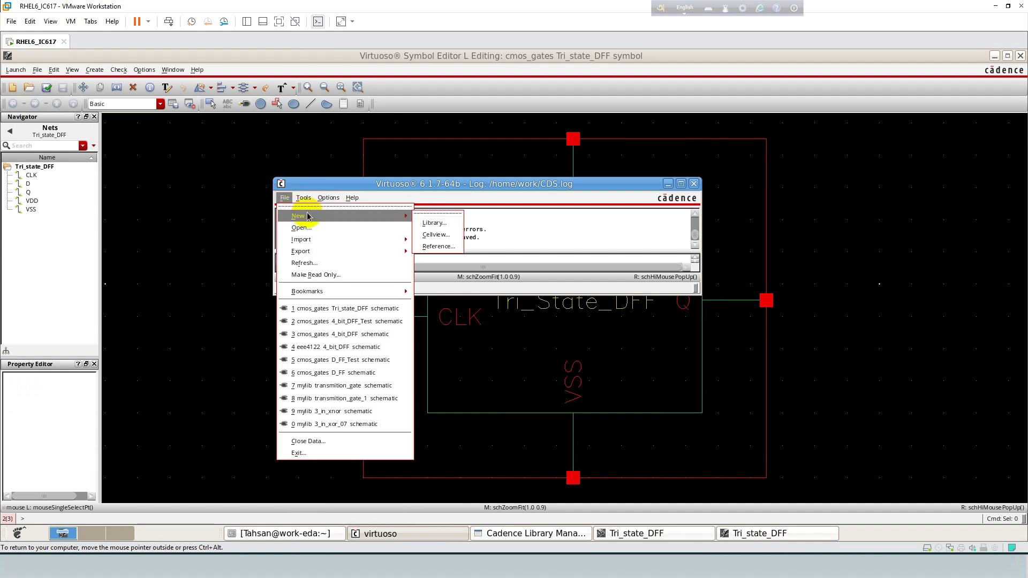
pyautogui.click(431, 236)
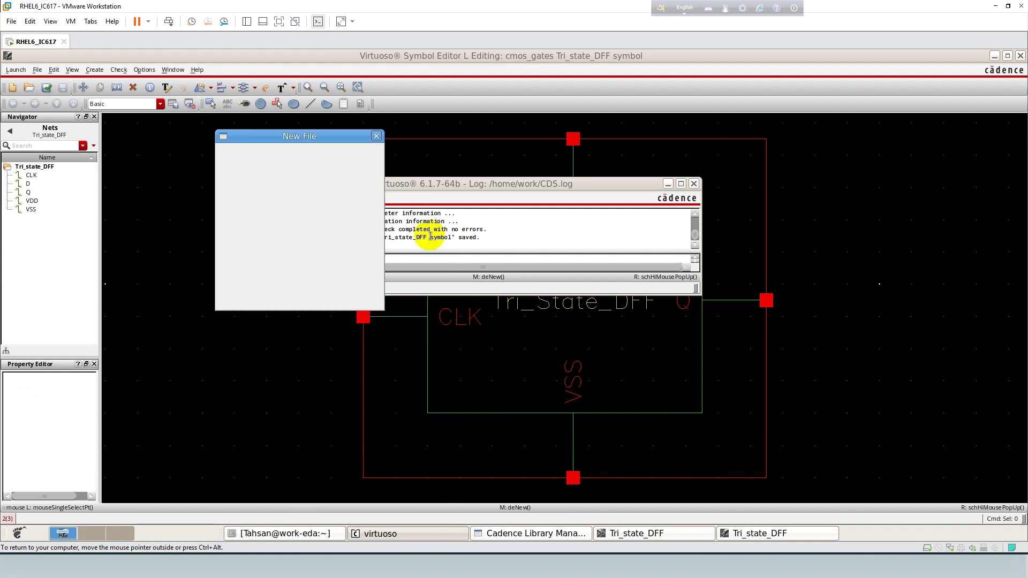
pyautogui.click(335, 174)
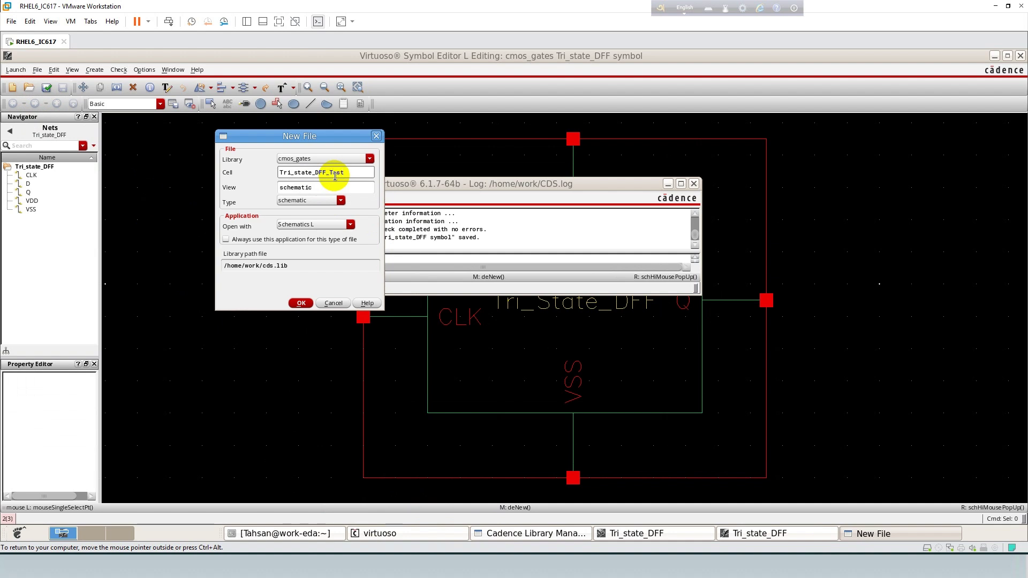
pyautogui.press('Return')
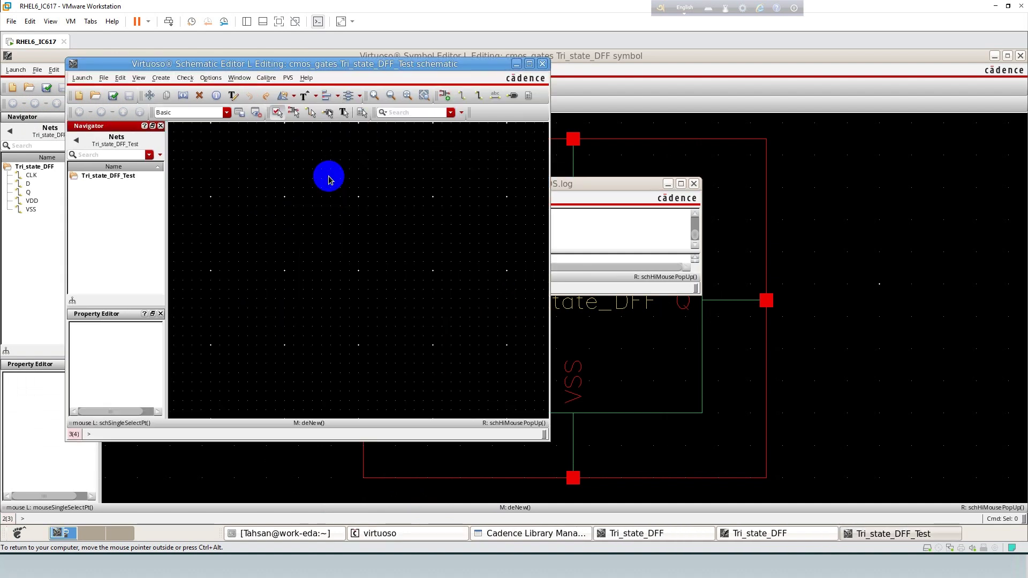
pyautogui.click(532, 59)
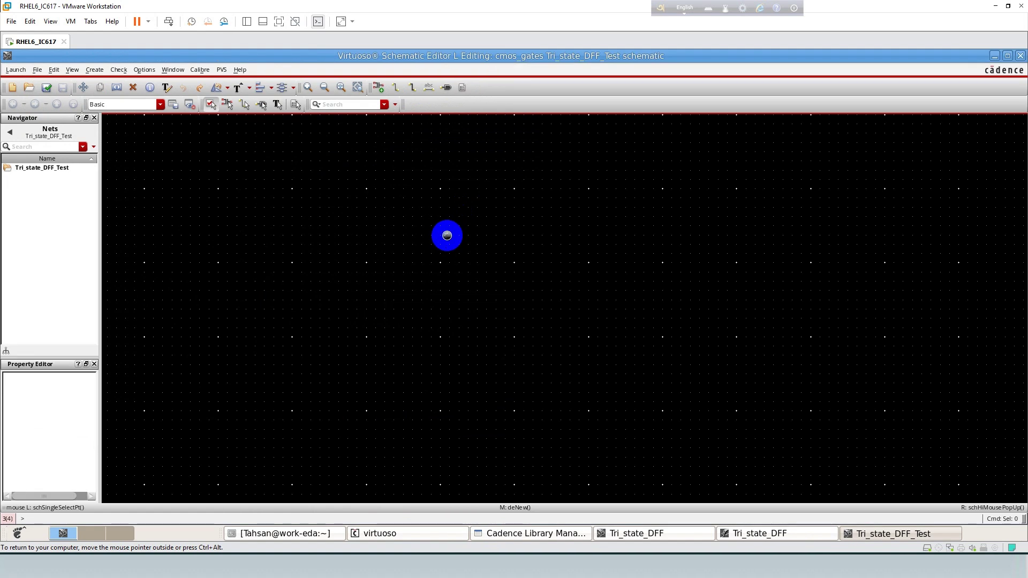
# Step: Place one instance of the Tri_state_DFF symbol from cmos_gates near the middle of the test schematic
pyautogui.press('i')
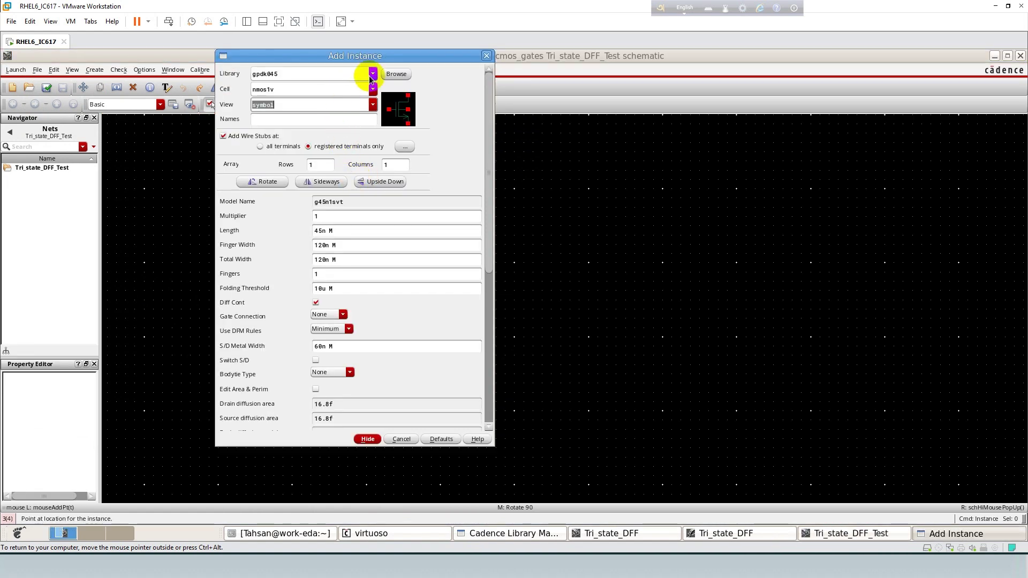
pyautogui.click(373, 74)
pyautogui.click(284, 158)
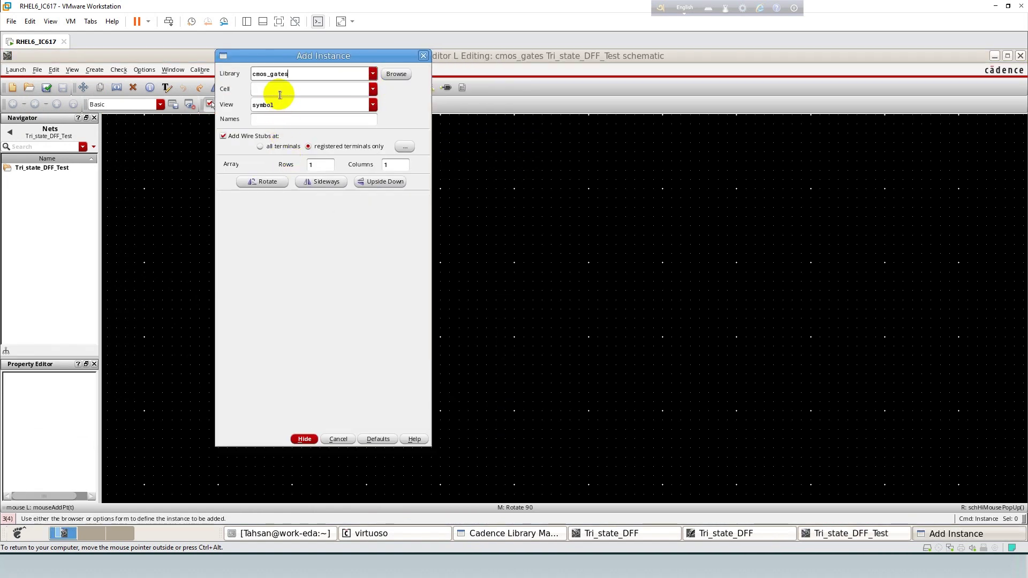
pyautogui.write('Tri_Buffer')
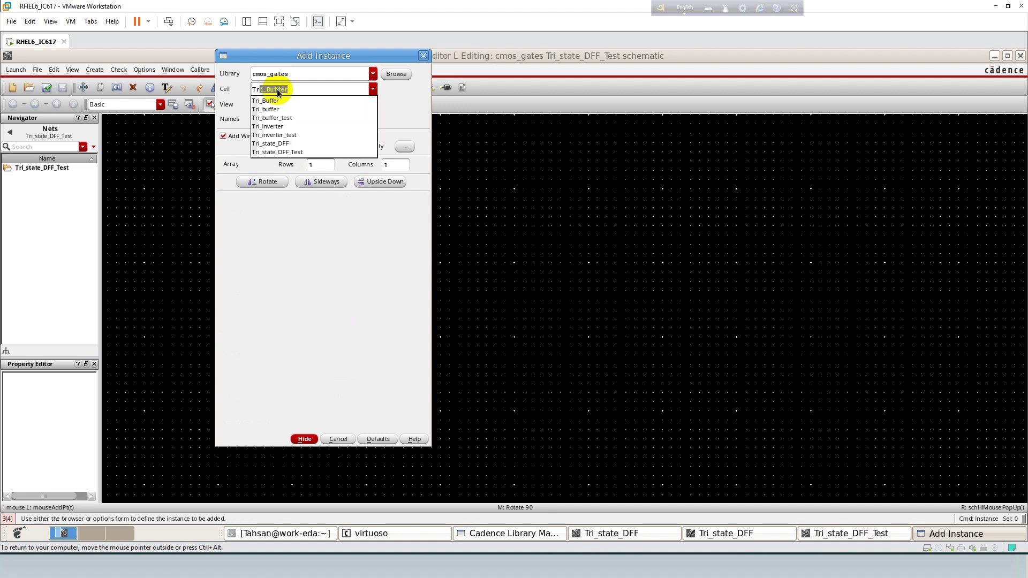
pyautogui.click(272, 143)
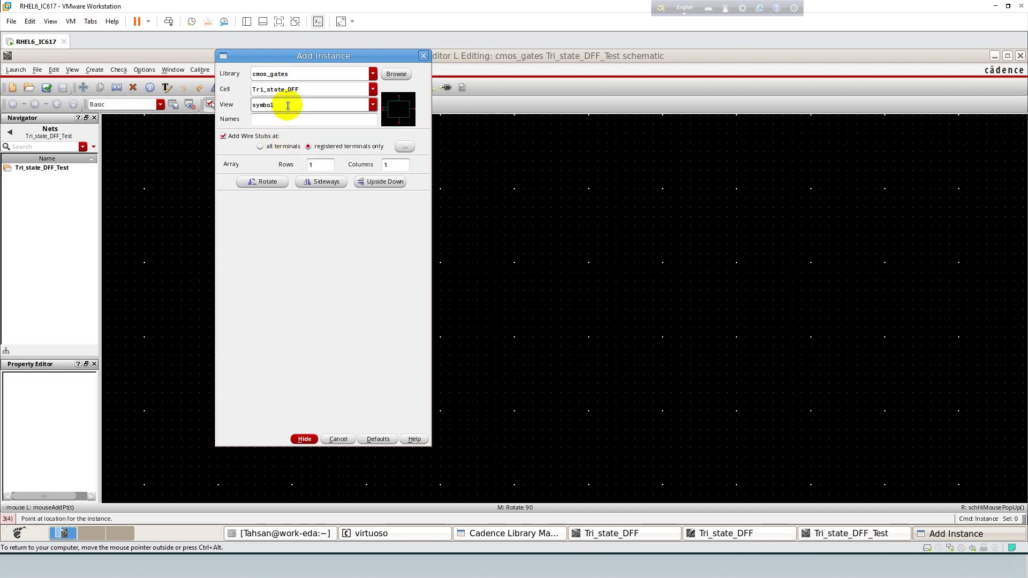
pyautogui.keyDown('ctrl'); pyautogui.scroll(2, 444, 295); pyautogui.keyUp('ctrl')
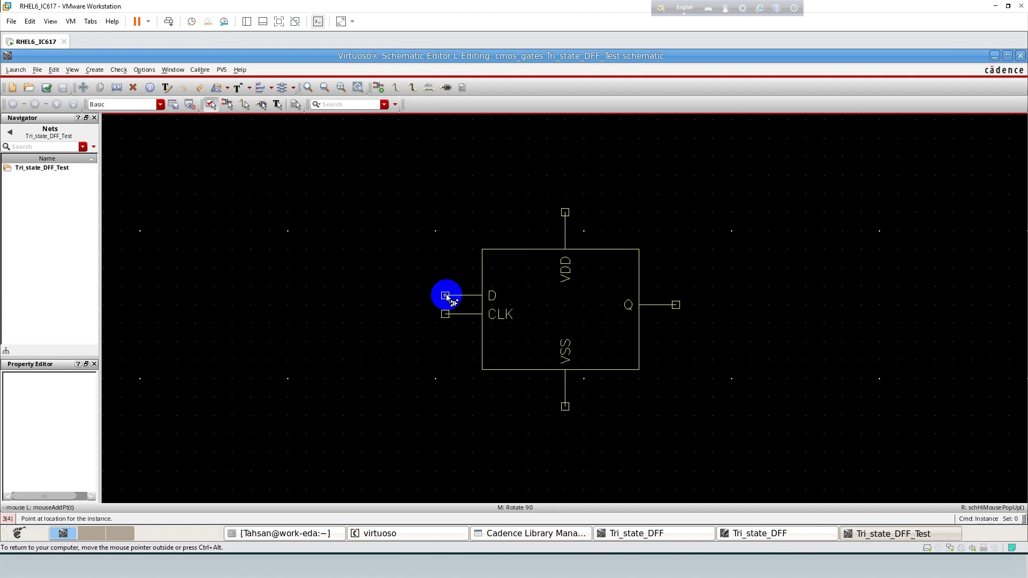
pyautogui.click(408, 286)
pyautogui.press('Escape')
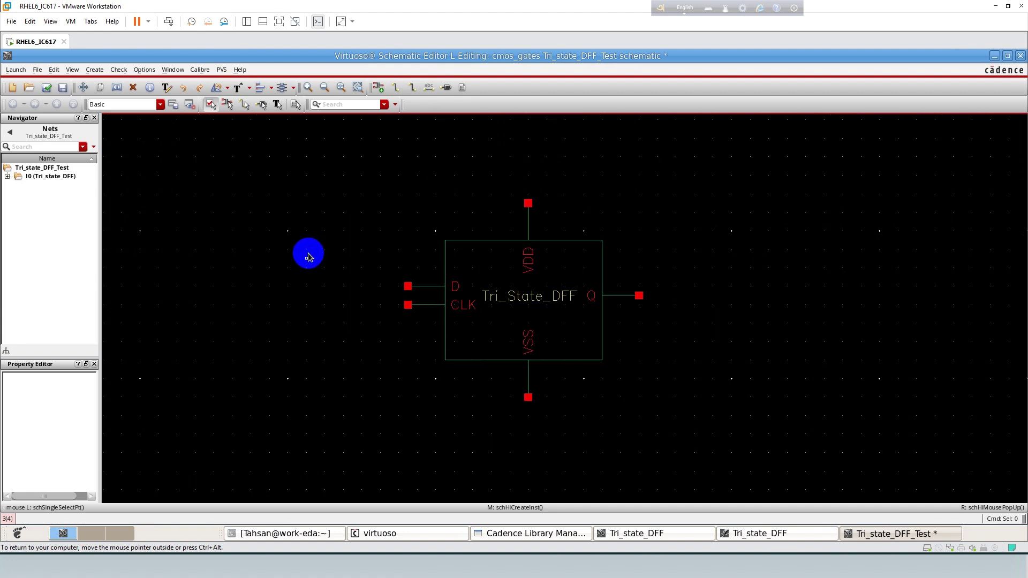
# Step: Start adding another instance, choosing the vdc cell from the analogLib library
pyautogui.press('i')
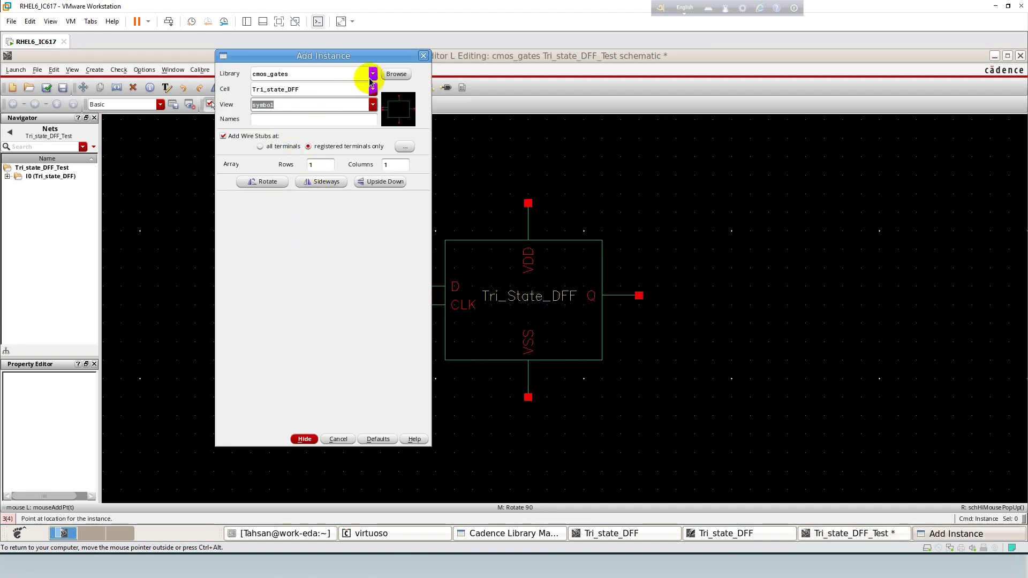
pyautogui.click(371, 76)
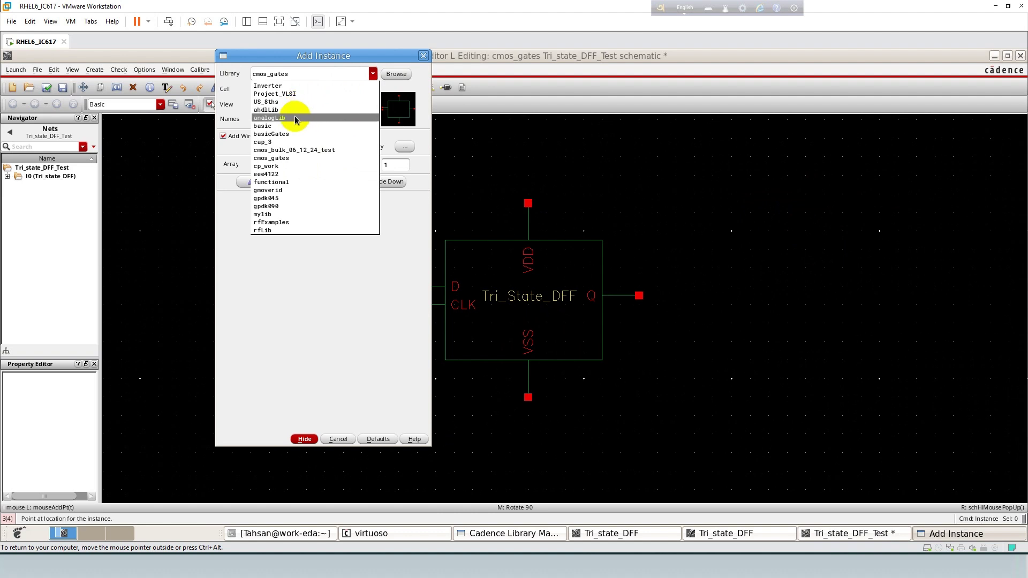
pyautogui.click(294, 117)
pyautogui.click(305, 87)
pyautogui.write('vd')
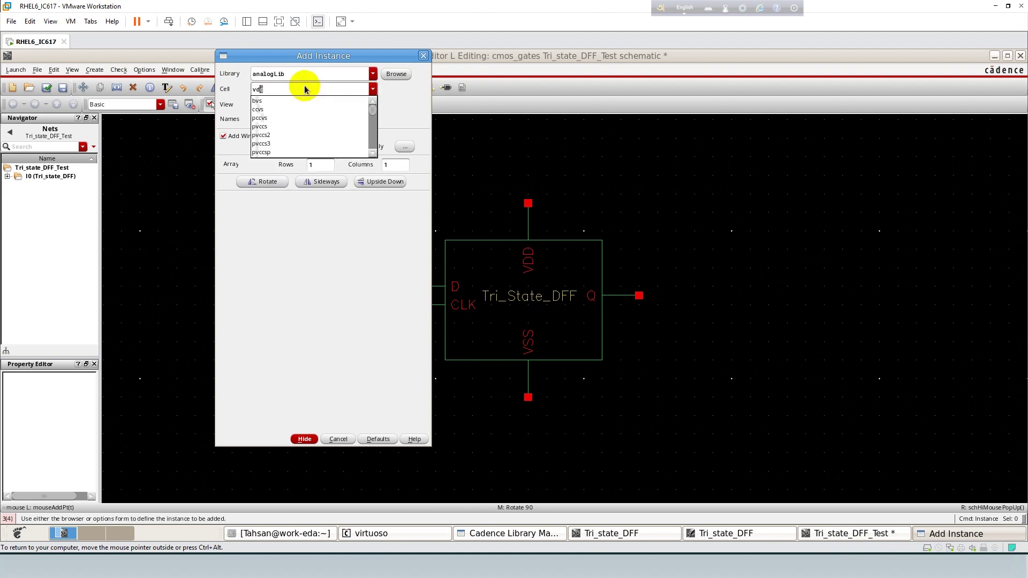
pyautogui.write('c')
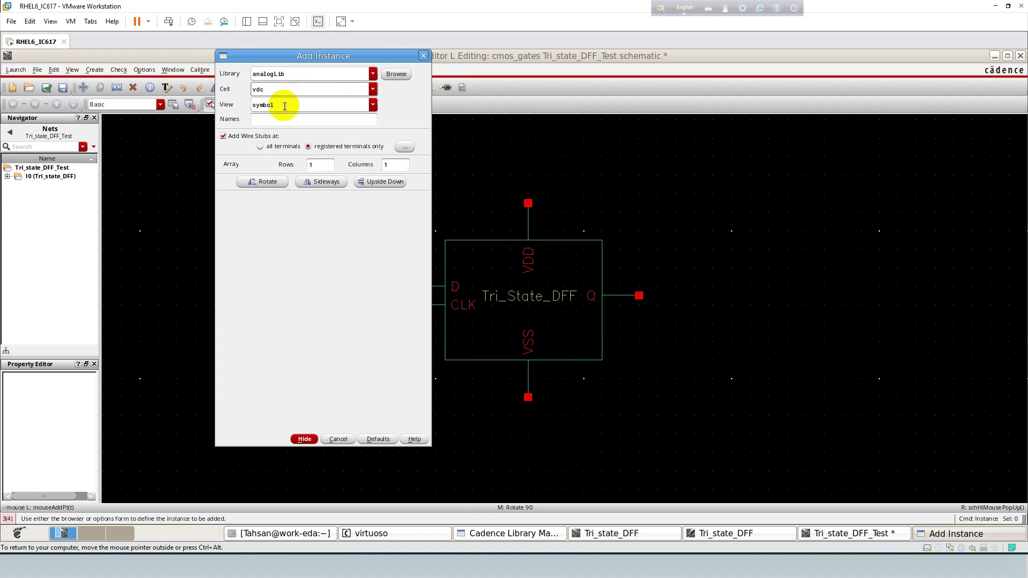
# Step: Dismiss the invalid view warning and set the vdc instance's view to symbol
pyautogui.click(284, 106)
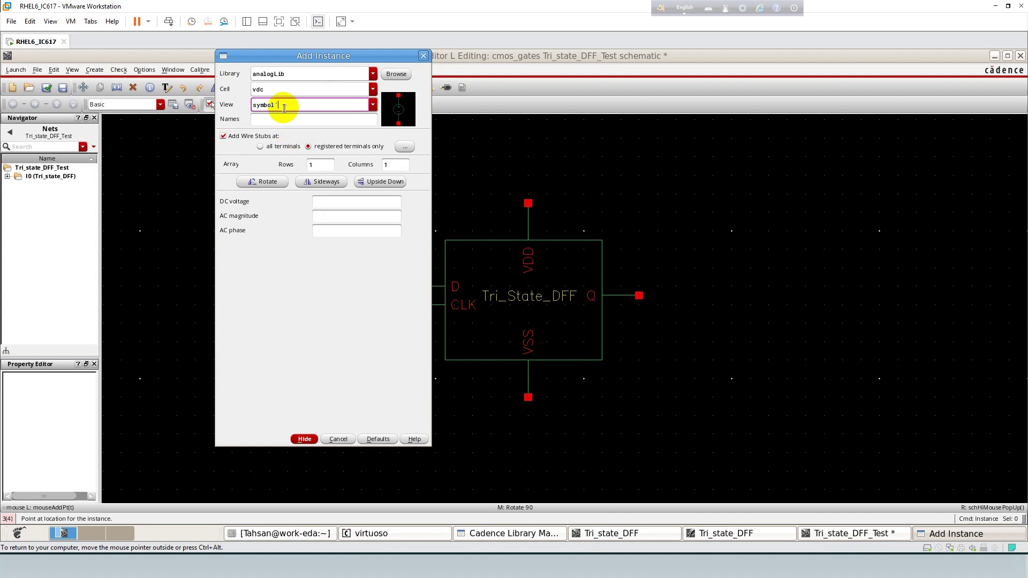
pyautogui.click(638, 149)
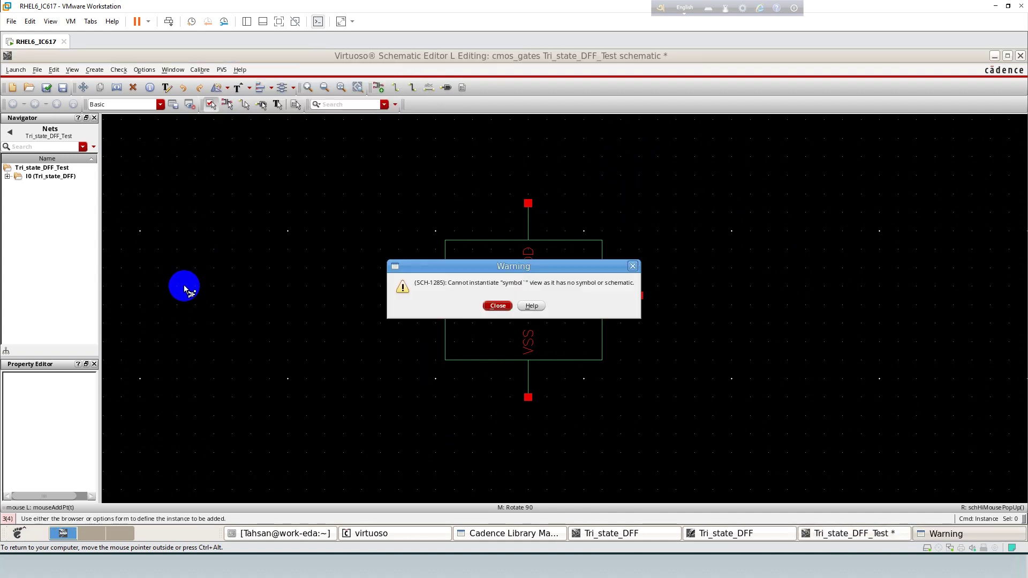
pyautogui.click(498, 305)
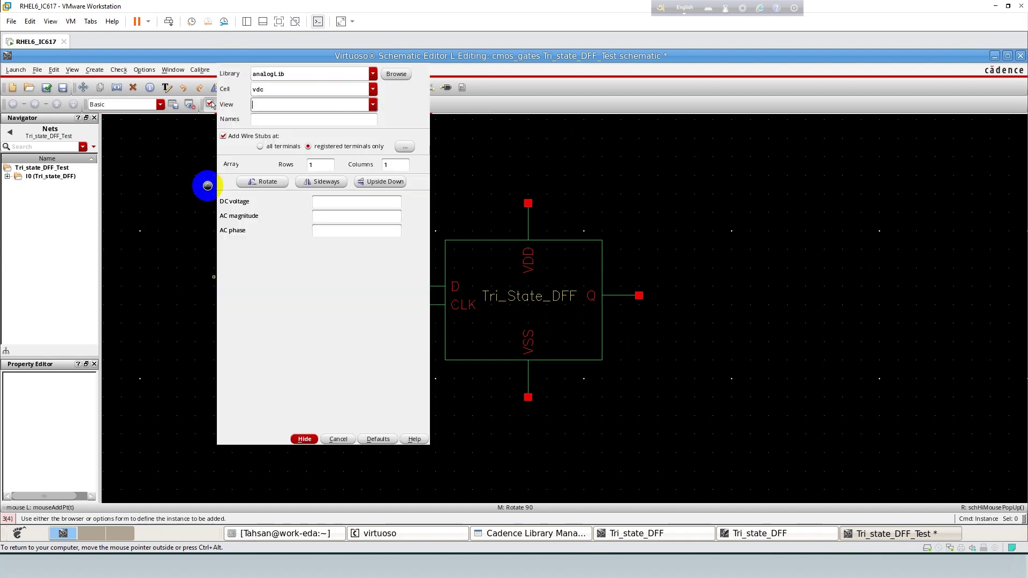
pyautogui.click(256, 114)
pyautogui.click(257, 109)
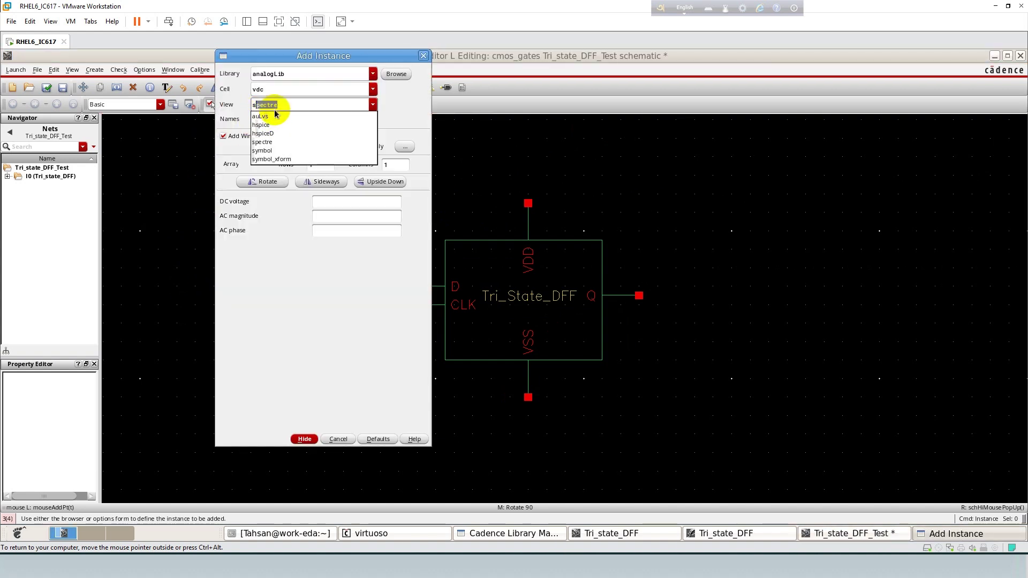
pyautogui.click(272, 140)
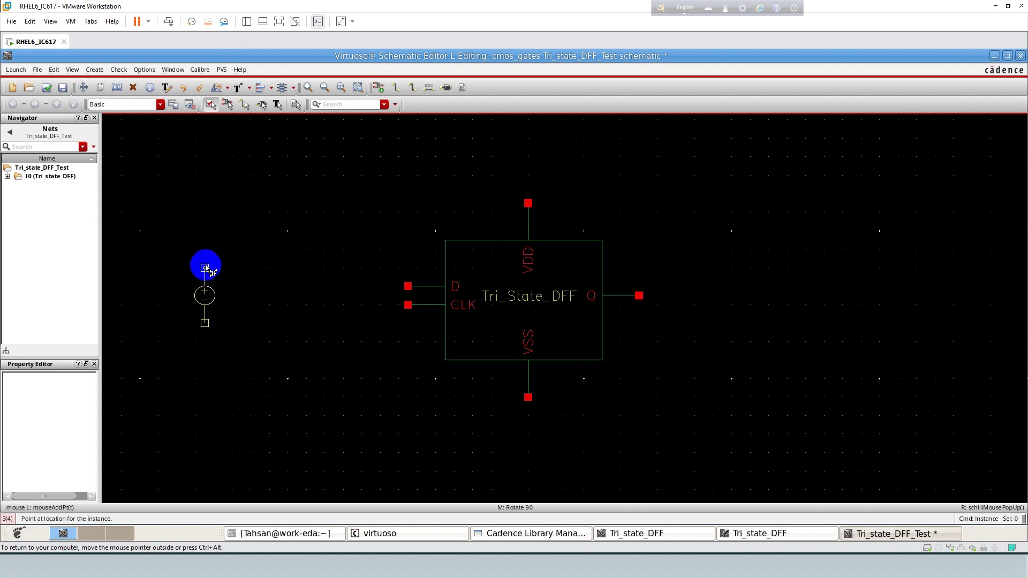
# Step: Place the vdc source left of the flip-flop and two vpulse sources from analogLib in a row beside it
pyautogui.click(206, 268)
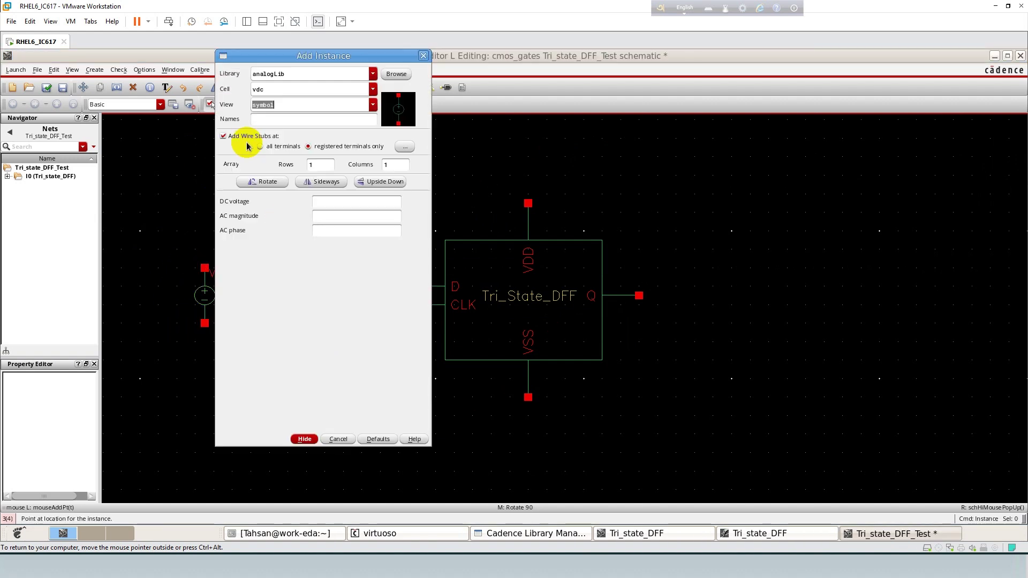
pyautogui.click(274, 88)
pyautogui.press('BackSpace')
pyautogui.write('d')
pyautogui.press('BackSpace')
pyautogui.press('BackSpace')
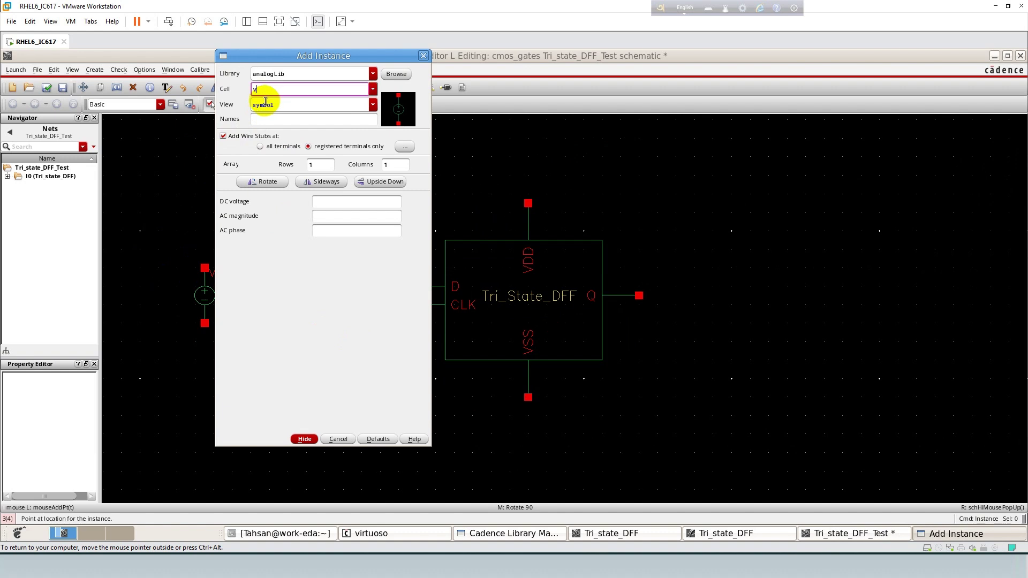
pyautogui.write('p')
pyautogui.click(263, 113)
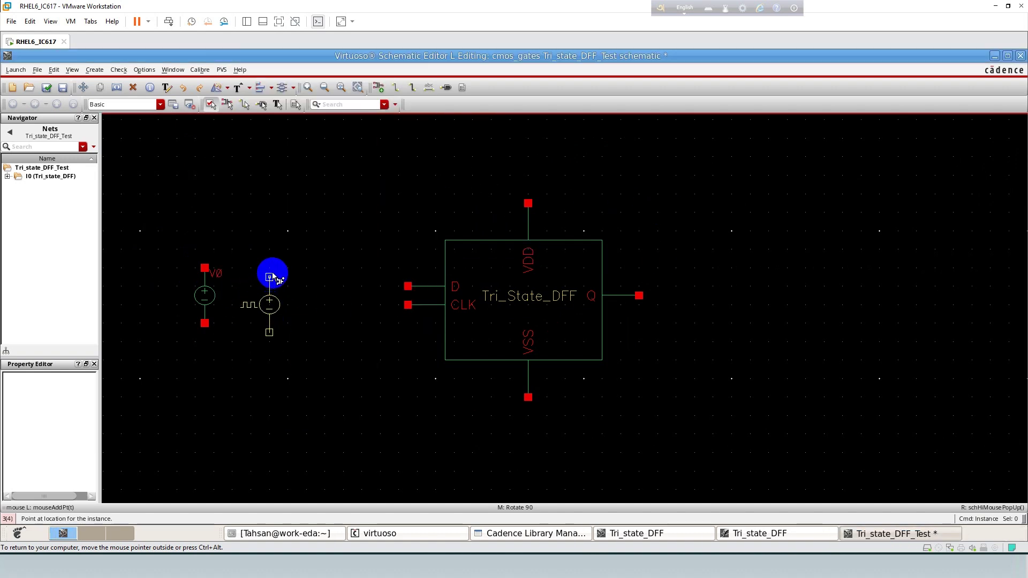
pyautogui.click(278, 271)
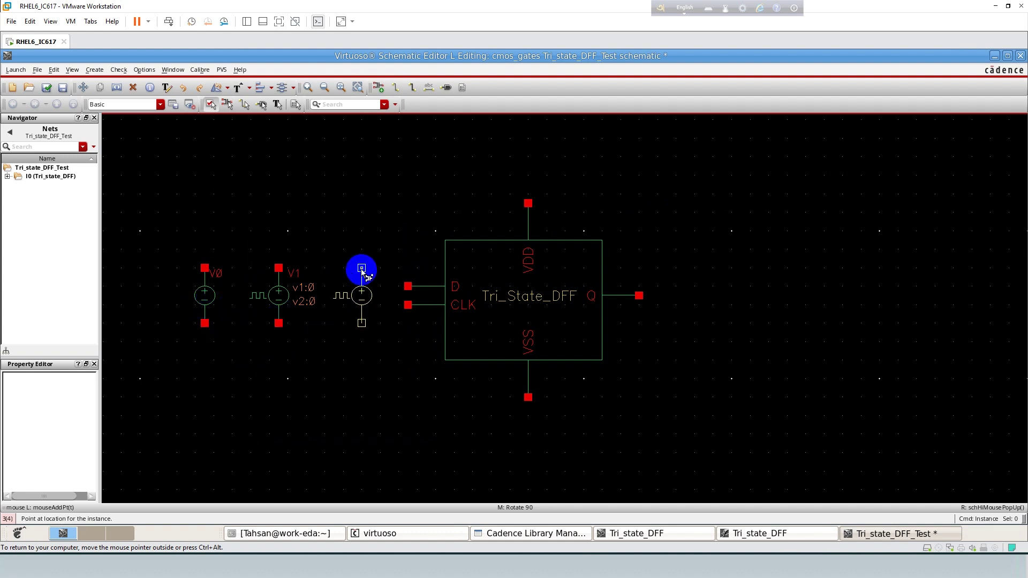
pyautogui.click(362, 270)
pyautogui.press('Escape')
# Step: Move the three voltage sources together to the left, leaving more space before the flip-flop's inputs
pyautogui.moveTo(149, 250); pyautogui.dragTo(401, 351)
pyautogui.press('s')
pyautogui.click(400, 353)
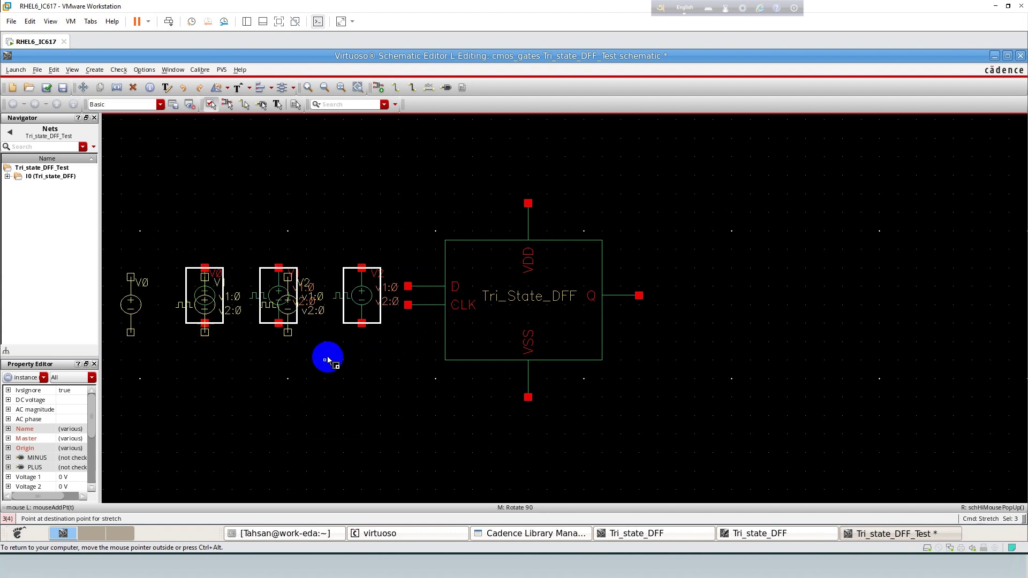
pyautogui.click(334, 351)
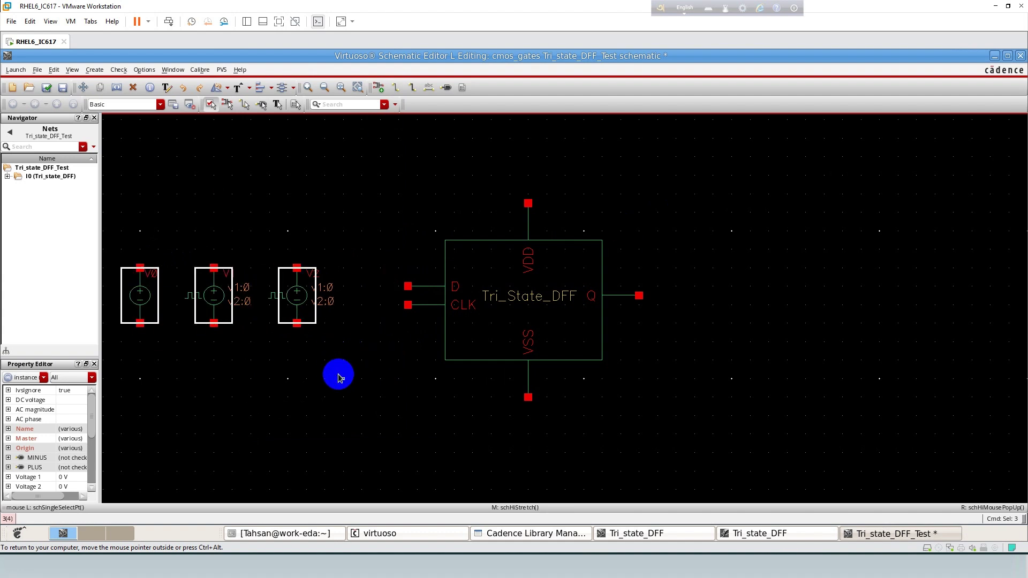
pyautogui.click(335, 373)
# Step: Place two gnd symbols from analogLib, one below the voltage sources and one directly under the flip-flop's VSS pin
pyautogui.press('i')
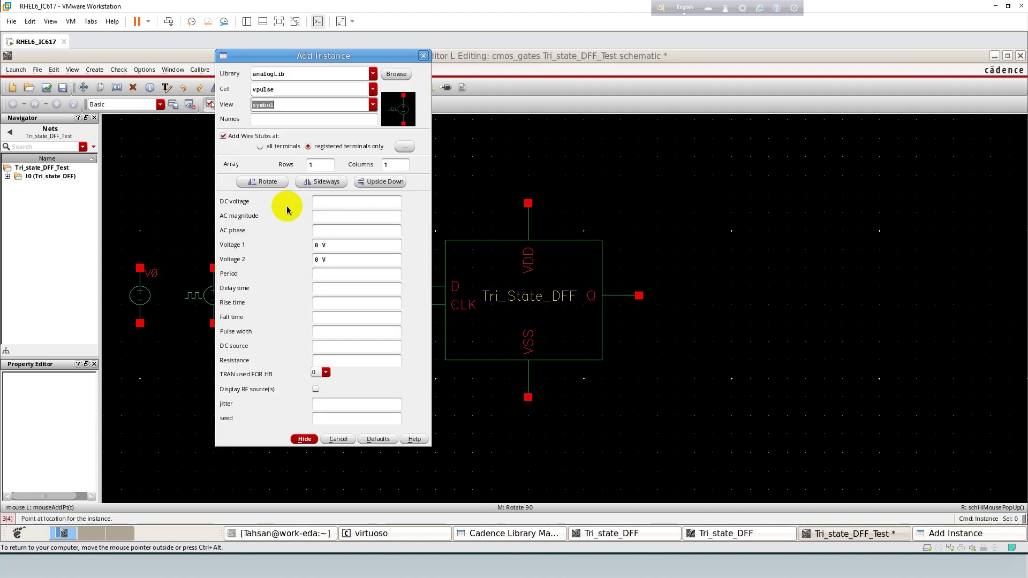
pyautogui.doubleClick(264, 89)
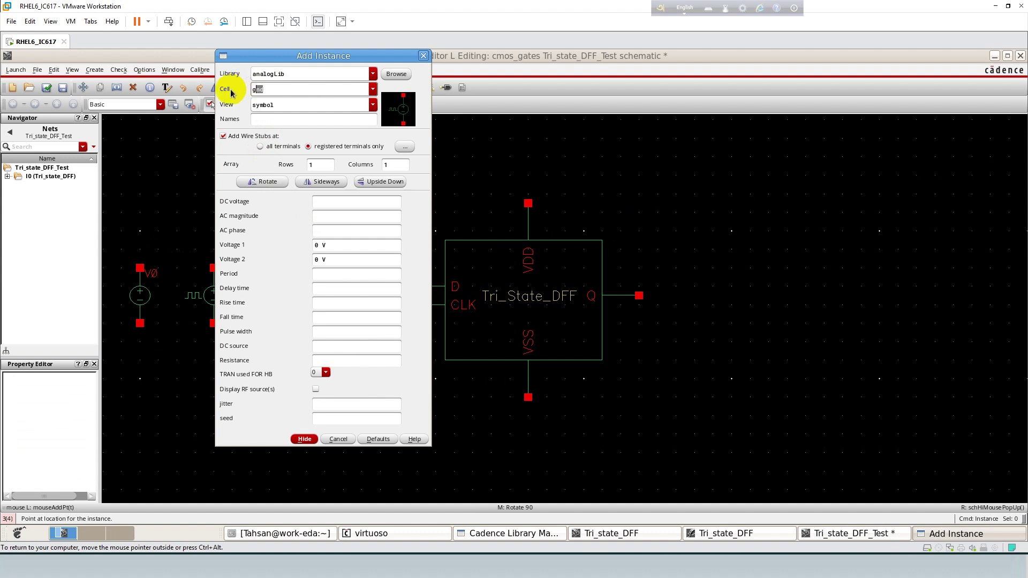
pyautogui.write('gnd')
pyautogui.click(264, 101)
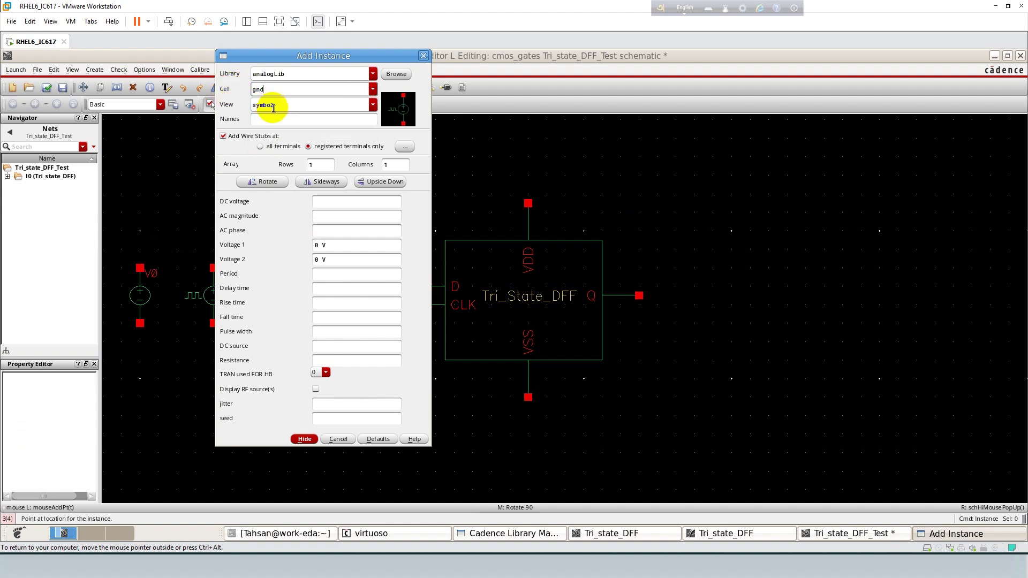
pyautogui.click(304, 438)
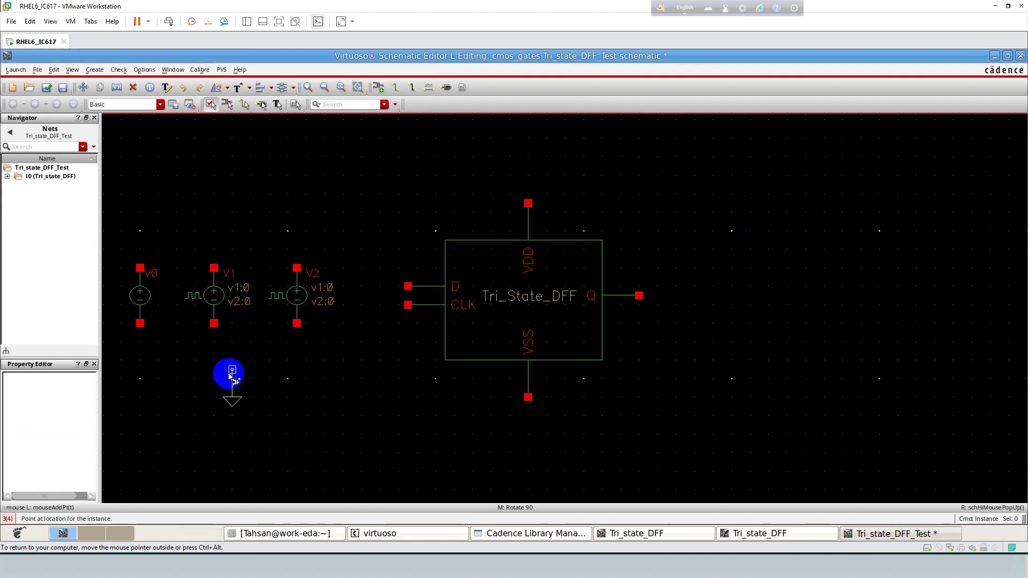
pyautogui.click(223, 379)
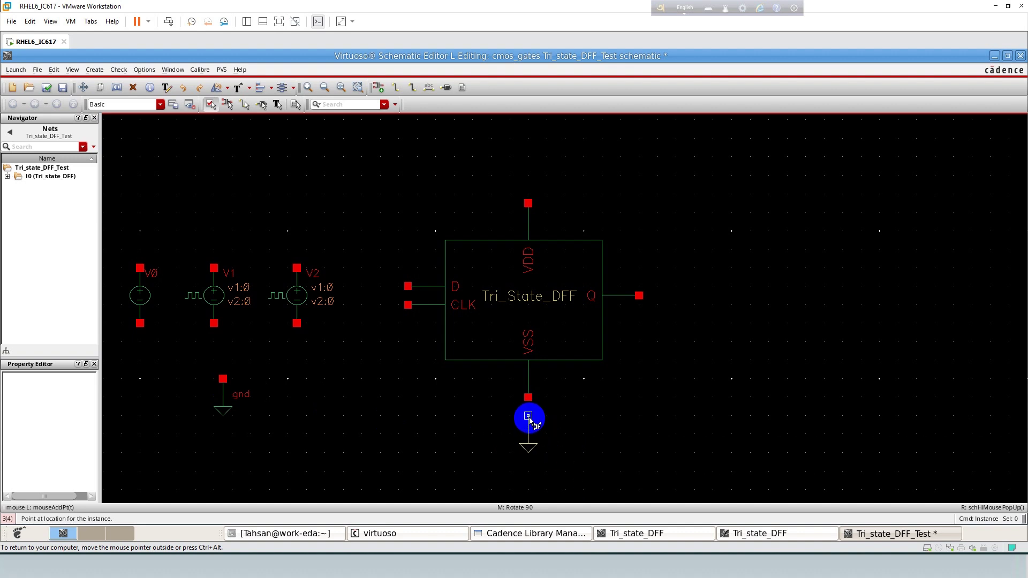
pyautogui.click(528, 416)
pyautogui.press('Escape')
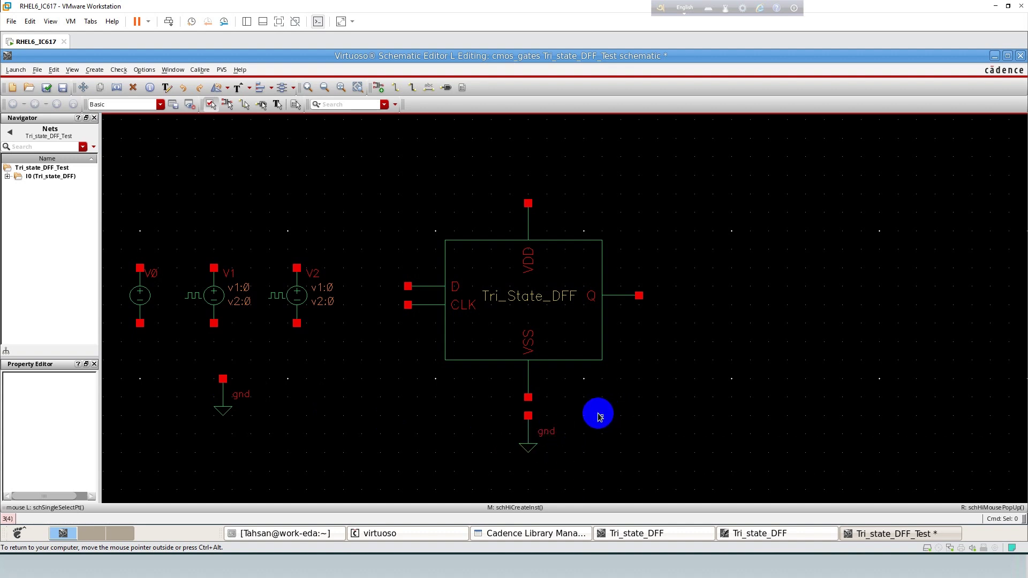
# Step: Create an output pin named Q and place it to the right of the flip-flop, level with its Q terminal
pyautogui.press('p')
pyautogui.click(319, 172)
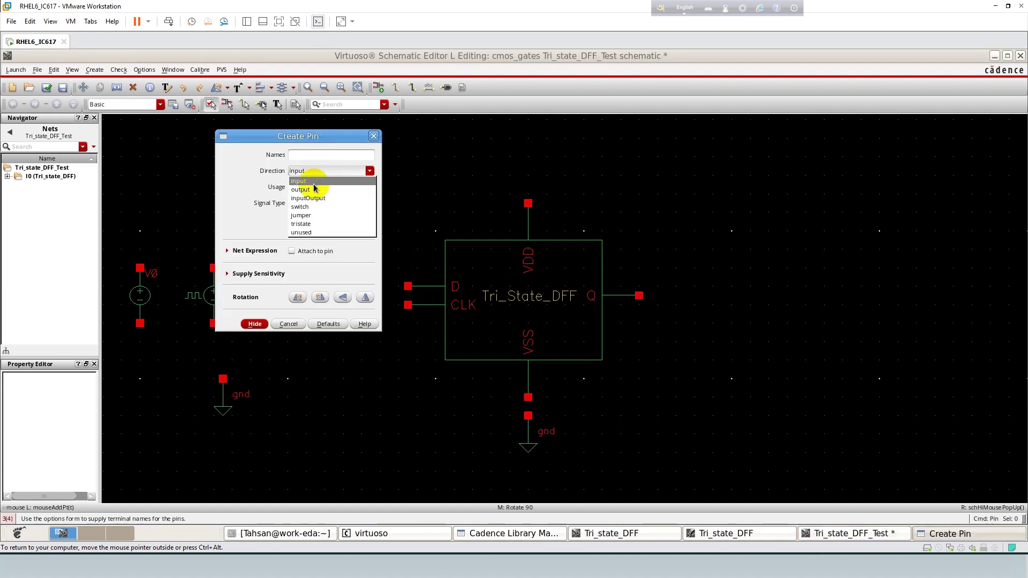
pyautogui.click(313, 182)
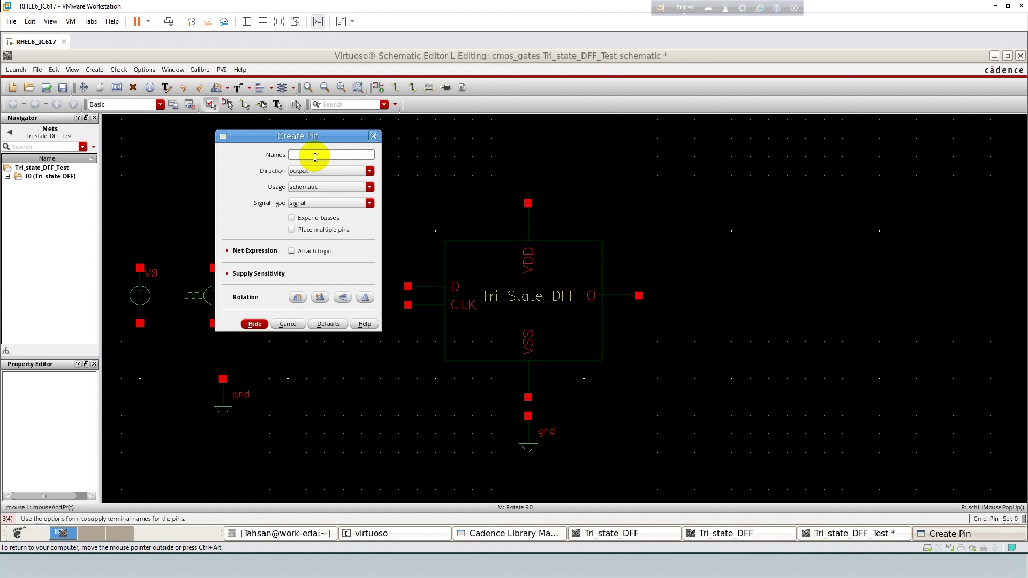
pyautogui.press('Return')
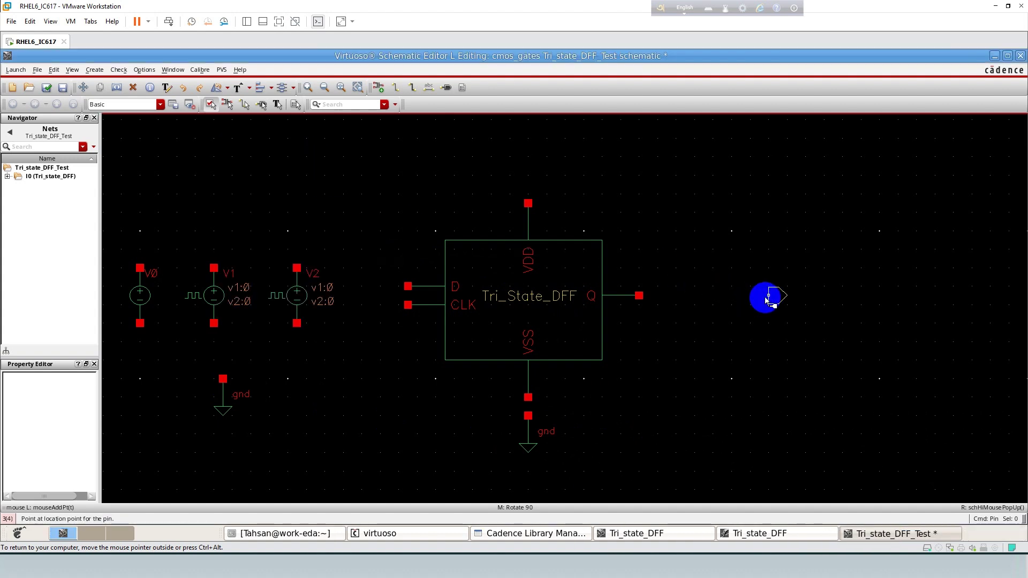
pyautogui.click(770, 296)
pyautogui.press('Escape')
# Step: Draw short open-ended wire stubs from the flip-flop's VDD, D and CLK terminals
pyautogui.press('f')
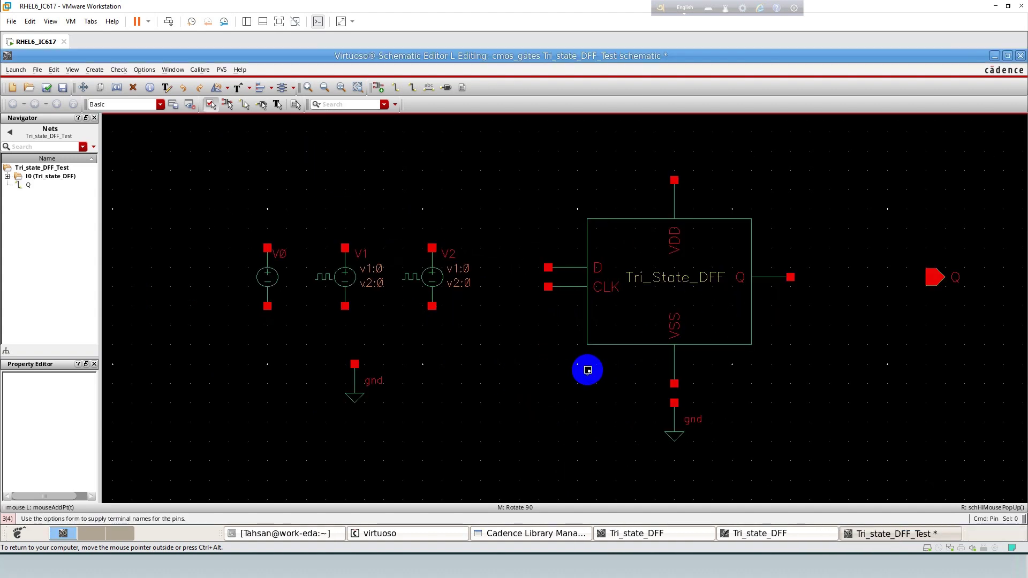
pyautogui.press('w')
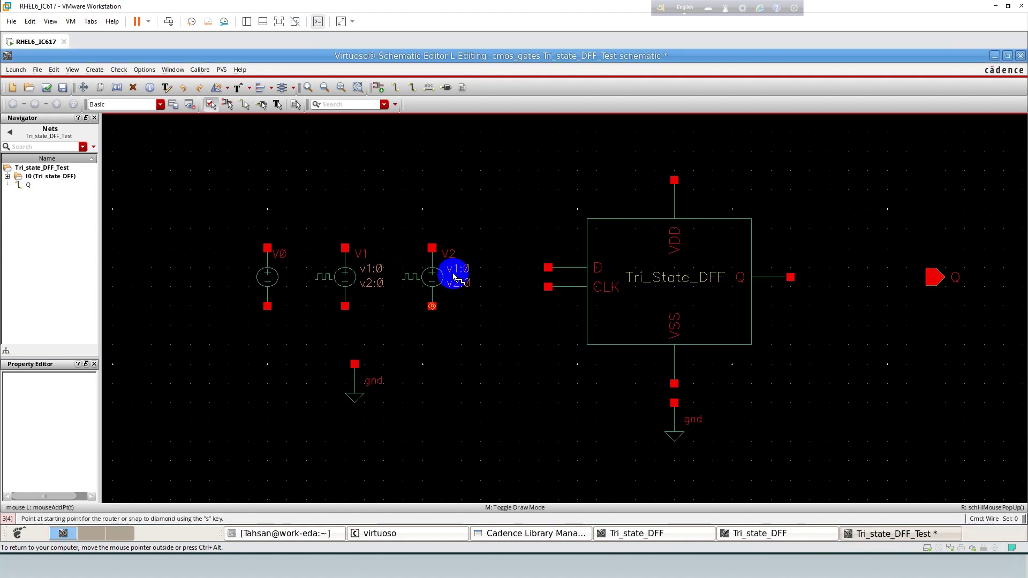
pyautogui.click(674, 180)
pyautogui.doubleClick(675, 153)
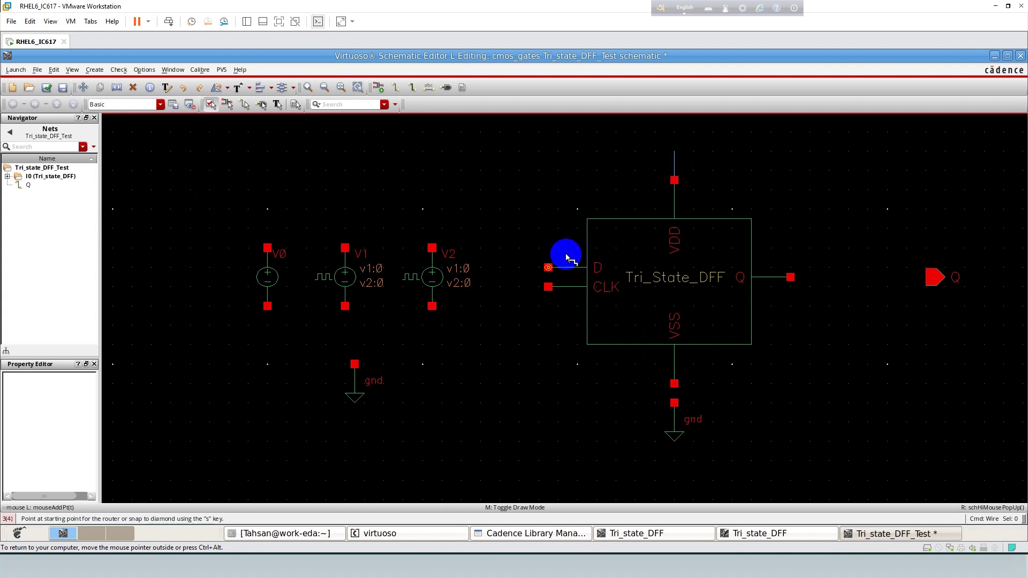
pyautogui.click(548, 267)
pyautogui.doubleClick(499, 267)
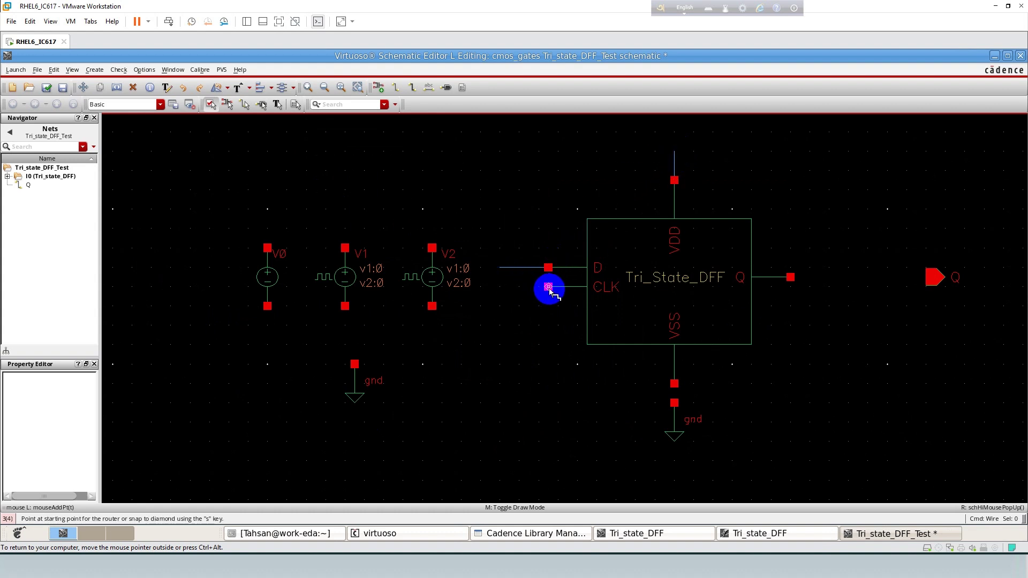
pyautogui.click(548, 287)
pyautogui.doubleClick(500, 287)
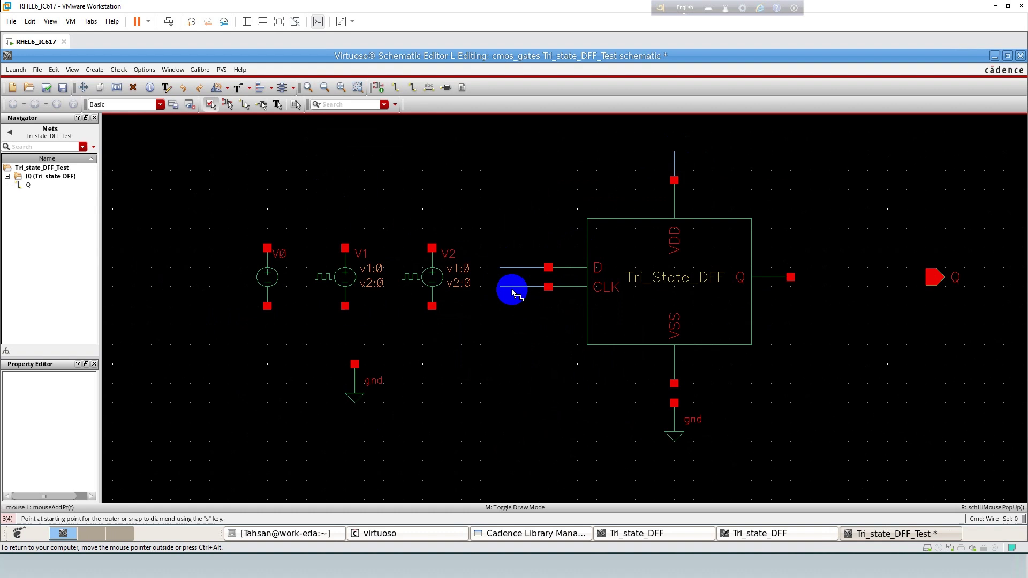
# Step: Wire the flip-flop's Q terminal to the output pin and its VSS terminal to the gnd symbol below
pyautogui.click(790, 277)
pyautogui.doubleClick(911, 288)
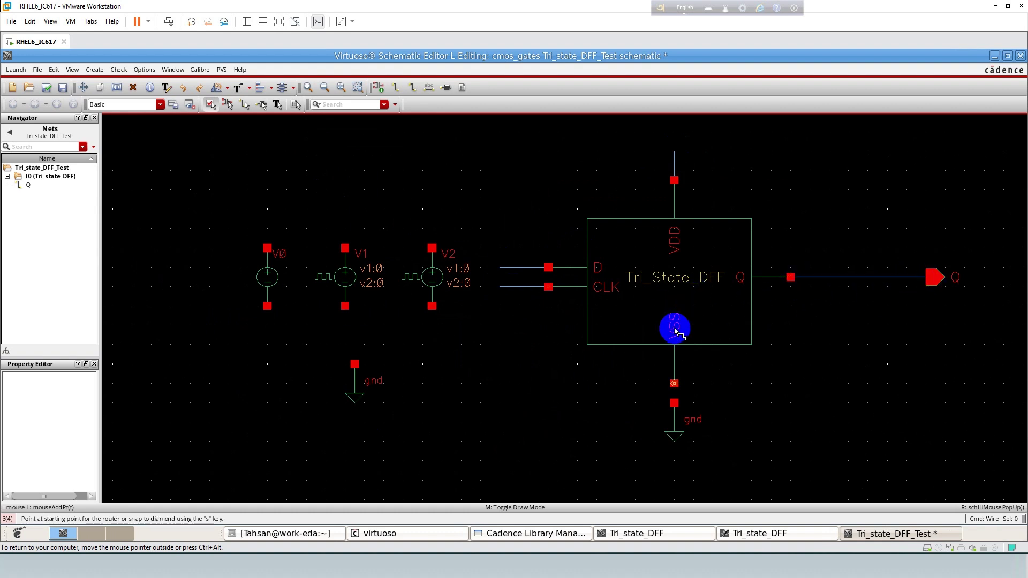
pyautogui.click(673, 383)
pyautogui.doubleClick(674, 402)
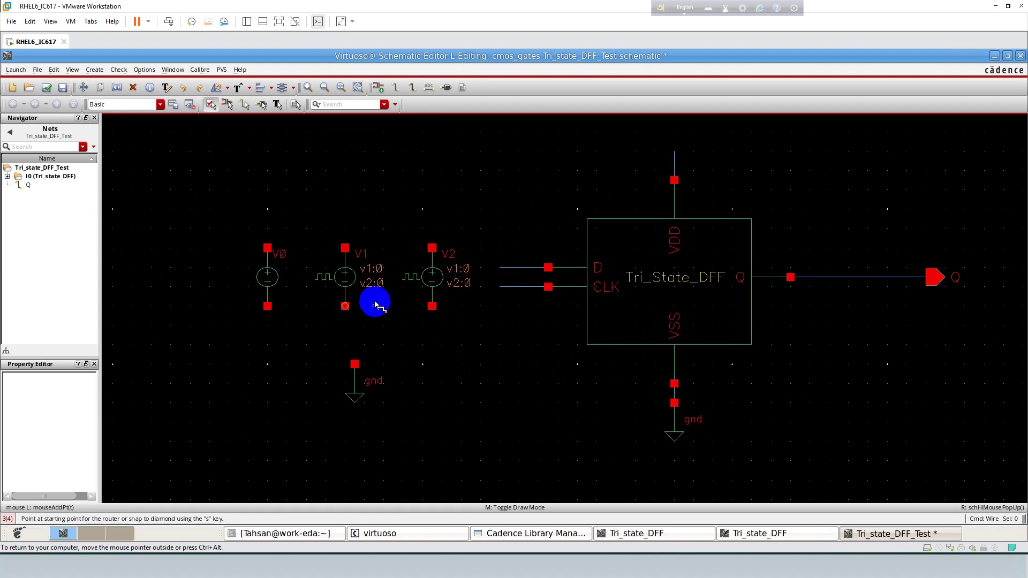
# Step: Wire the negative terminals of V0, V1 and V2 together and connect them to the gnd symbol below
pyautogui.click(267, 305)
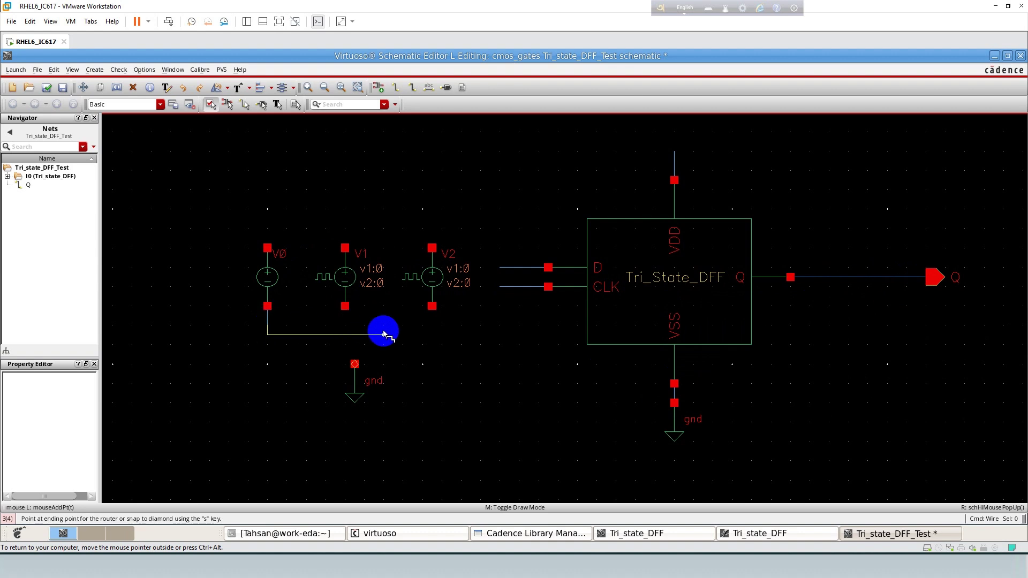
pyautogui.click(431, 309)
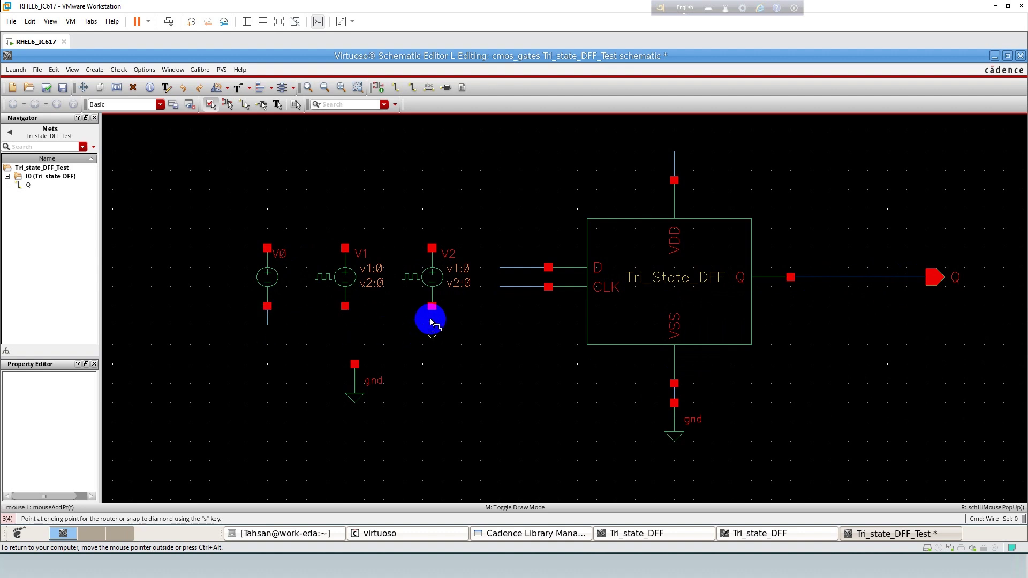
pyautogui.click(355, 334)
pyautogui.click(354, 364)
pyautogui.click(345, 306)
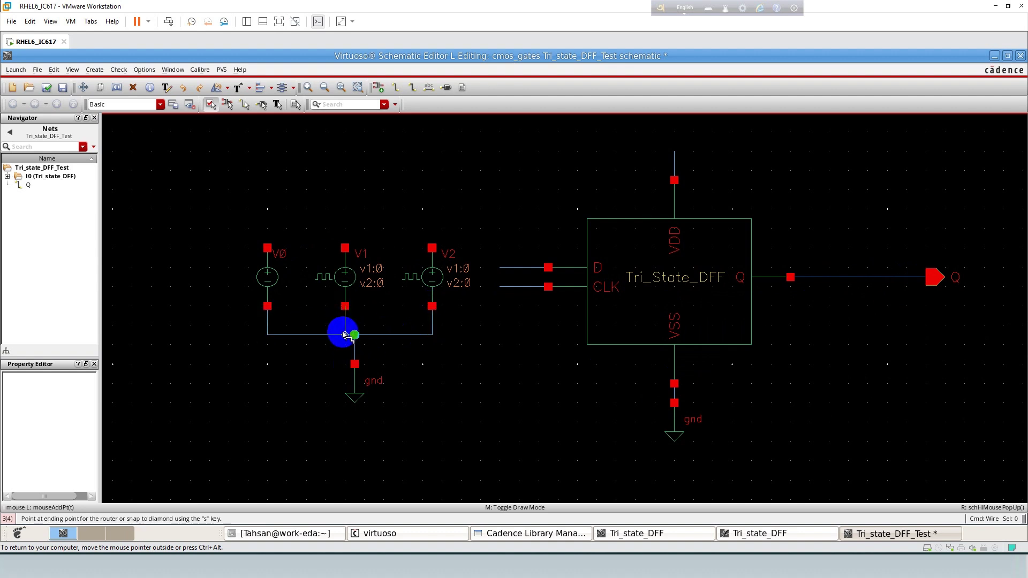
pyautogui.click(344, 334)
# Step: Draw short open-ended wire stubs upward from the positive terminals of V0, V1 and V2
pyautogui.click(267, 248)
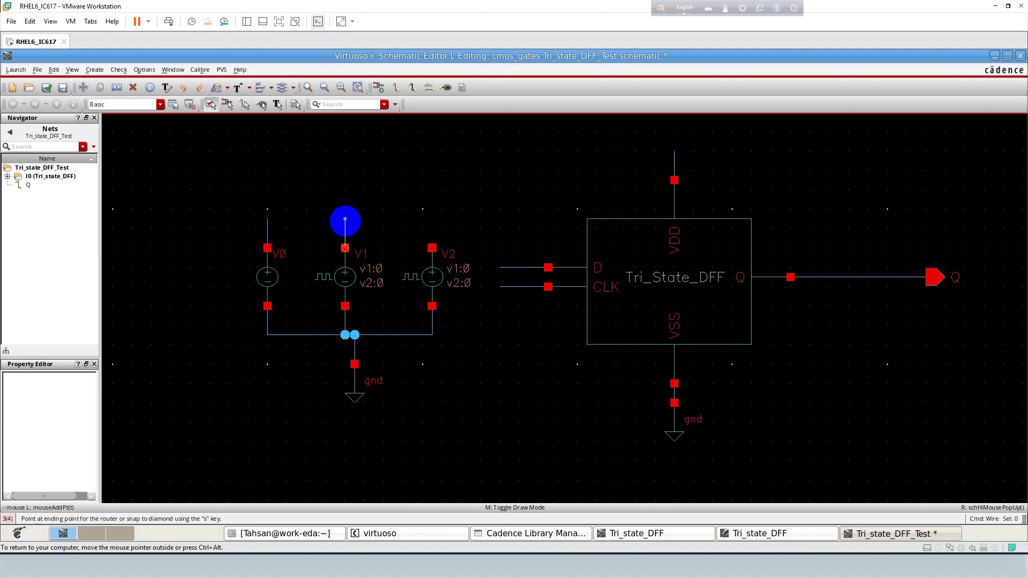
pyautogui.click(345, 219)
pyautogui.click(431, 248)
pyautogui.click(431, 219)
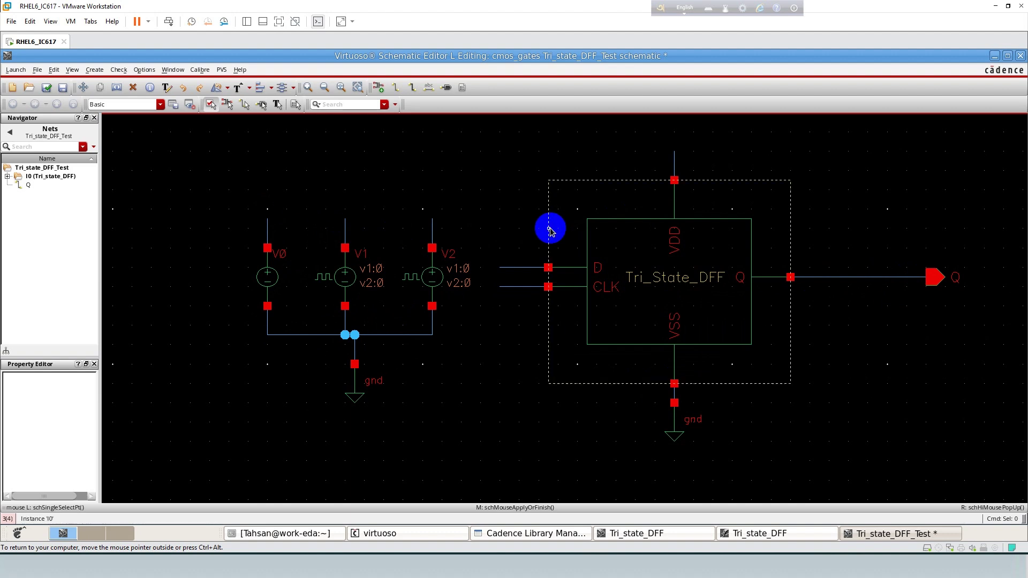
# Step: Label the V0 stub V, the D input and V1 stubs D, and the CLK input and V2 stubs CLK
pyautogui.press('l')
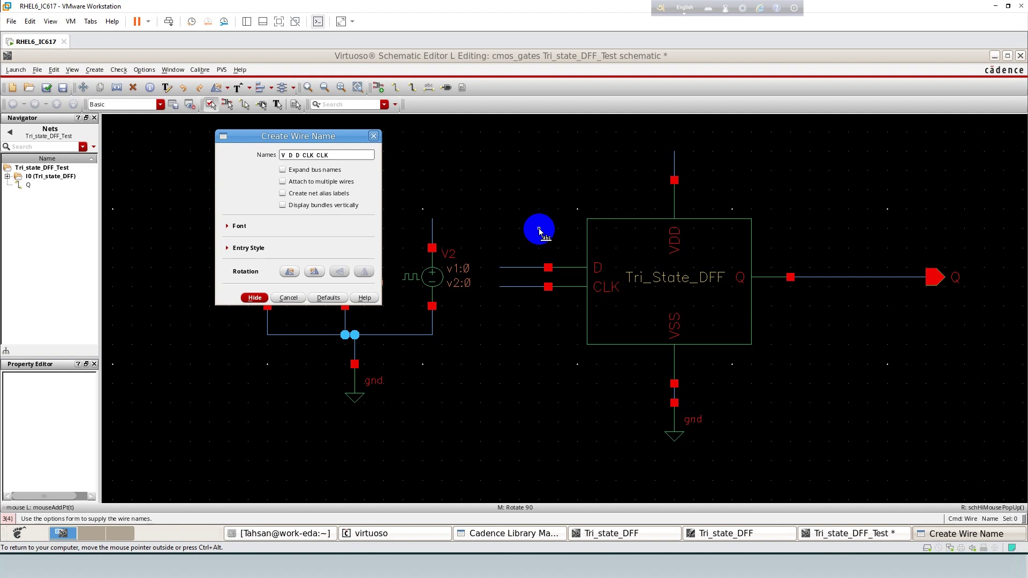
pyautogui.press('Return')
pyautogui.click(267, 219)
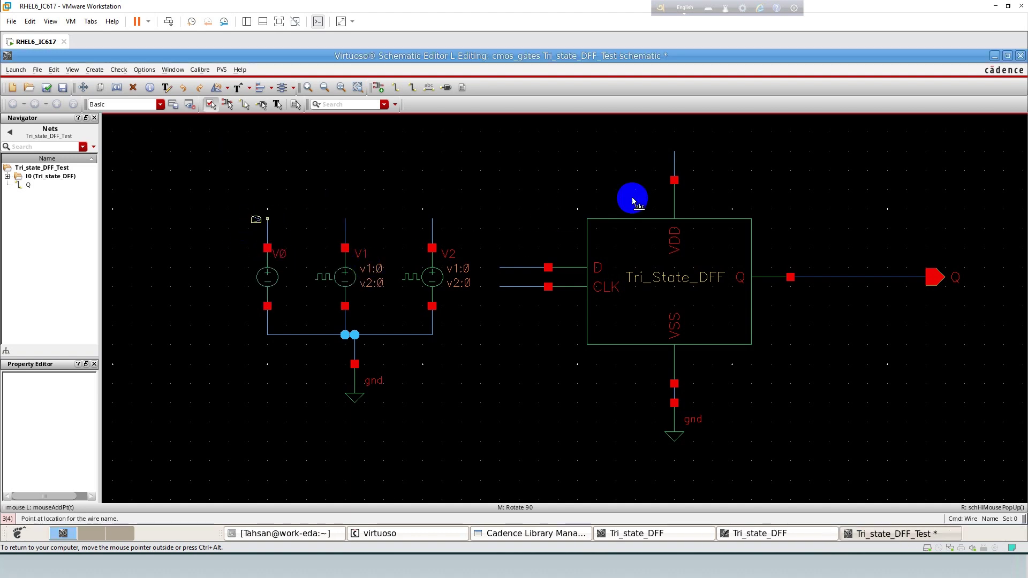
pyautogui.click(519, 267)
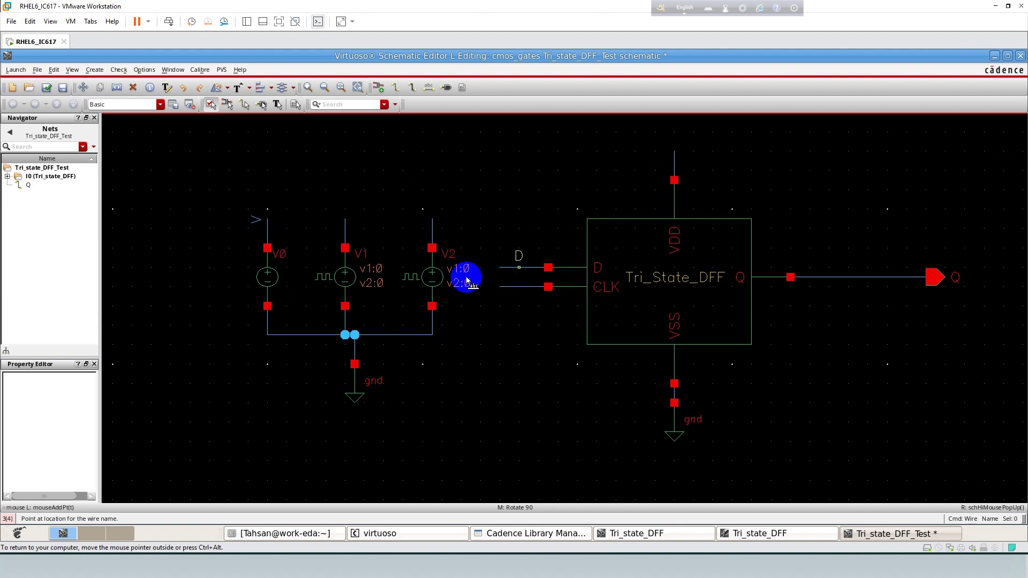
pyautogui.click(347, 231)
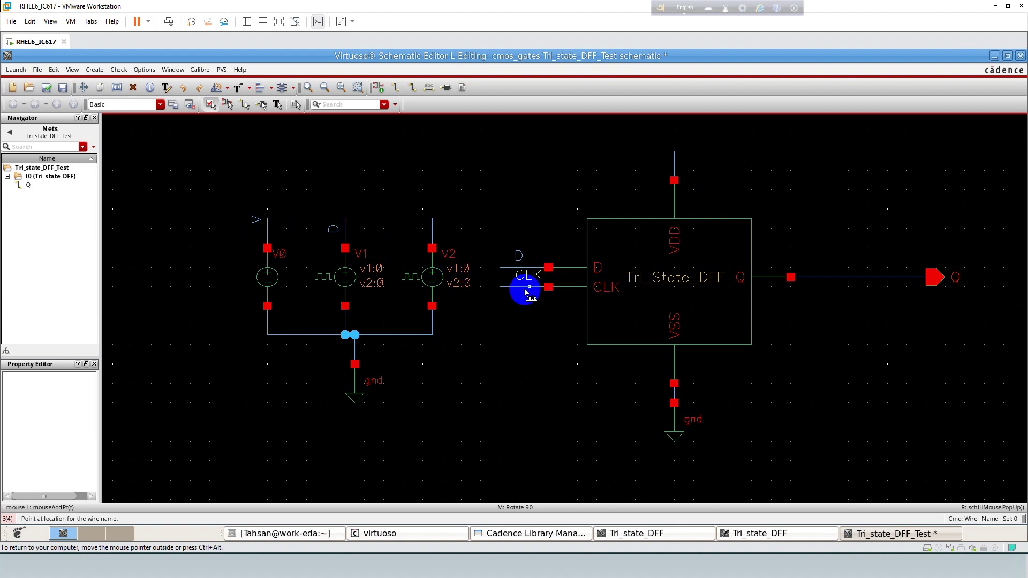
pyautogui.click(517, 286)
pyautogui.click(433, 230)
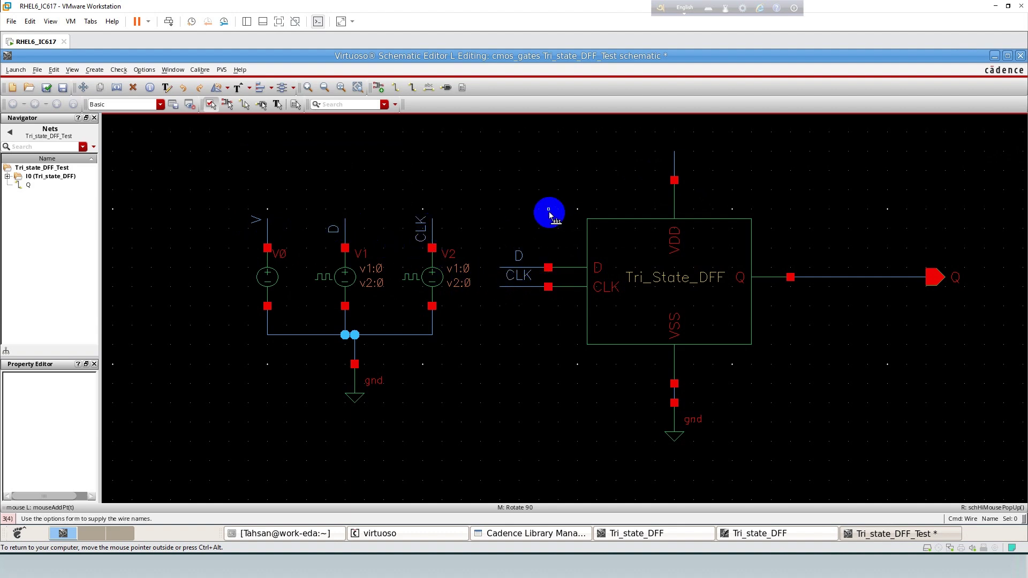
# Step: Label the wire stub on the flip-flop's VDD terminal V and finish wire naming
pyautogui.write('V')
pyautogui.press('Return')
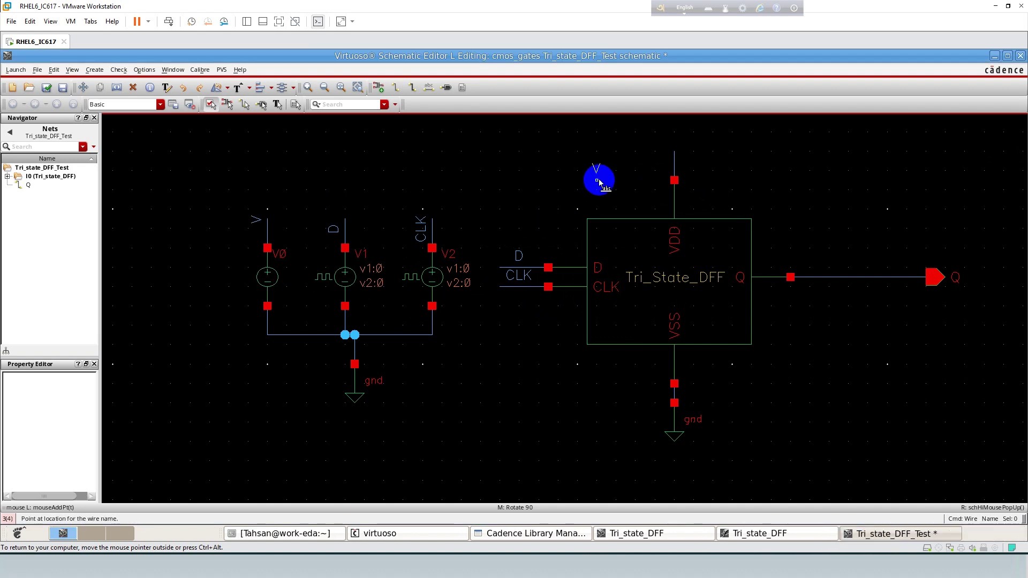
pyautogui.click(675, 160)
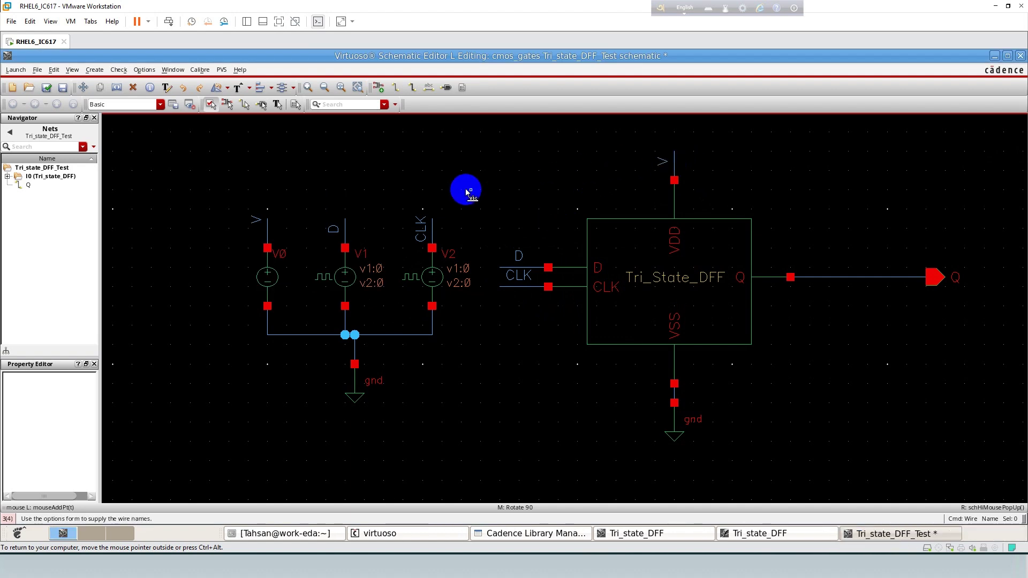
pyautogui.press('Escape')
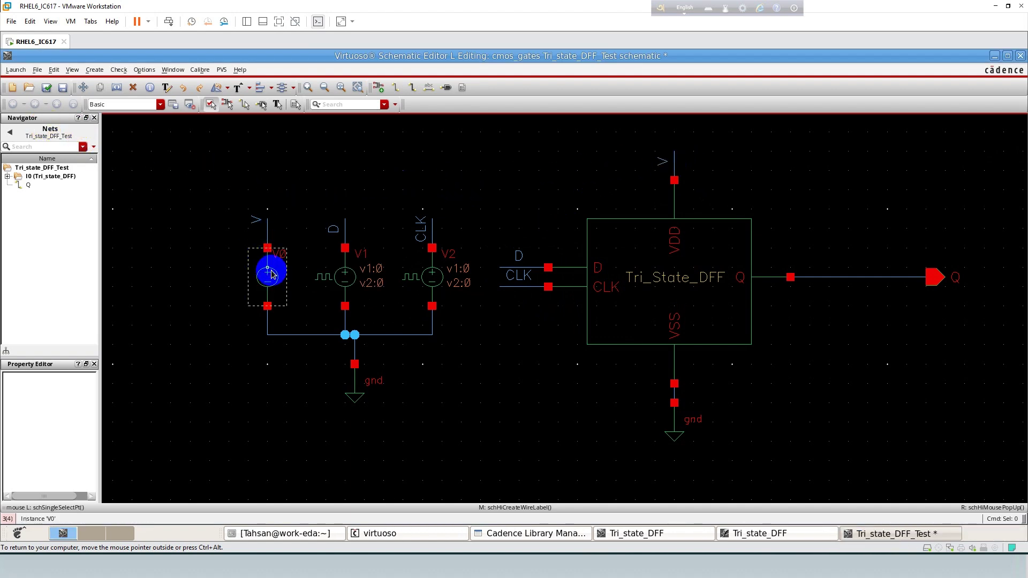
# Step: Set the DC voltage of supply source V0 to 1.2 V
pyautogui.click(267, 276)
pyautogui.press('q')
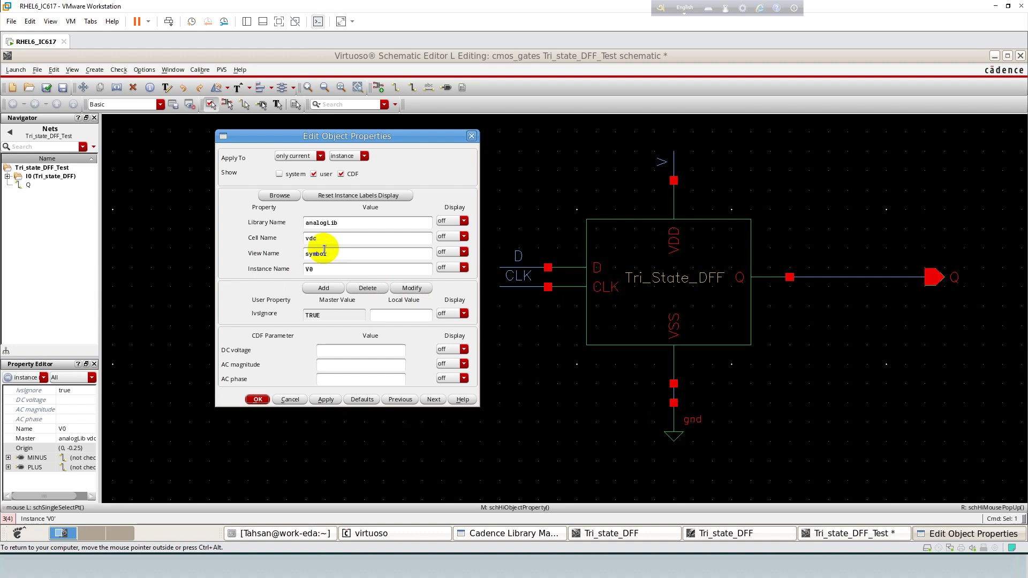
pyautogui.click(335, 349)
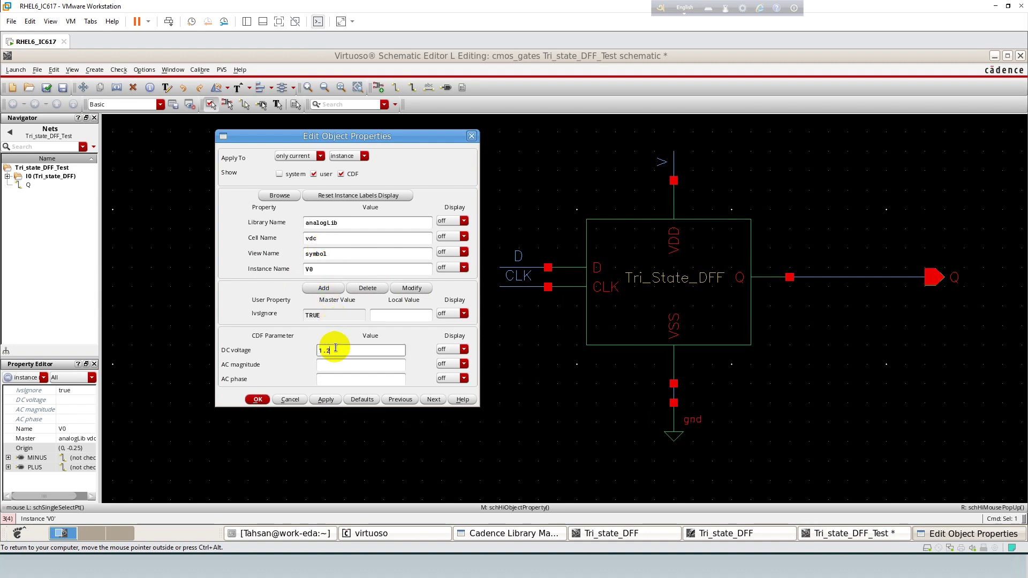
pyautogui.click(258, 400)
# Step: Set pulse source V1 to 1.2 V for Voltage 1, a period of 10n s and a pulse width of 5n s
pyautogui.click(342, 276)
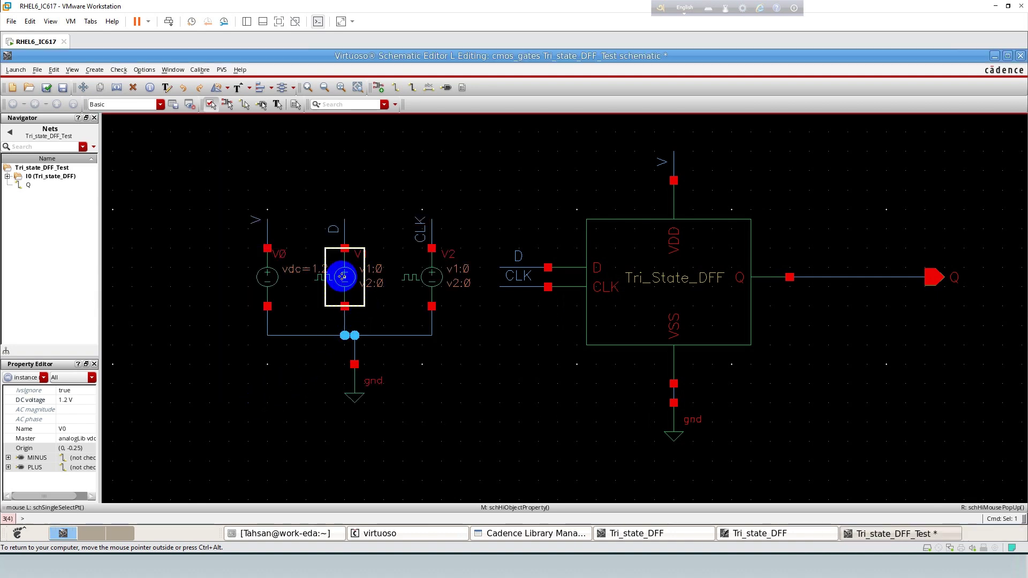
pyautogui.press('q')
pyautogui.click(307, 323)
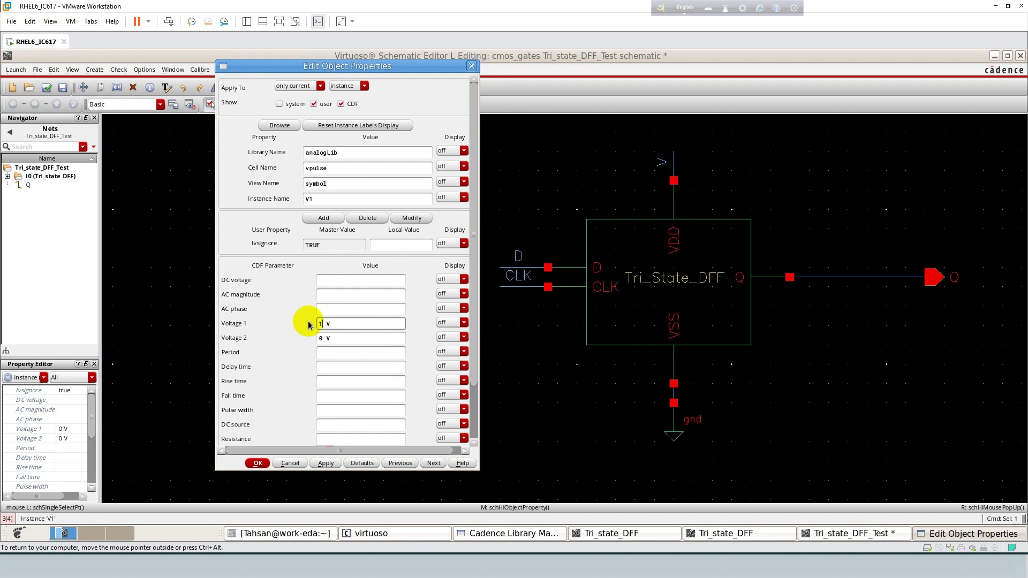
pyautogui.click(336, 354)
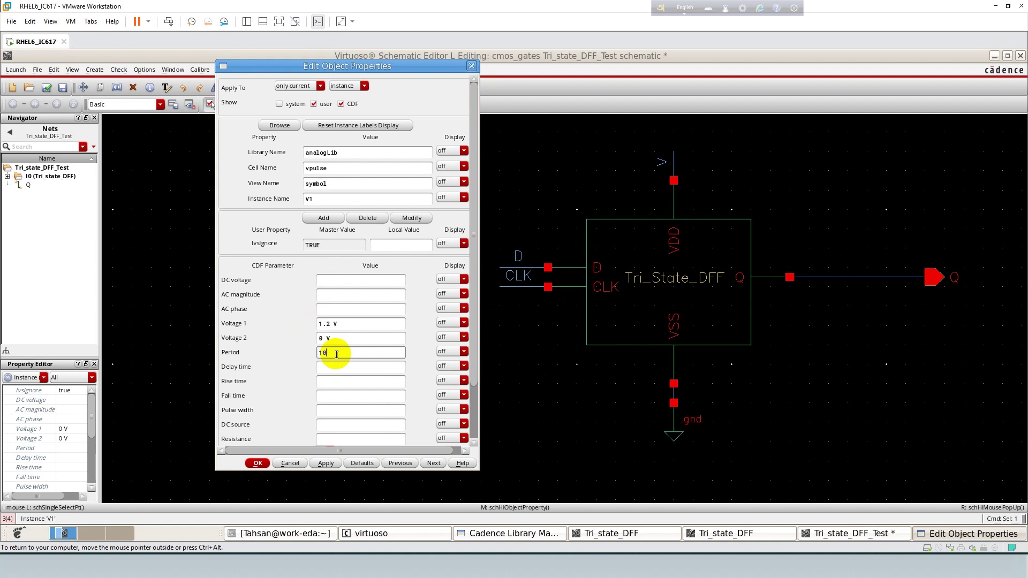
pyautogui.click(324, 408)
pyautogui.write('5n')
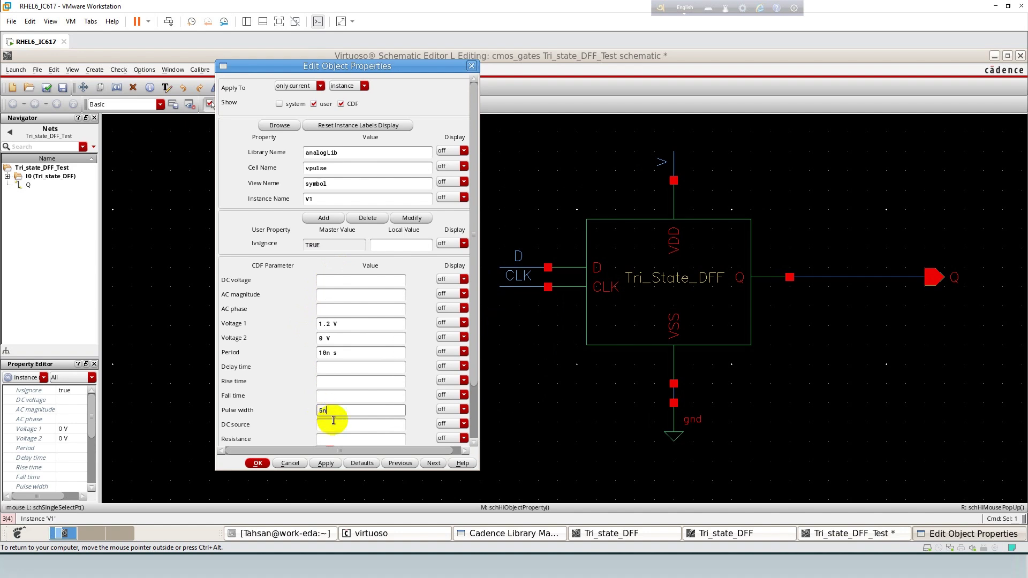
pyautogui.click(258, 463)
# Step: Set pulse source V2 to 1.2 V for Voltage 1, a period of 40n s and a pulse width of 20n s
pyautogui.click(431, 277)
pyautogui.doubleClick(432, 277)
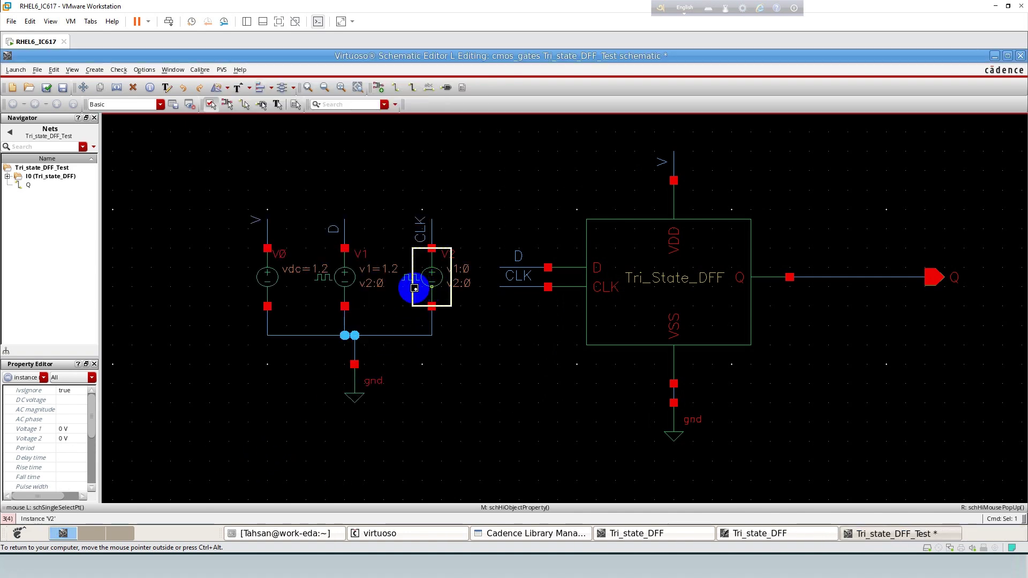
pyautogui.click(322, 324)
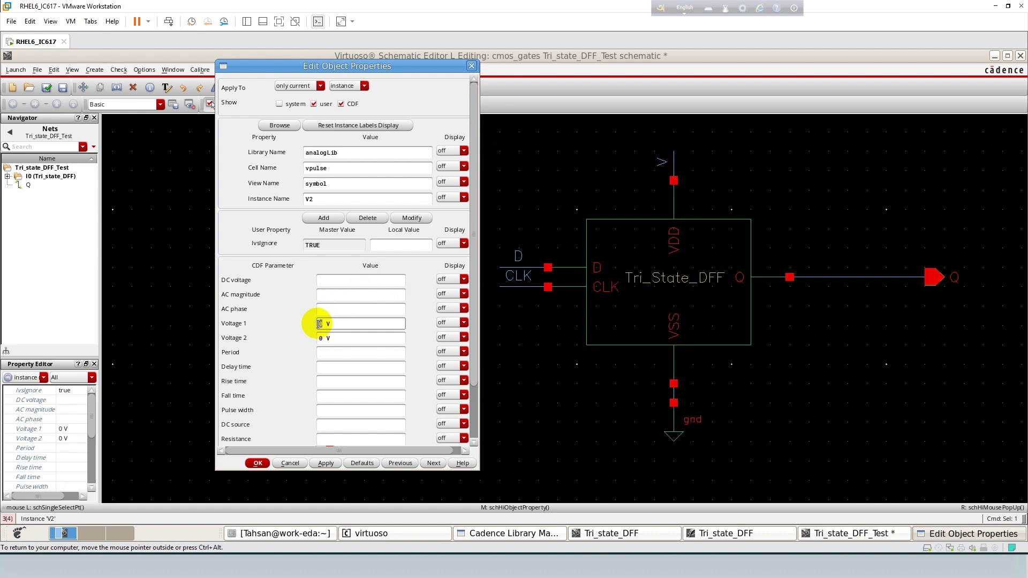
pyautogui.write('1.2')
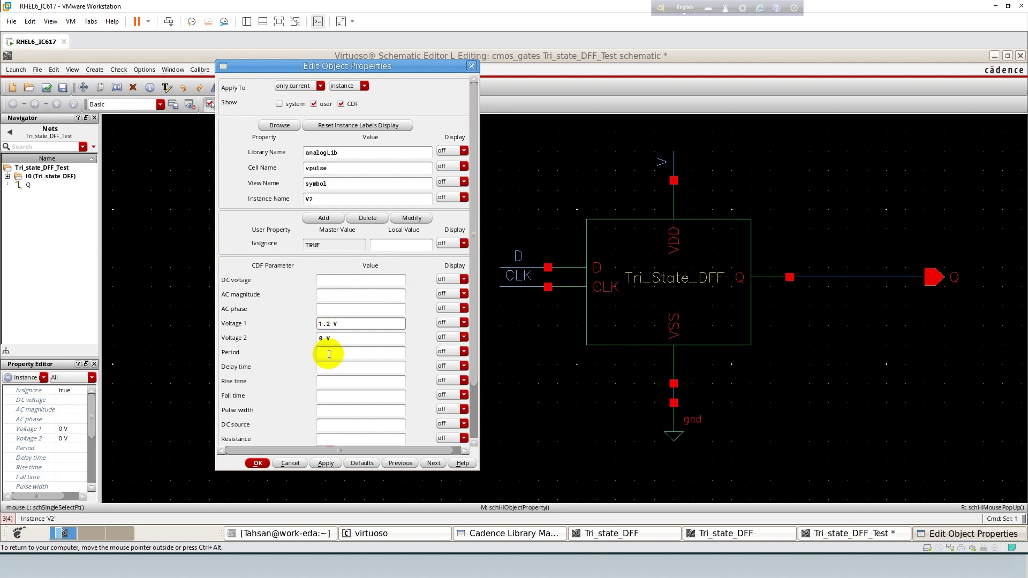
pyautogui.click(329, 353)
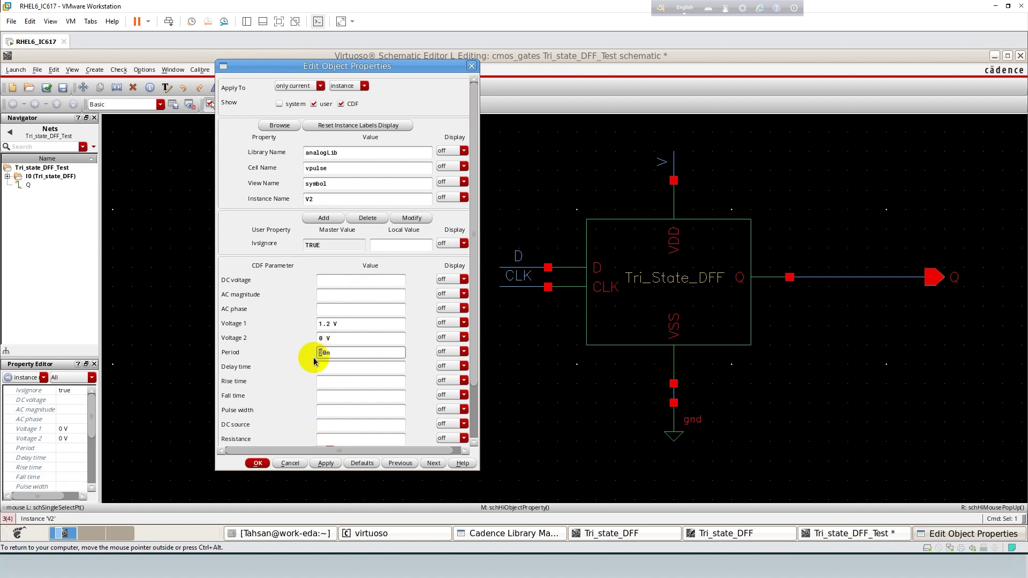
pyautogui.write('4')
pyautogui.click(324, 408)
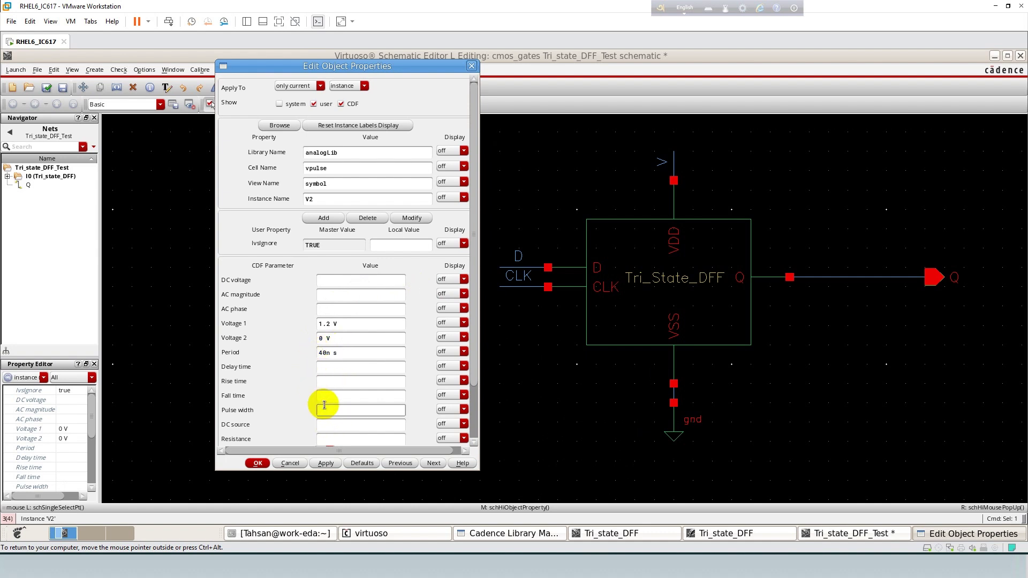
pyautogui.write('20n')
pyautogui.click(258, 463)
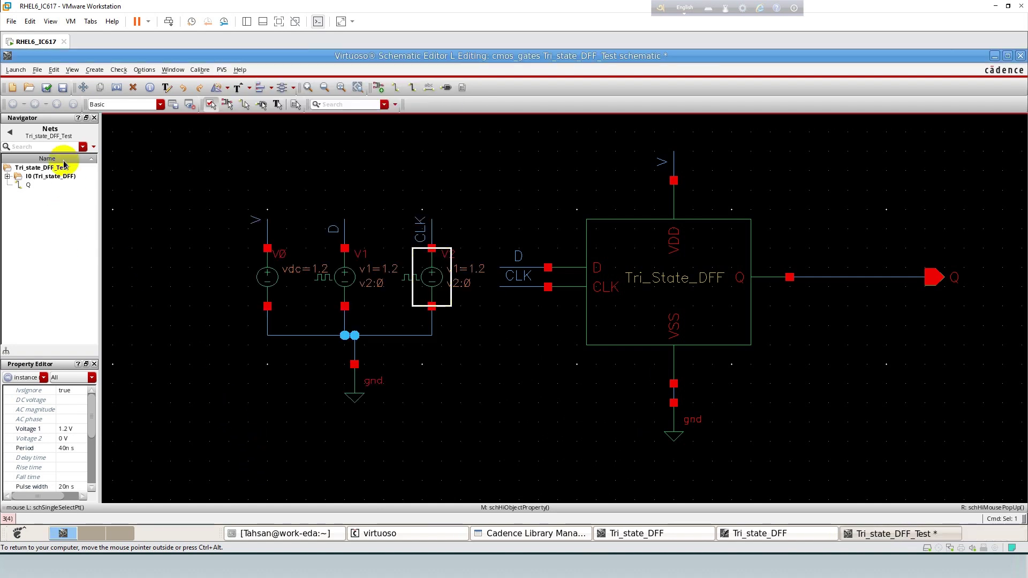
# Step: Check and save the Tri_state_DFF_Test schematic and launch ADE L for it
pyautogui.click(45, 88)
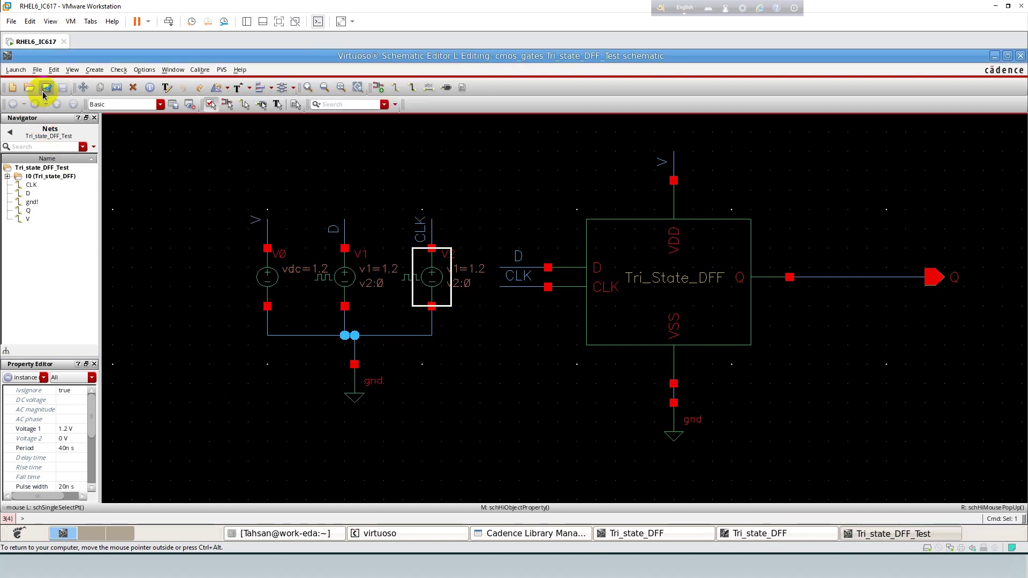
pyautogui.click(7, 71)
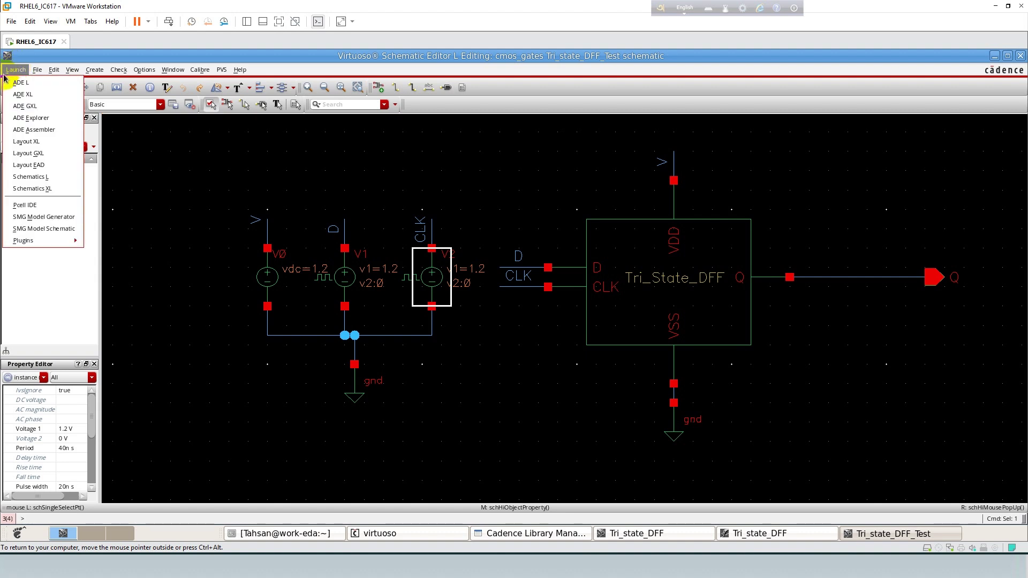
pyautogui.click(8, 82)
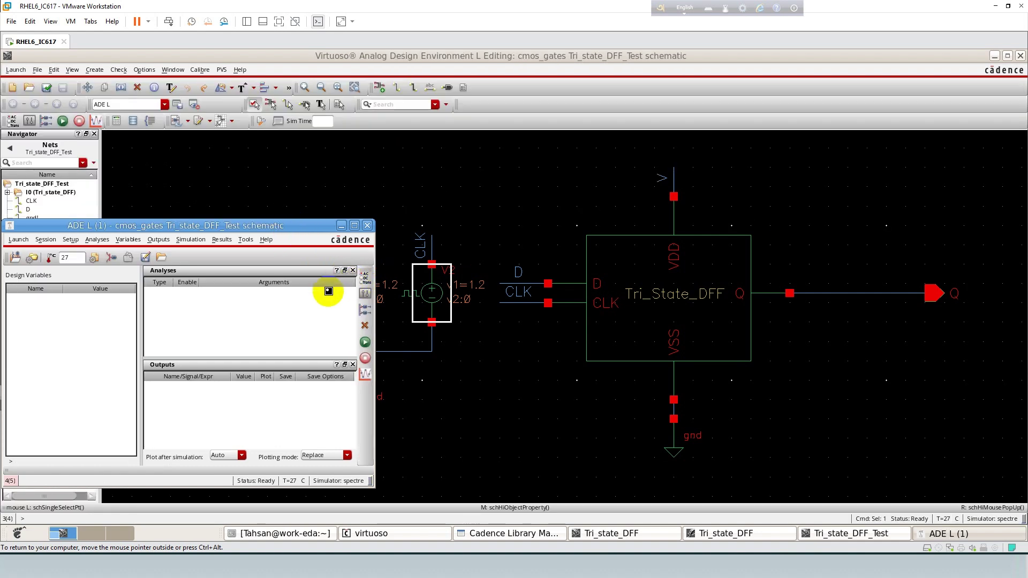
# Step: Add a transient analysis with a stop time of 100n and moderate accuracy
pyautogui.click(365, 278)
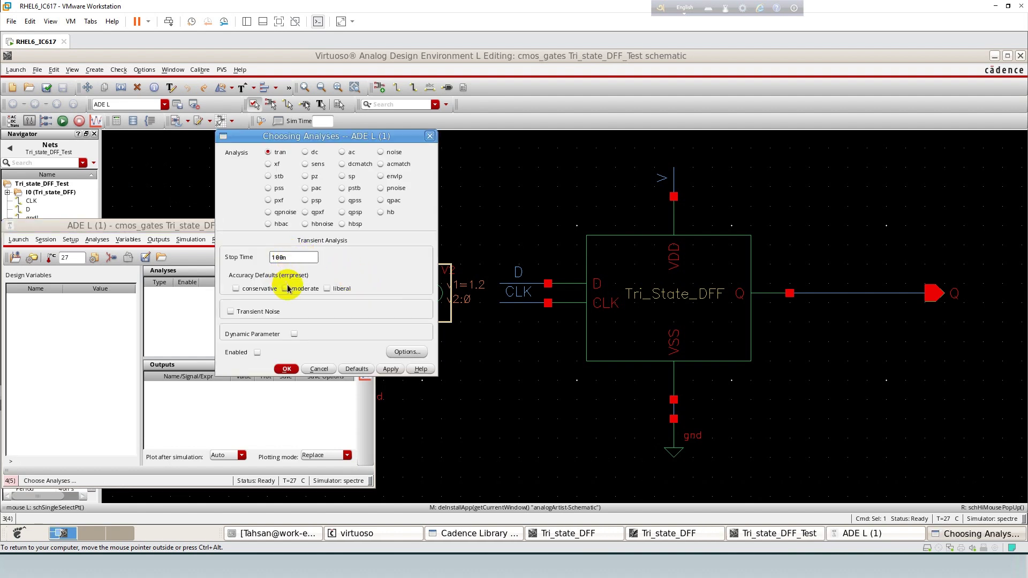
pyautogui.click(286, 369)
# Step: Choose the nets D, CLK and Q on the design as the outputs to plot
pyautogui.click(158, 239)
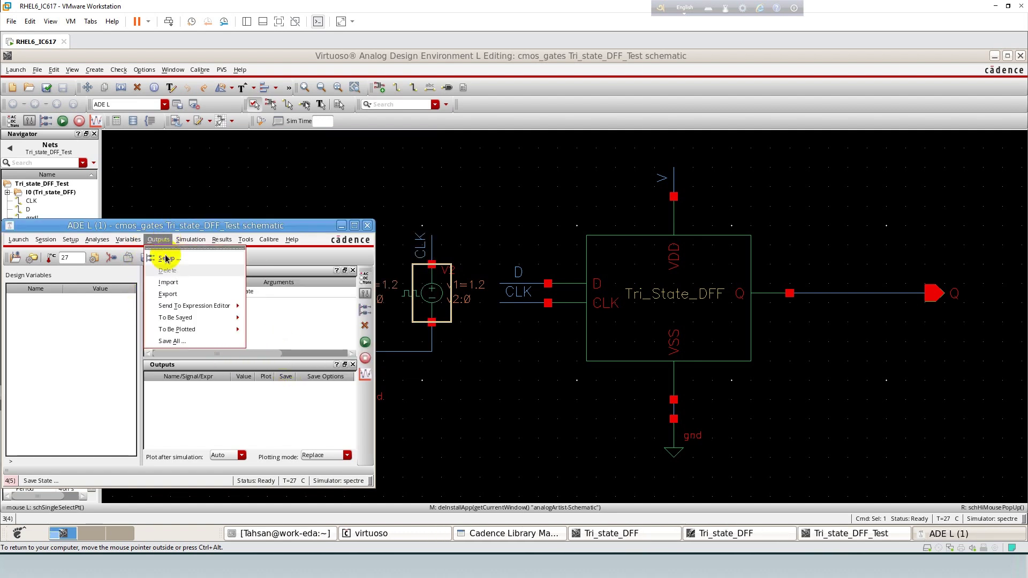
pyautogui.moveTo(179, 334)
pyautogui.moveTo(235, 330)
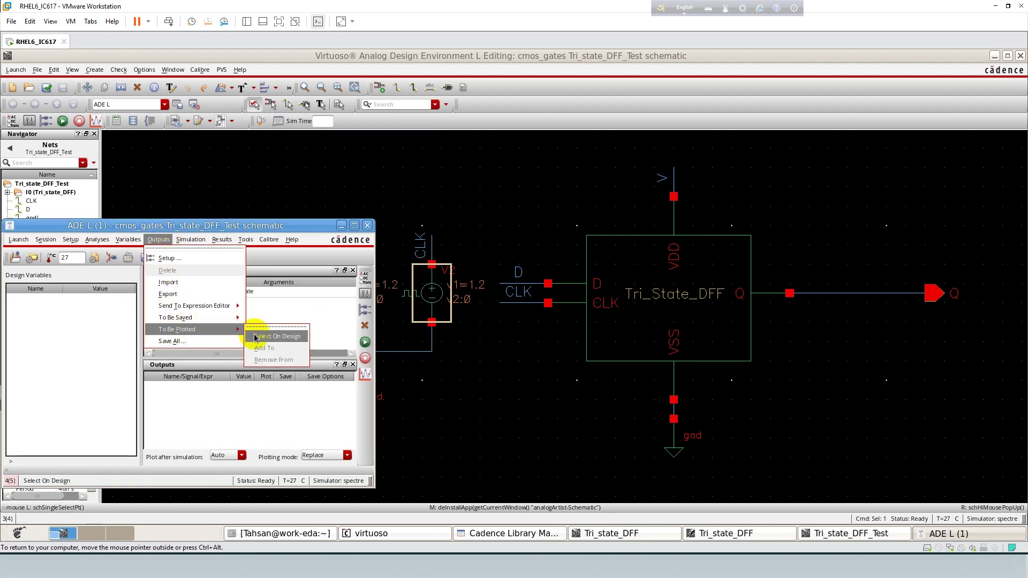
pyautogui.click(255, 336)
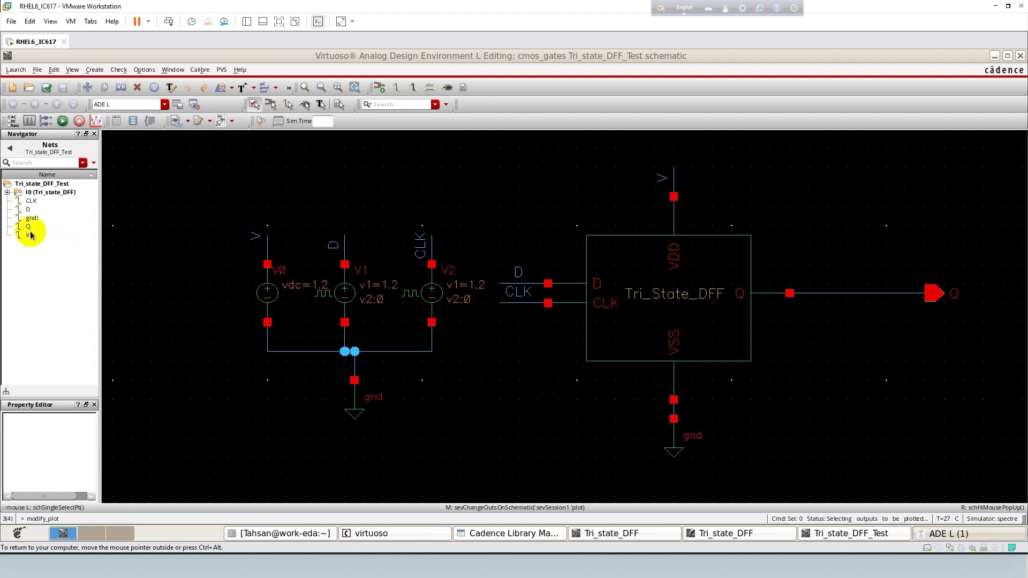
pyautogui.click(30, 209)
pyautogui.click(30, 200)
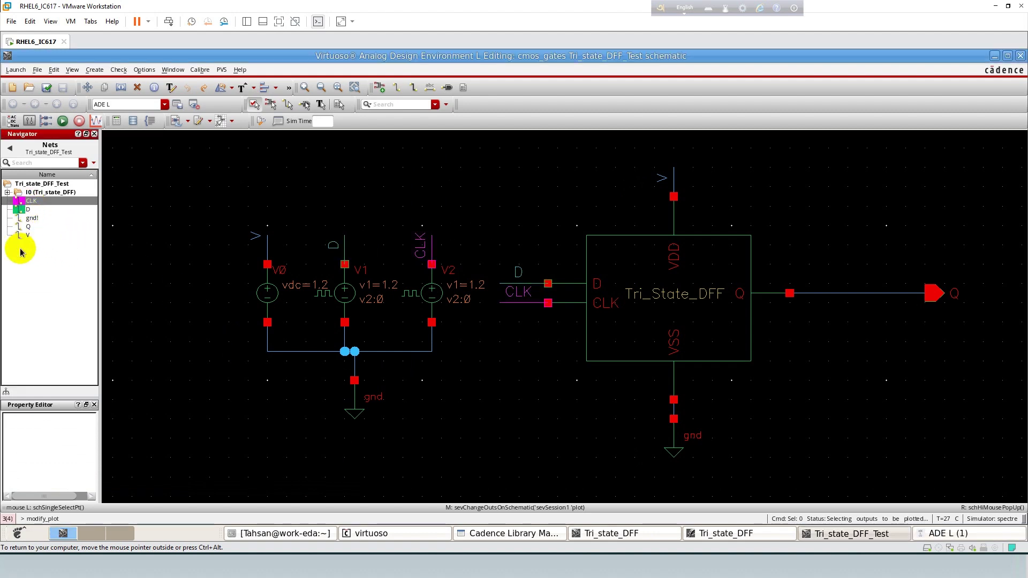
pyautogui.click(28, 226)
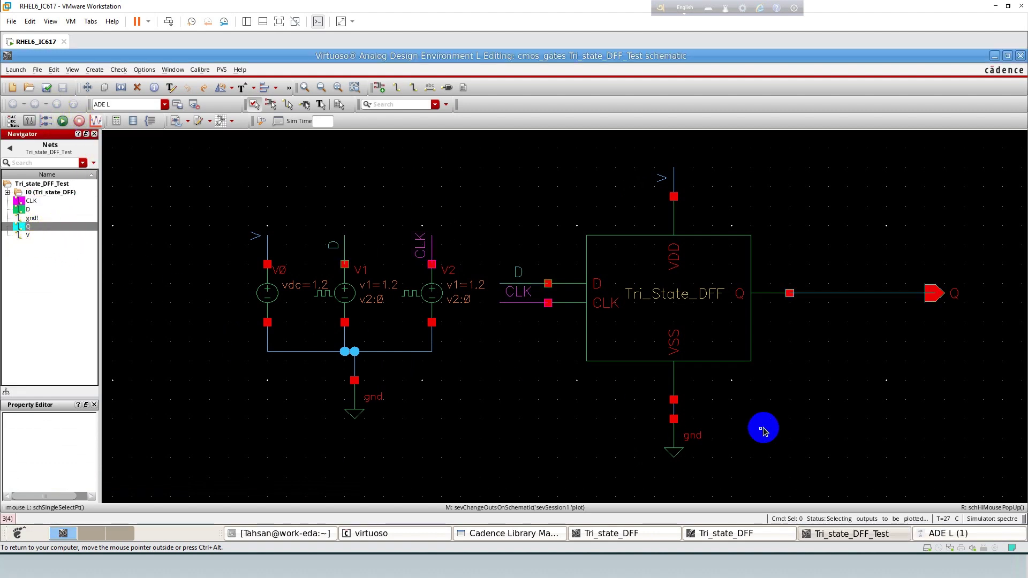
# Step: Run the simulation and split the Q, CLK and D traces into separate strips in a maximized waveform window
pyautogui.click(945, 533)
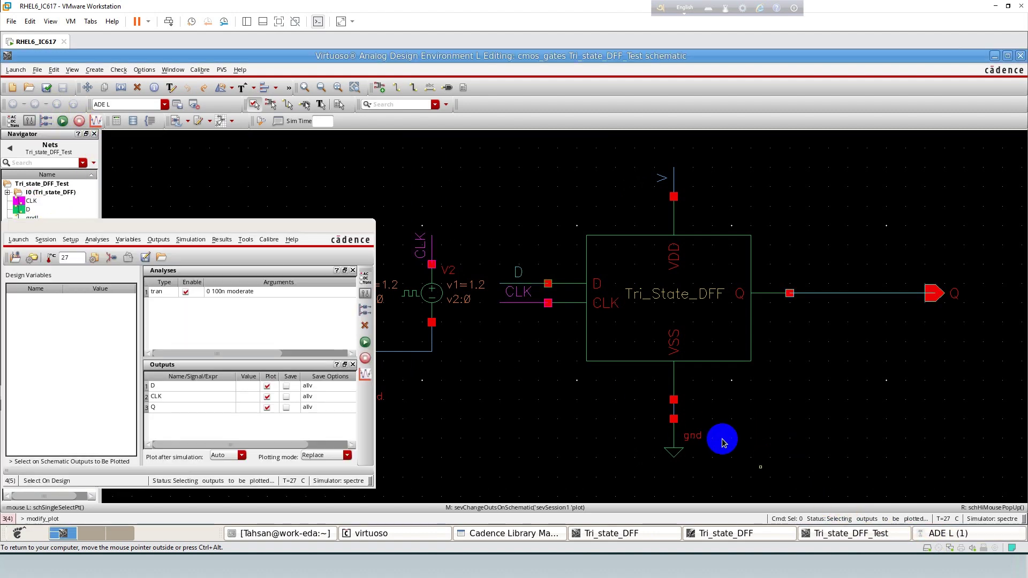
pyautogui.click(365, 343)
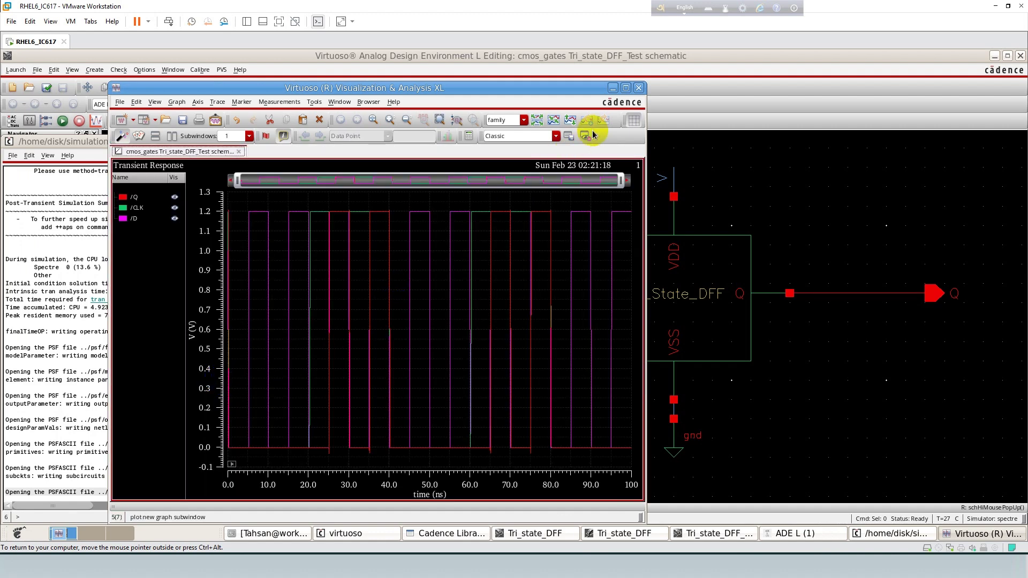
pyautogui.click(625, 88)
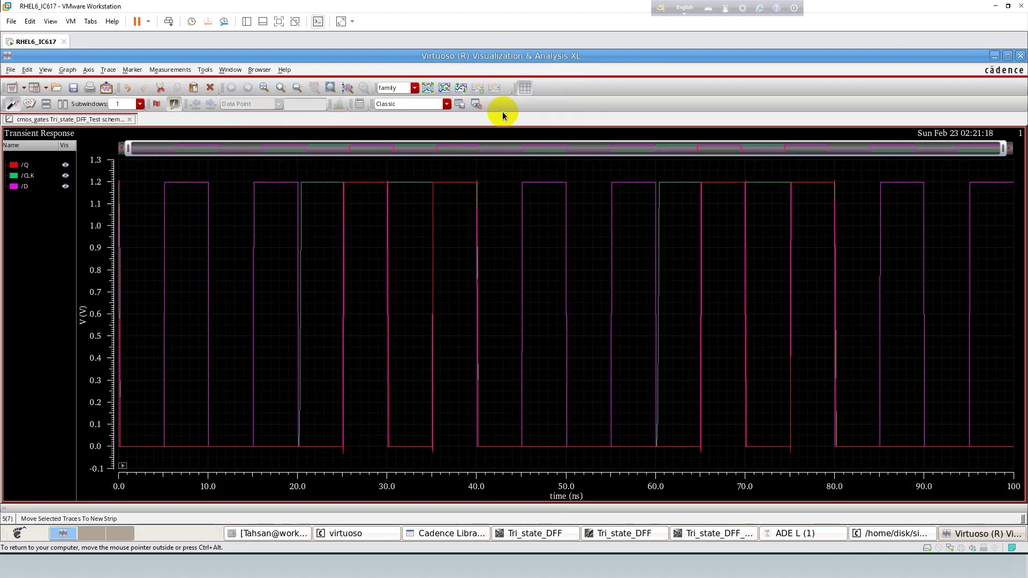
pyautogui.click(462, 89)
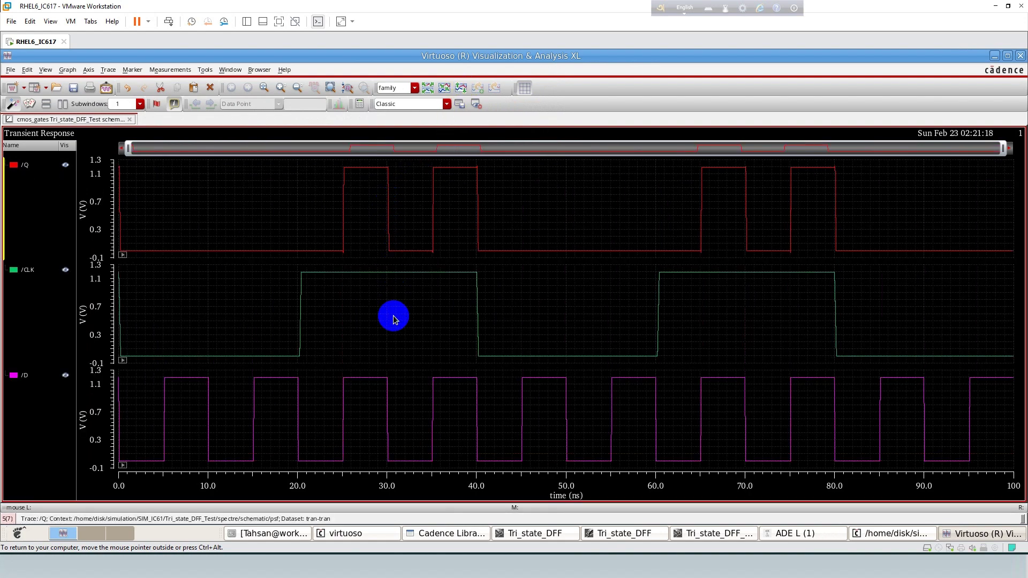
# Step: Reorder the waveform strips so that CLK comes first, D second and Q last
pyautogui.moveTo(404, 328)
pyautogui.mouseDown()
pyautogui.moveTo(399, 287)
pyautogui.moveTo(409, 291)
pyautogui.moveTo(393, 229)
pyautogui.mouseUp()
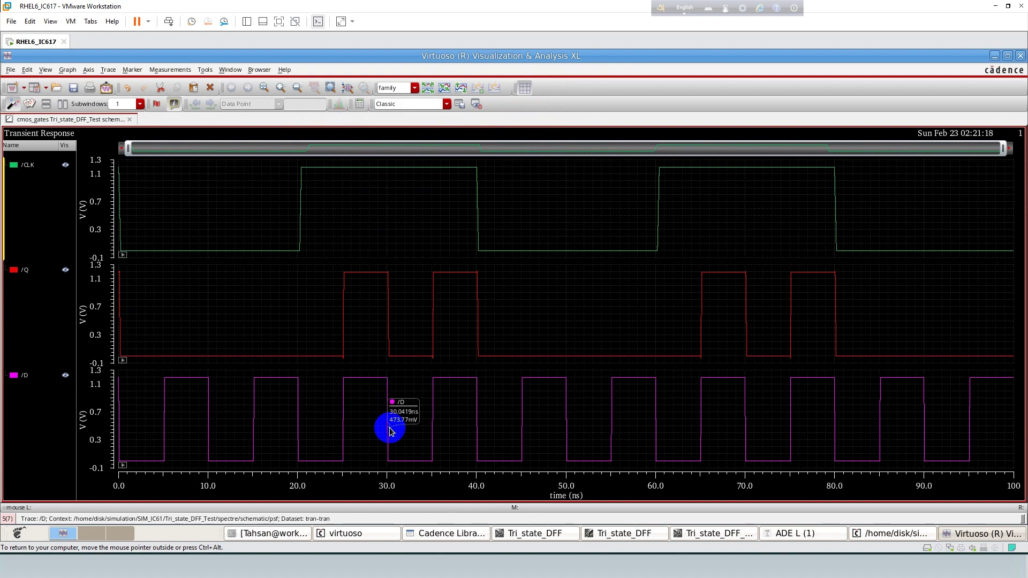
pyautogui.moveTo(389, 426); pyautogui.dragTo(398, 266)
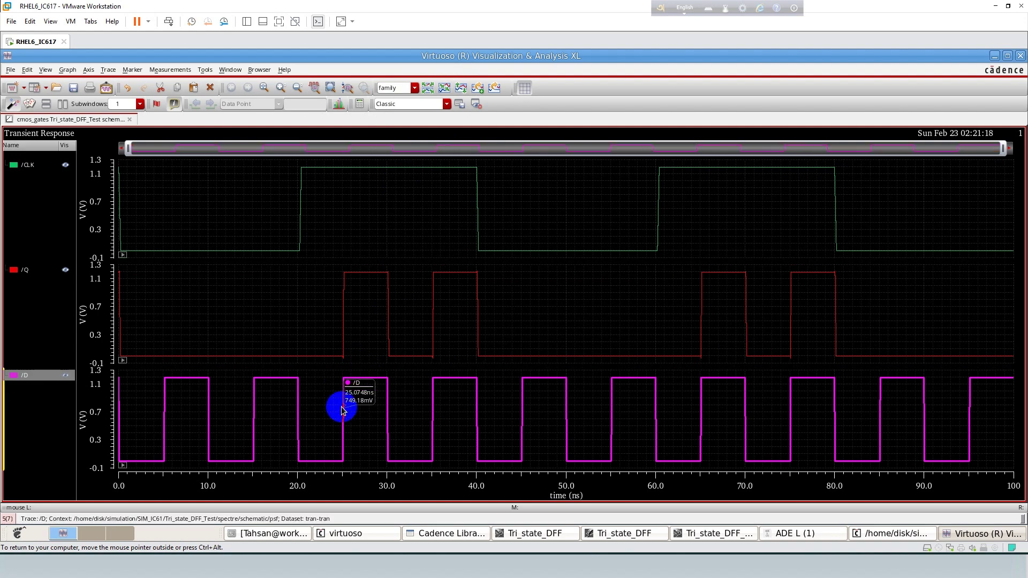
pyautogui.moveTo(336, 404)
pyautogui.mouseDown()
pyautogui.moveTo(319, 420)
pyautogui.moveTo(316, 314)
pyautogui.mouseUp()
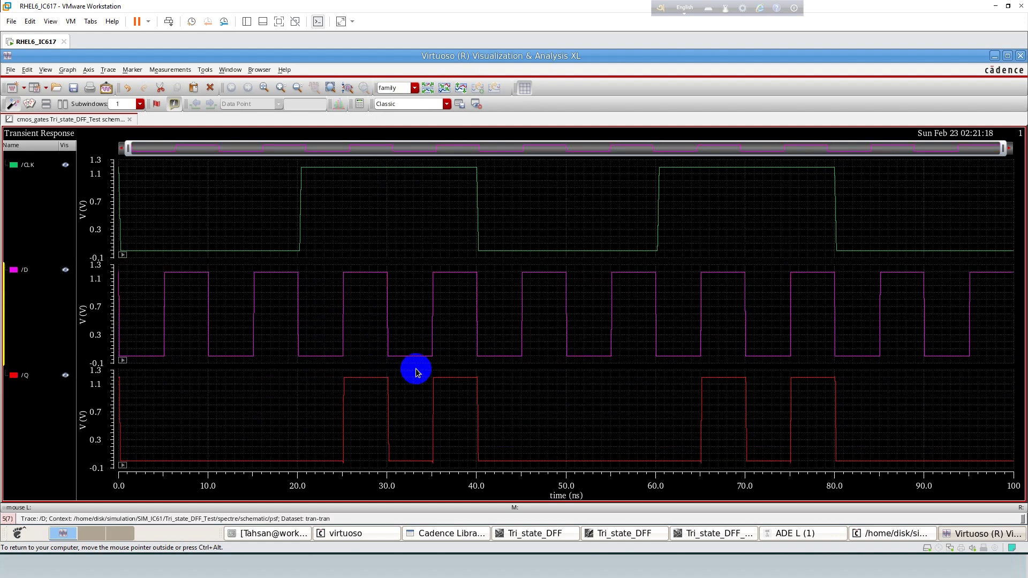
# Step: Highlight the CLK trace and compare the D and Q waveforms during the clock's high pulses
pyautogui.click(353, 201)
pyautogui.click(34, 165)
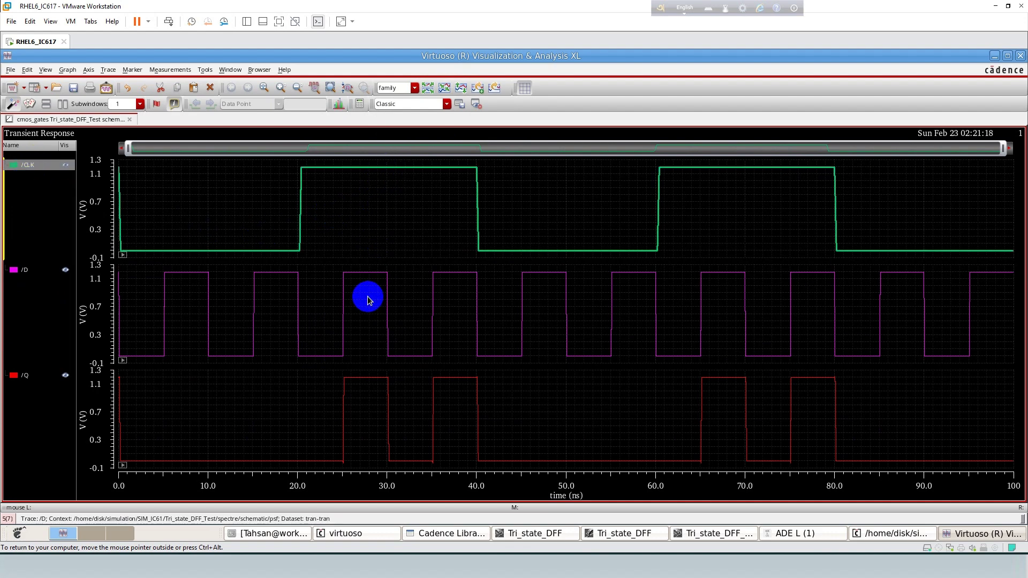
pyautogui.moveTo(699, 162)
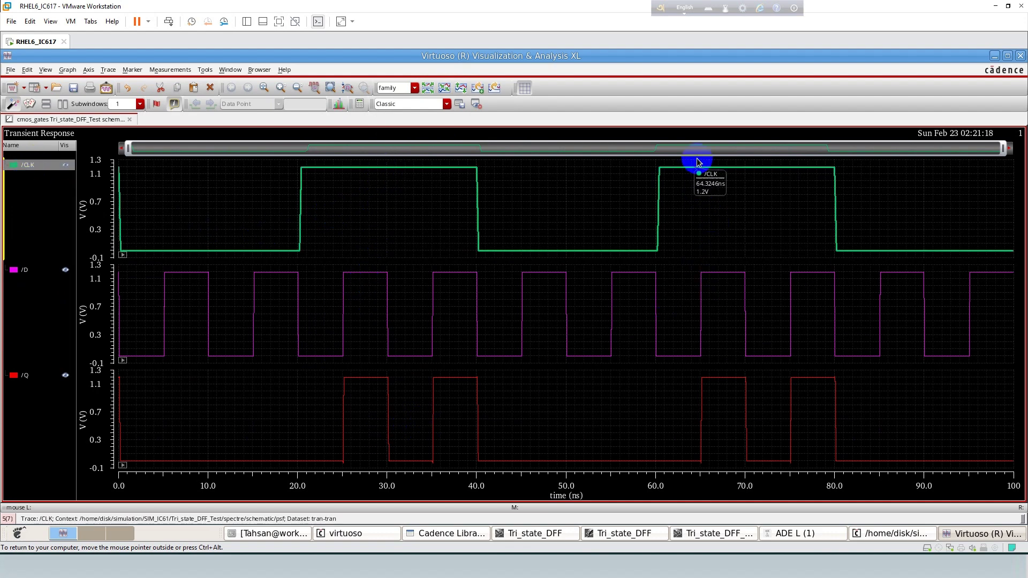
pyautogui.moveTo(737, 371)
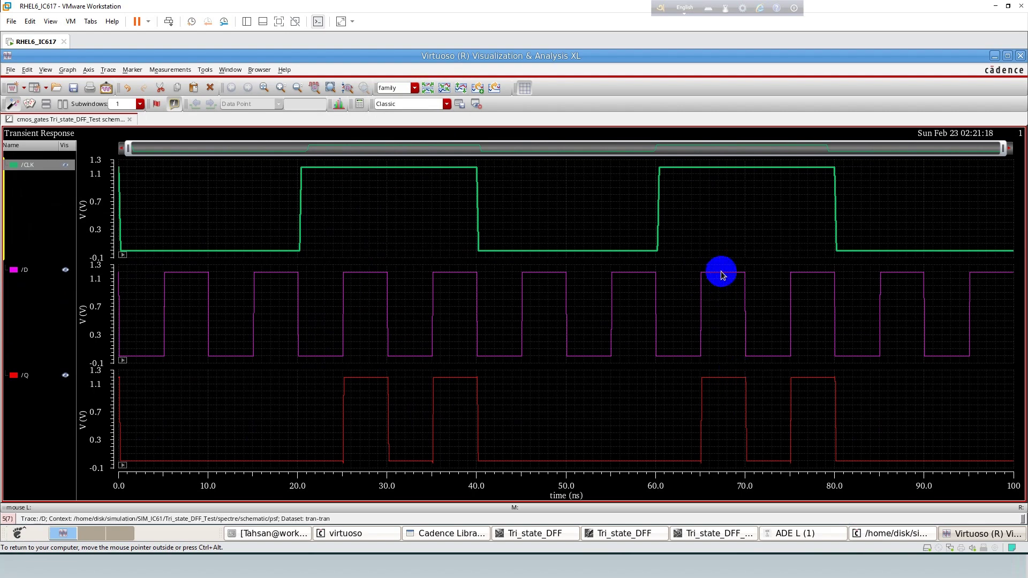